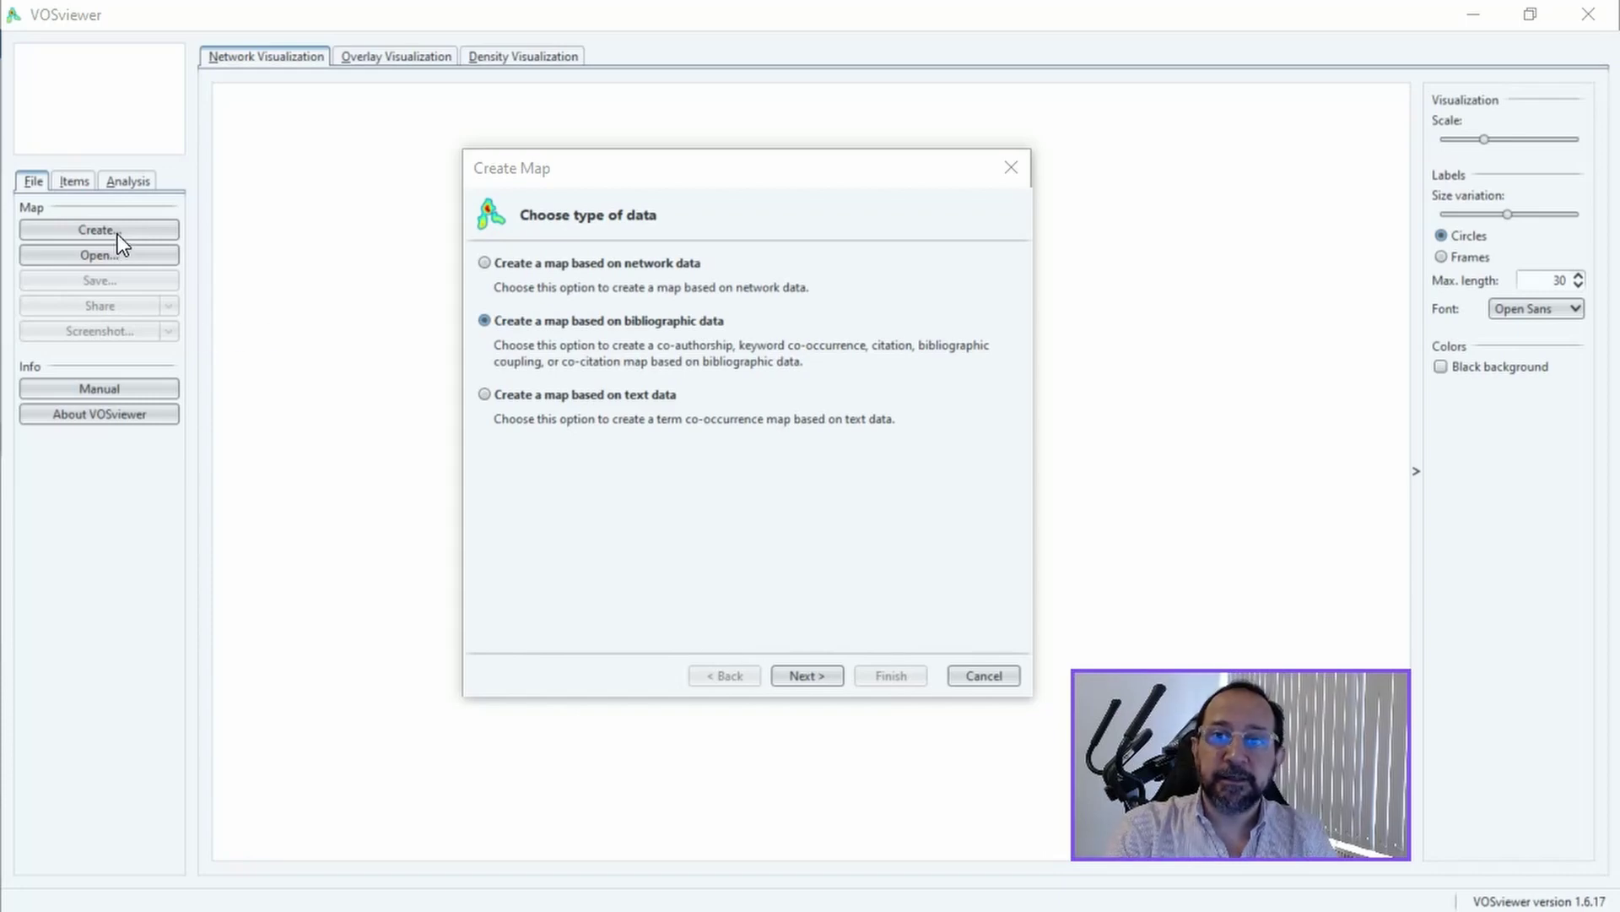
- Set up a bibliographic map from the Scopus file scopus(1).csv, using co-citation of cited references with full counting and no thesaurus file
left_click(799, 680)
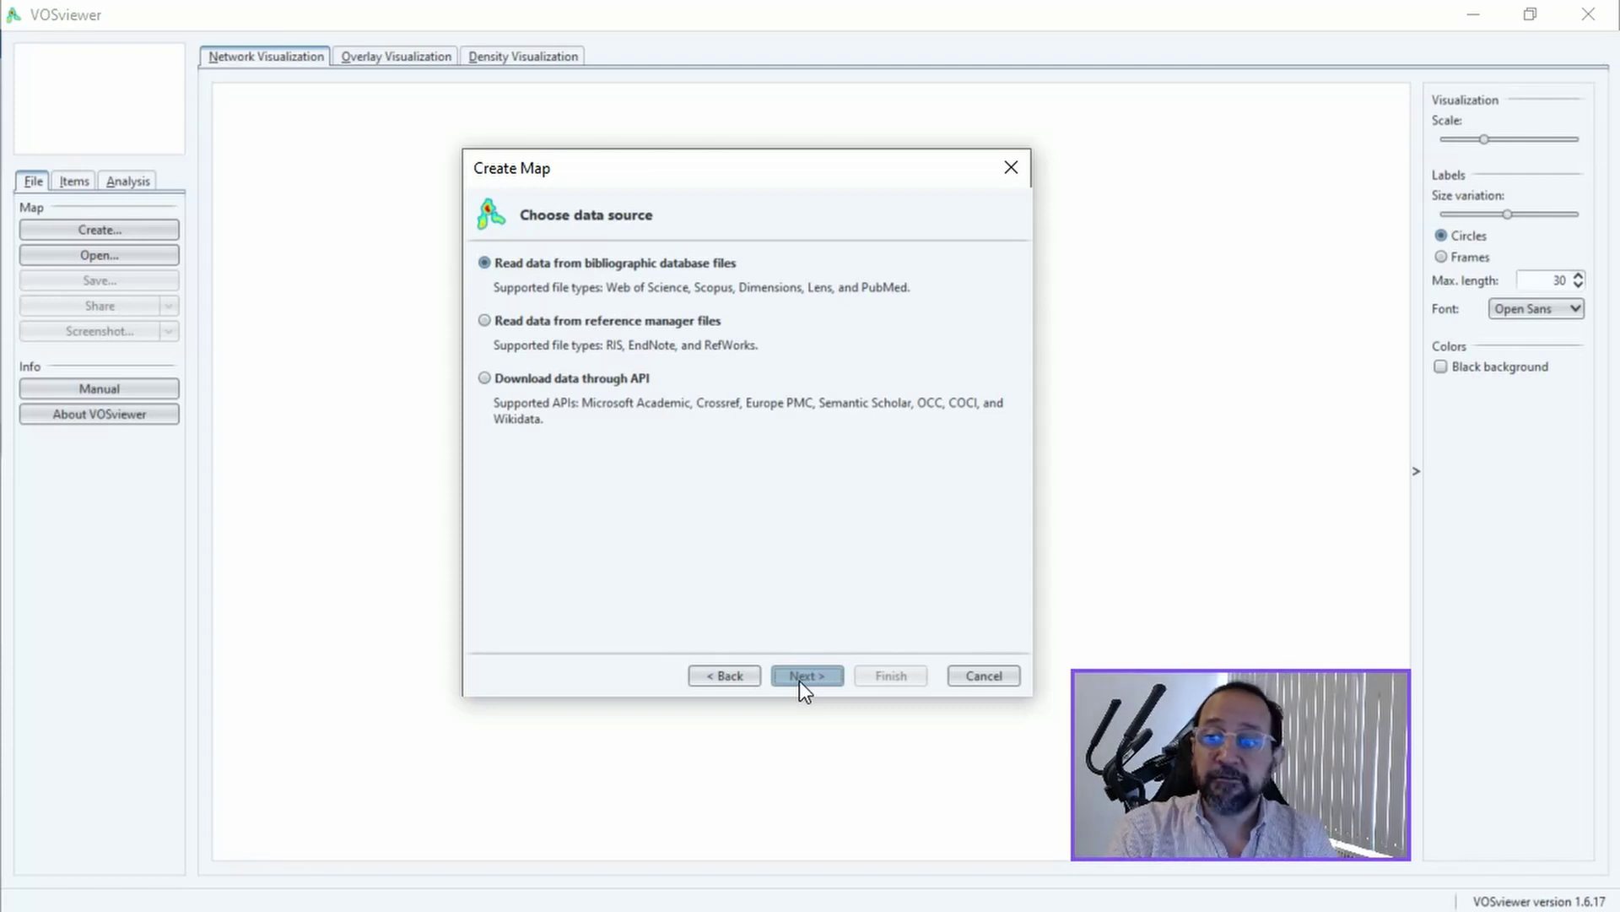
left_click(798, 680)
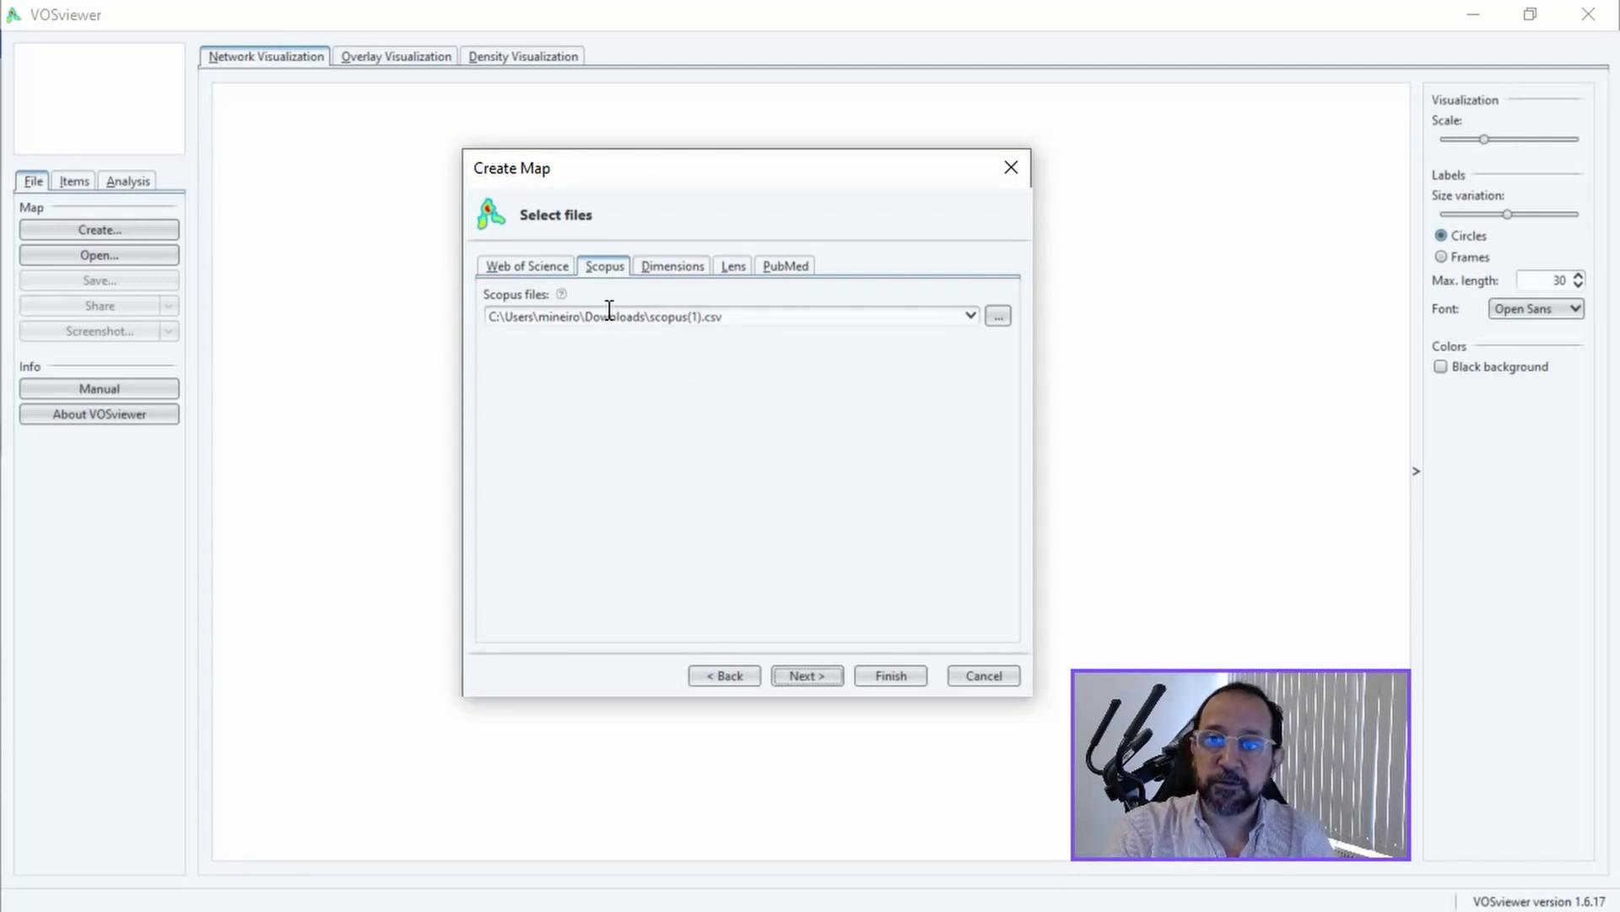
left_click(809, 675)
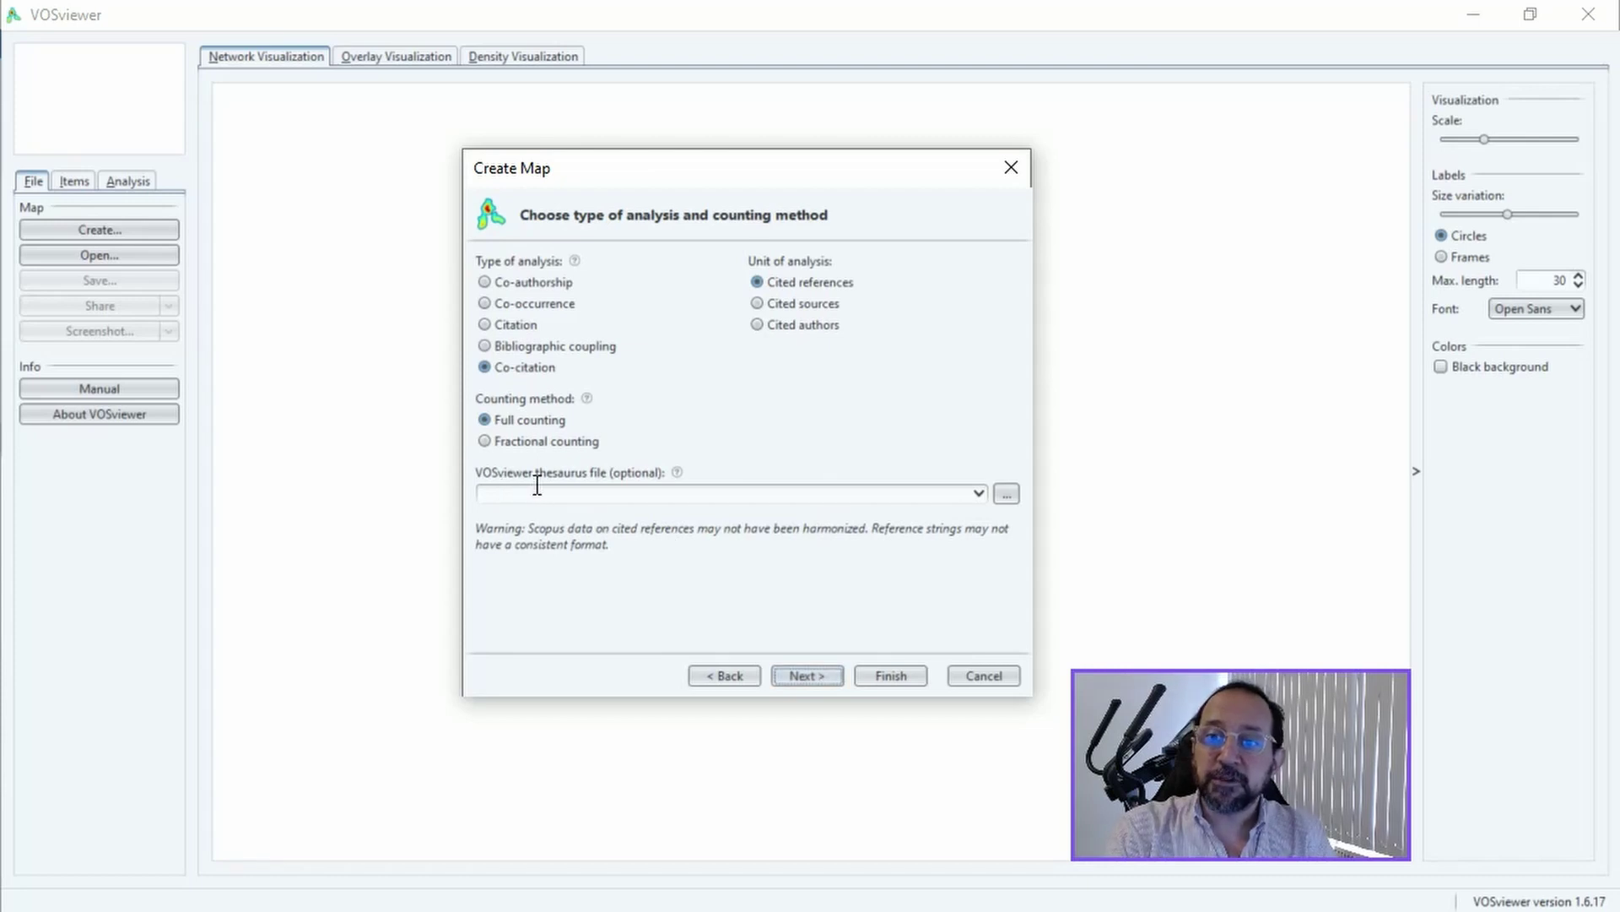
mouse_move(678, 476)
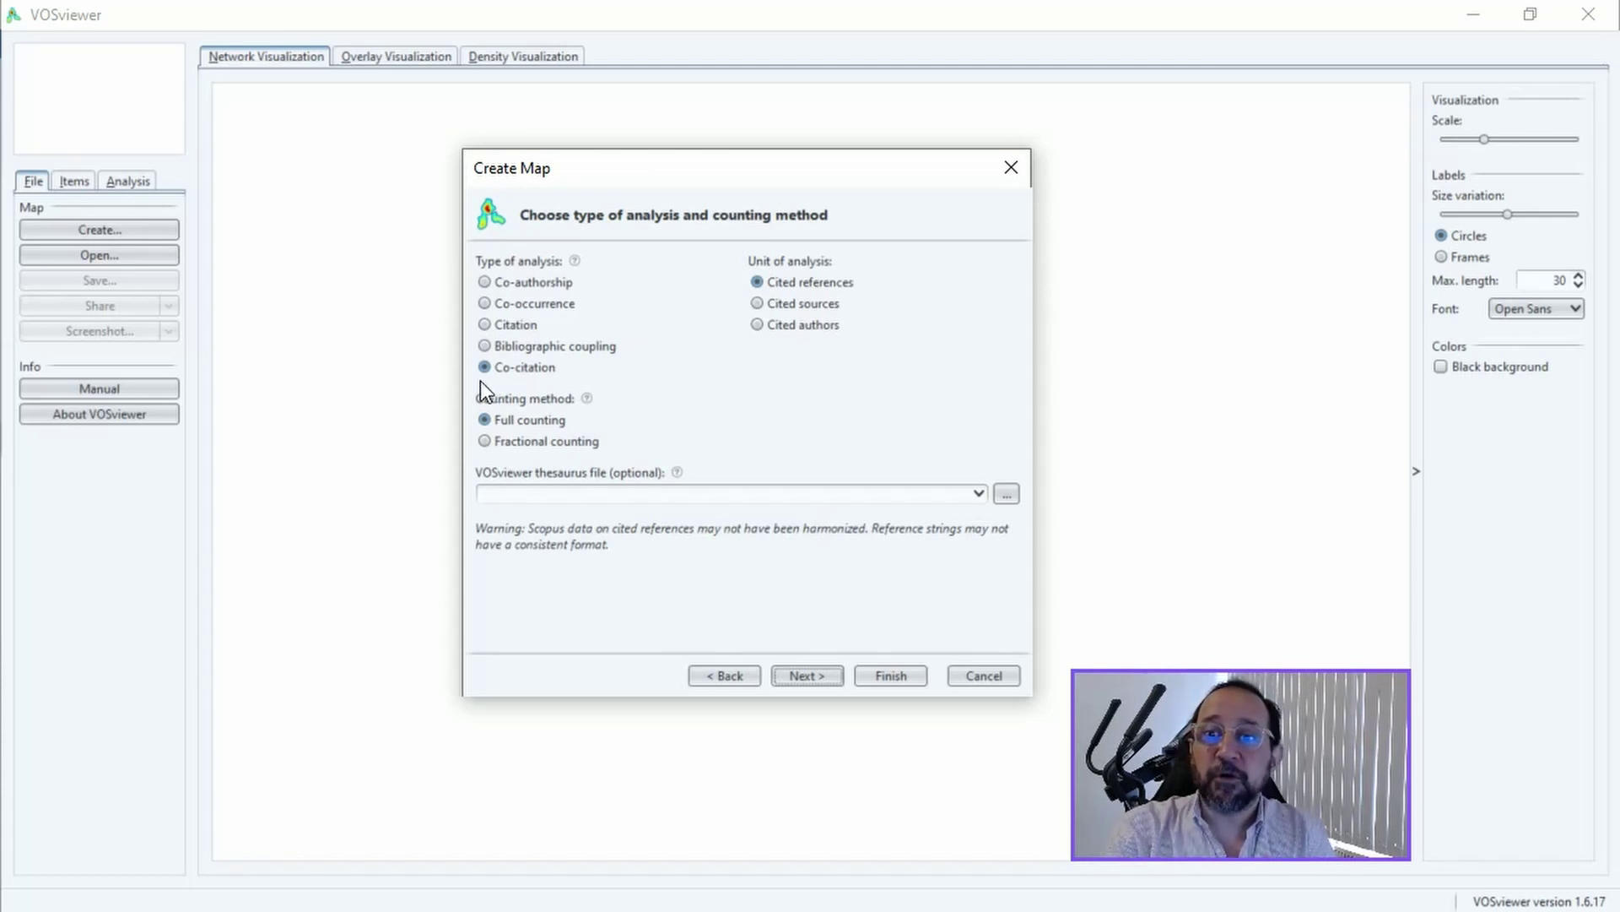
left_click(807, 676)
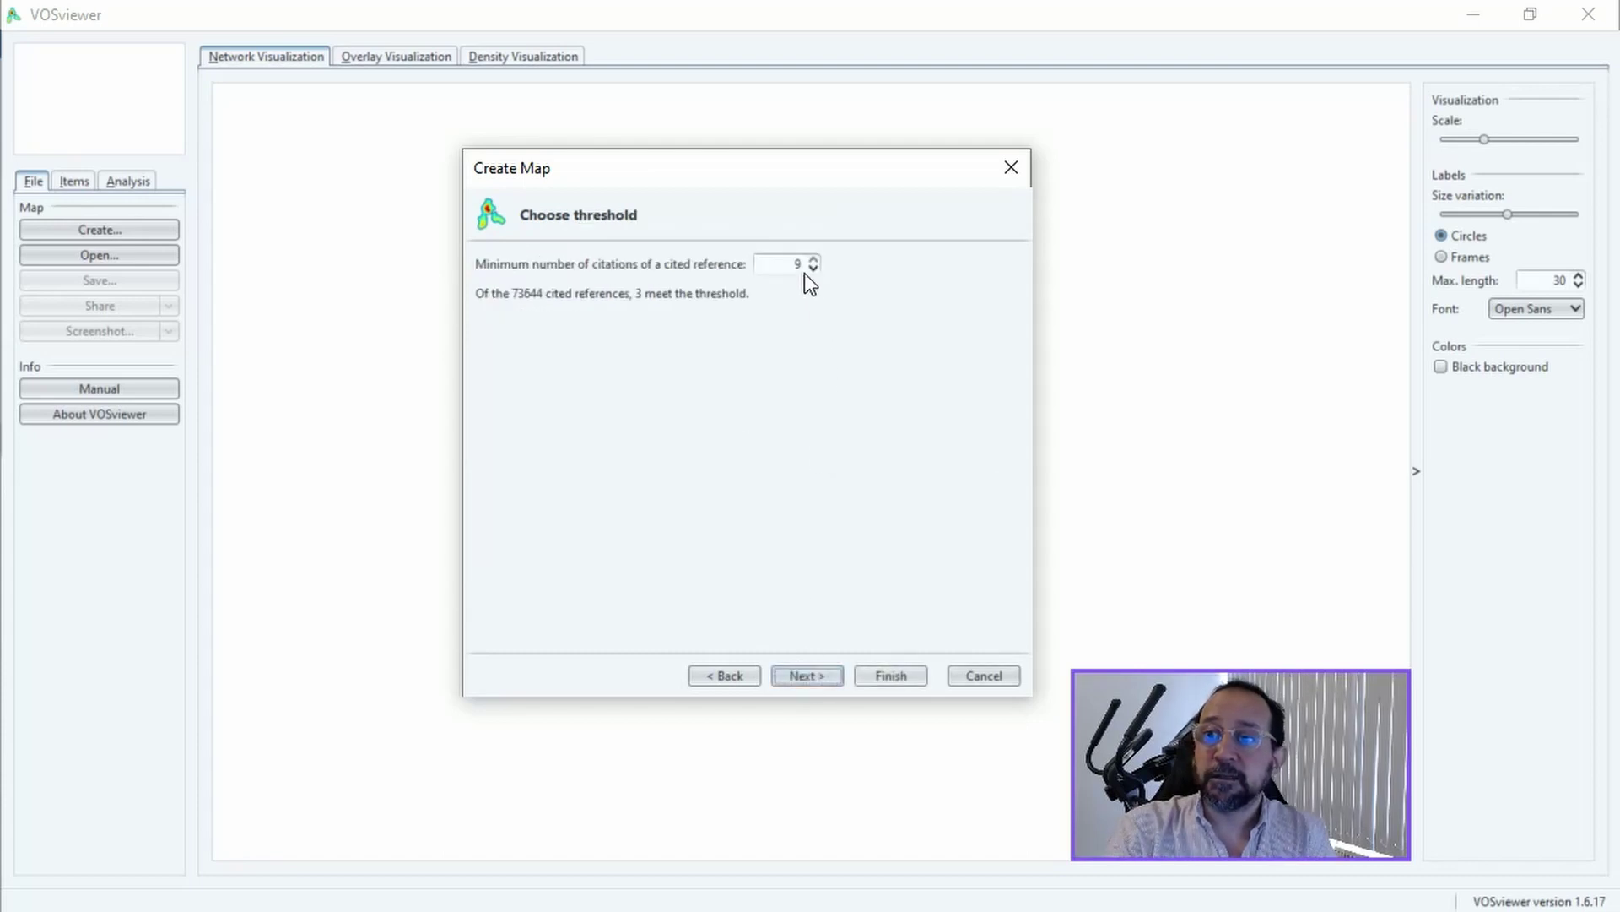
- Set the minimum number of citations of a cited reference to 2 and accept the proposed number of references to reach the verification list
left_click(814, 269)
left_click(814, 269)
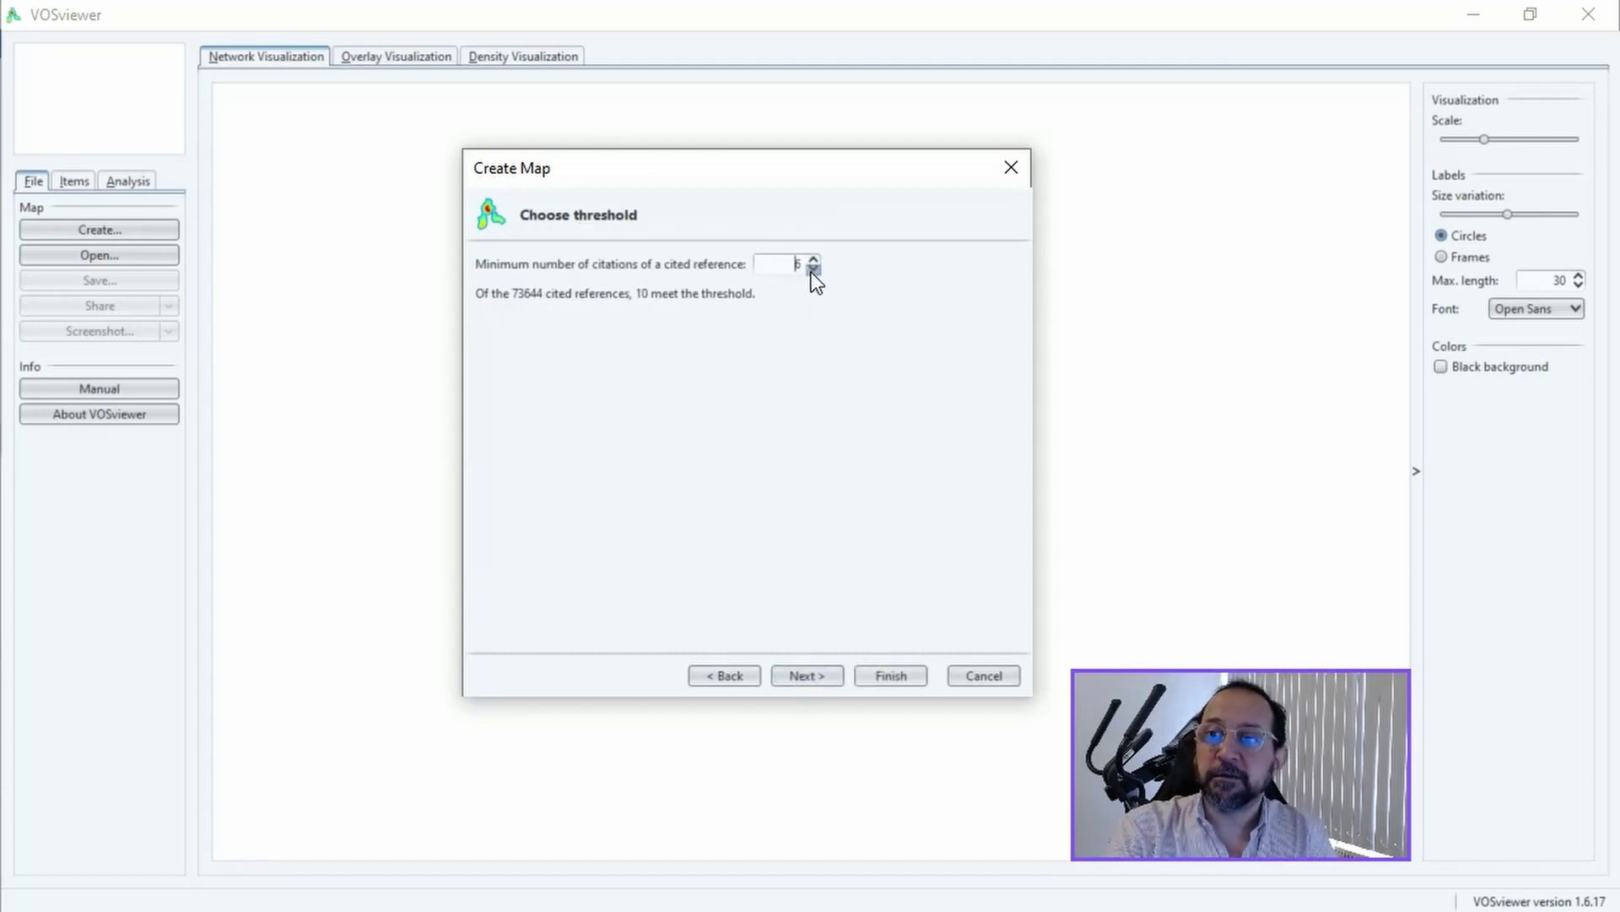
left_click(814, 269)
left_click(813, 269)
left_click(813, 269)
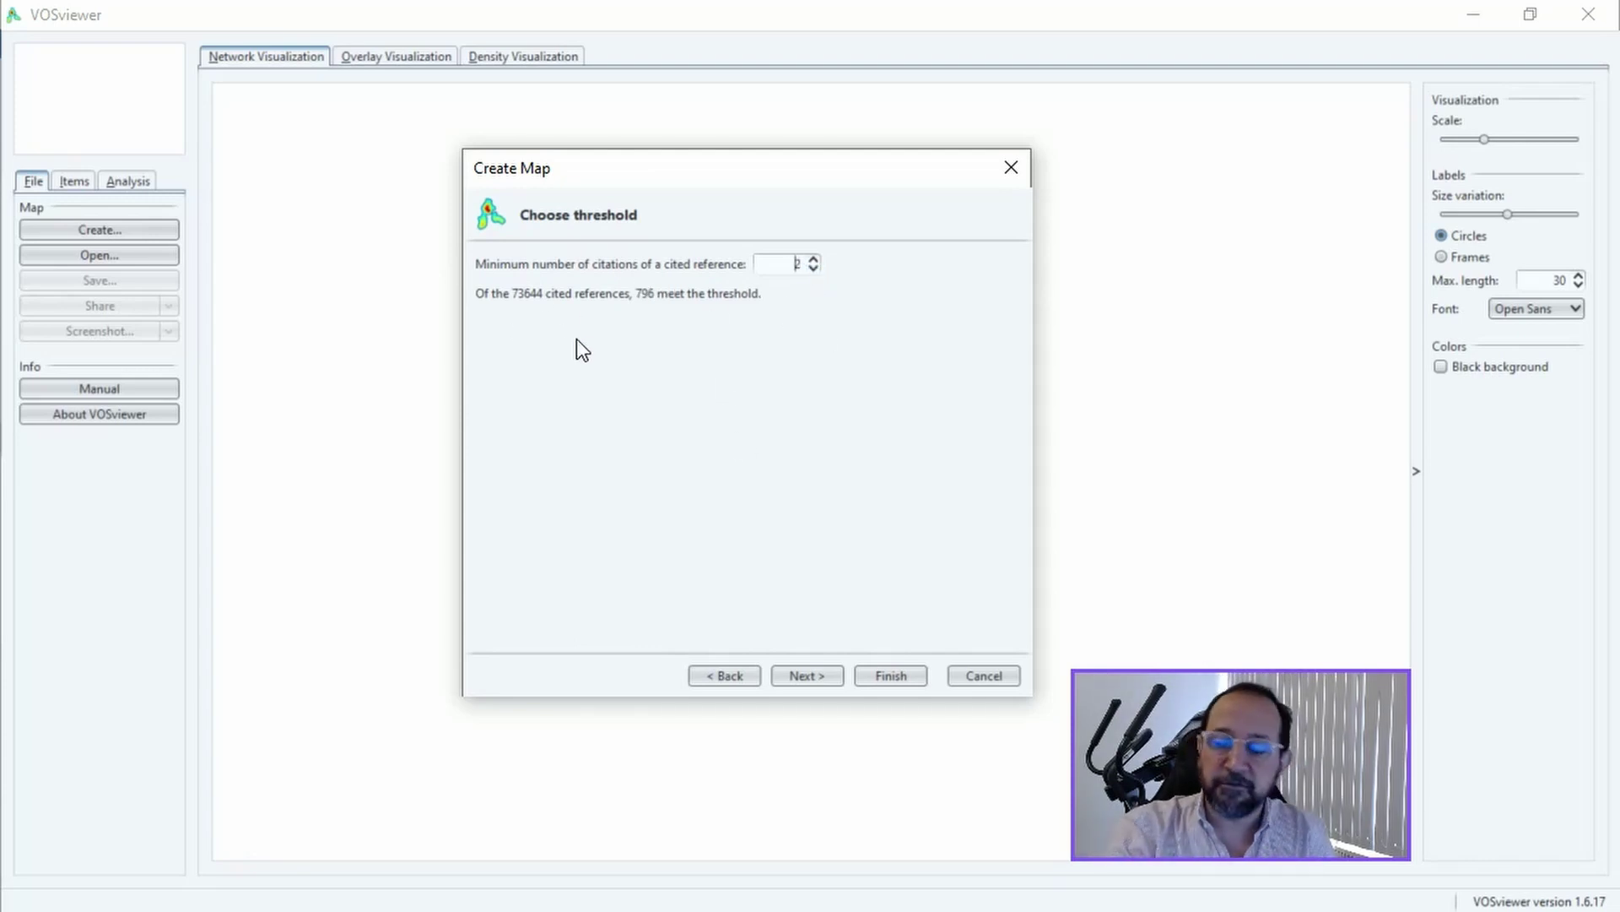
left_click(807, 678)
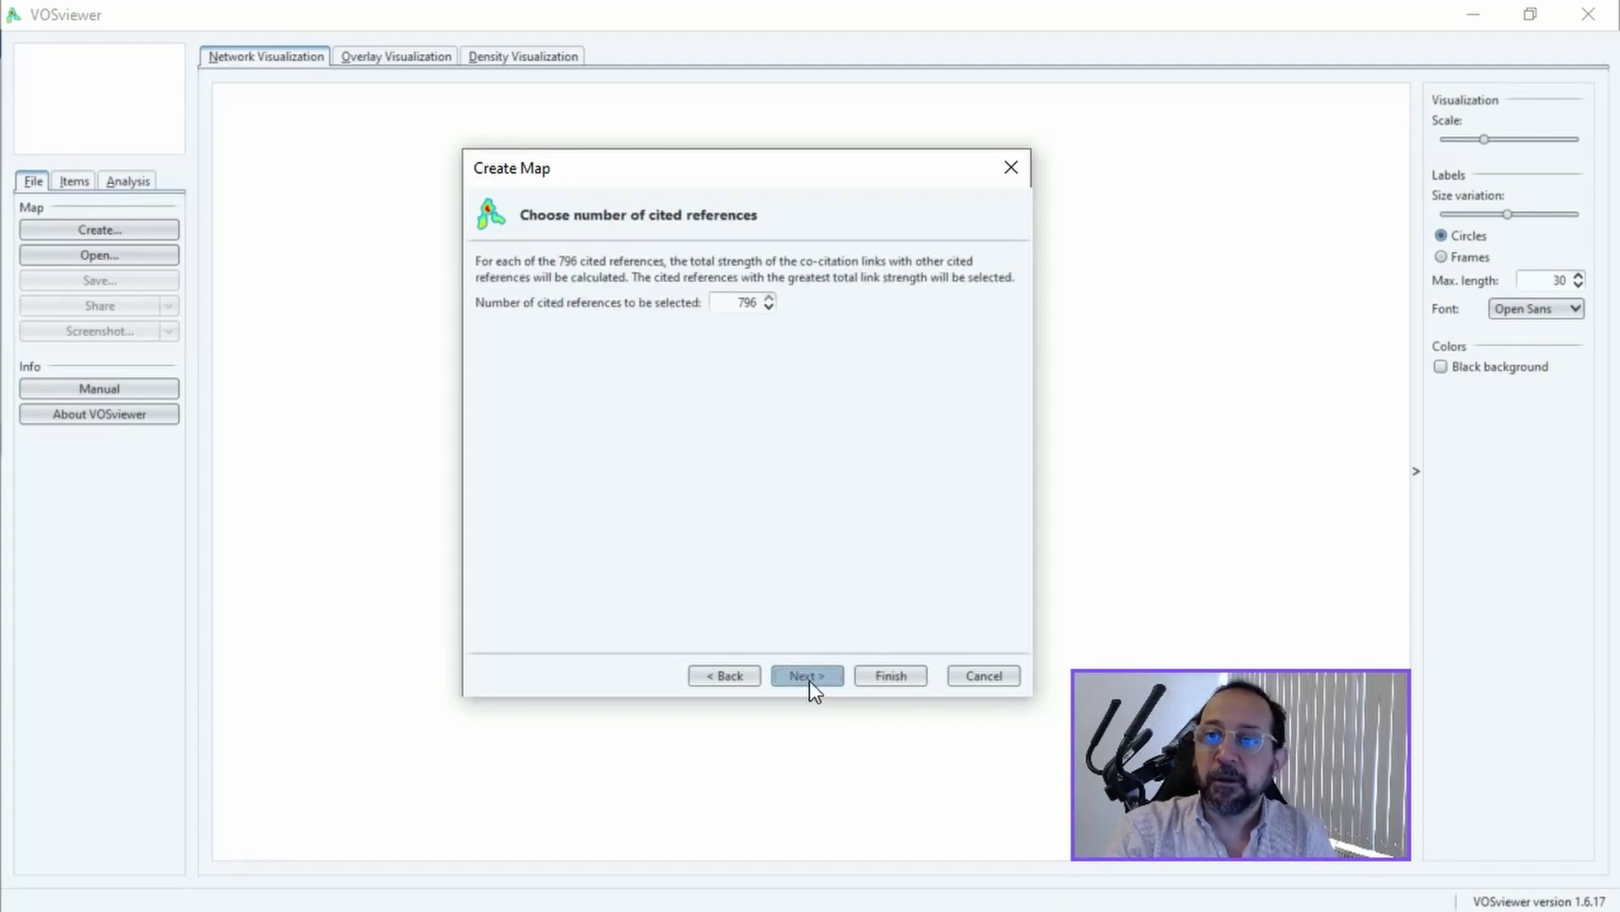
left_click(809, 680)
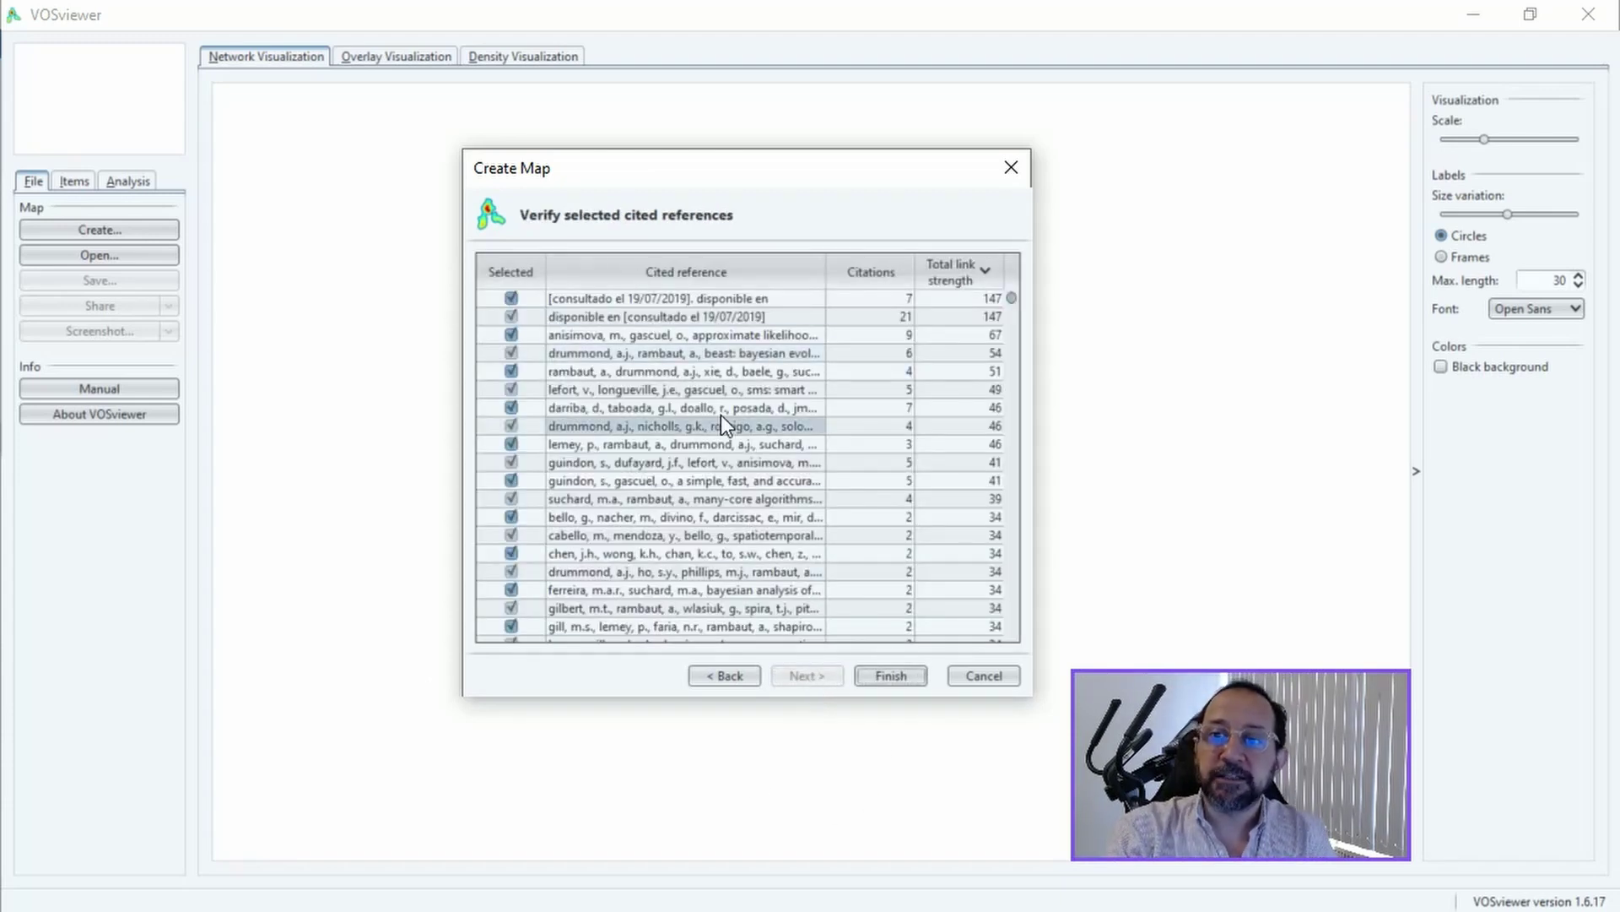
- Sort the cited references alphabetically in ascending order and review the entries in the list
left_click(675, 272)
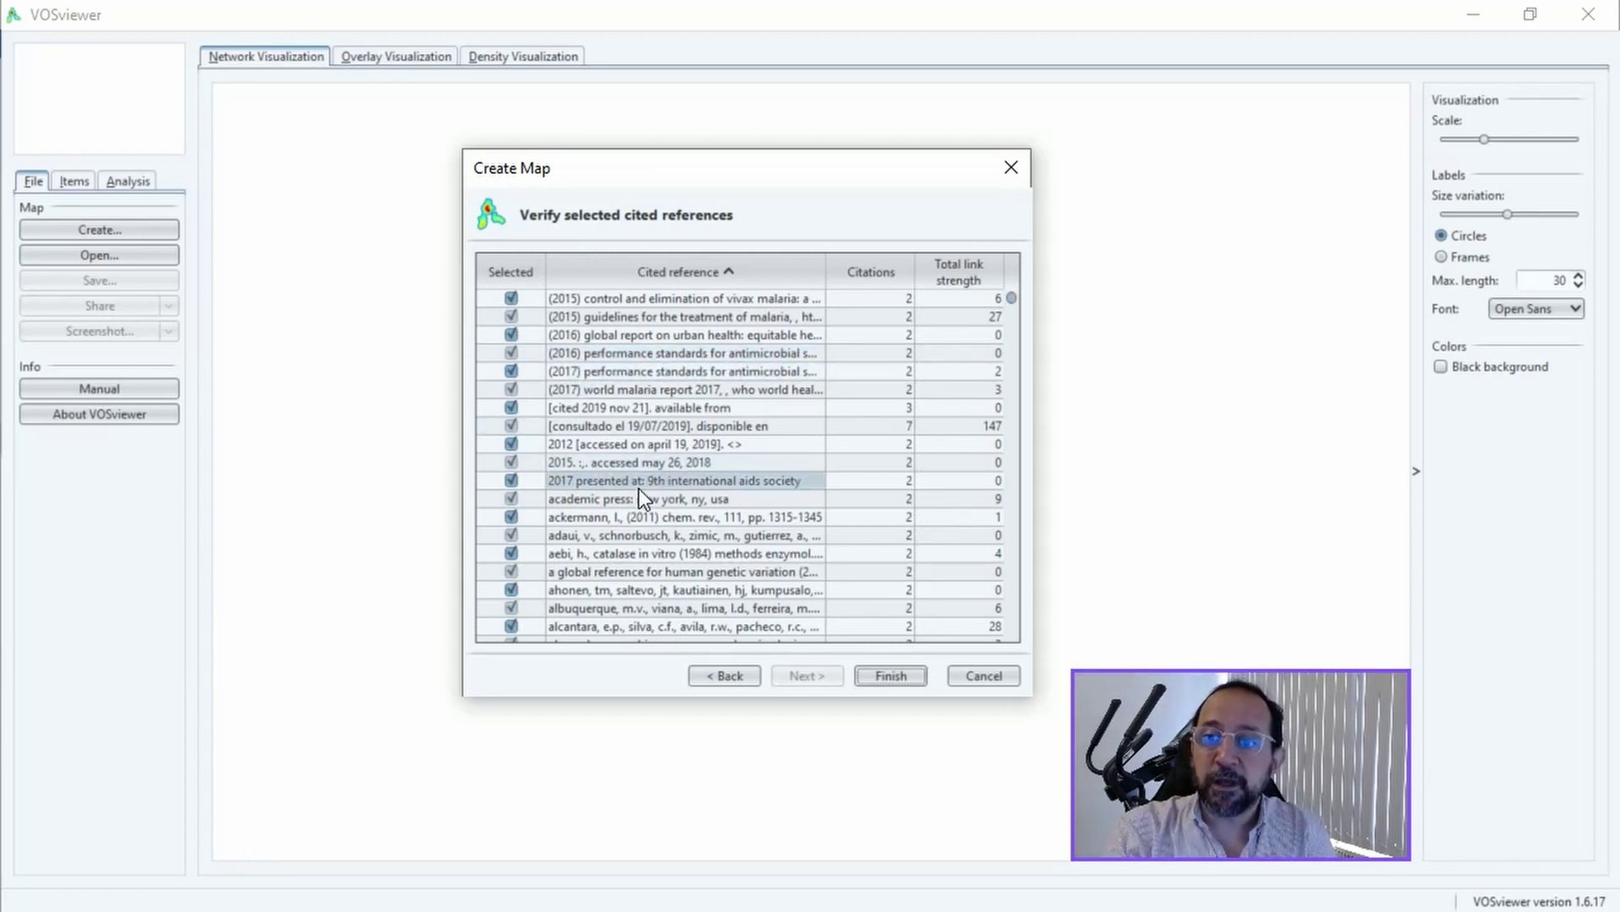
scroll(661, 515, "down", 3)
scroll(666, 498, "down", 2)
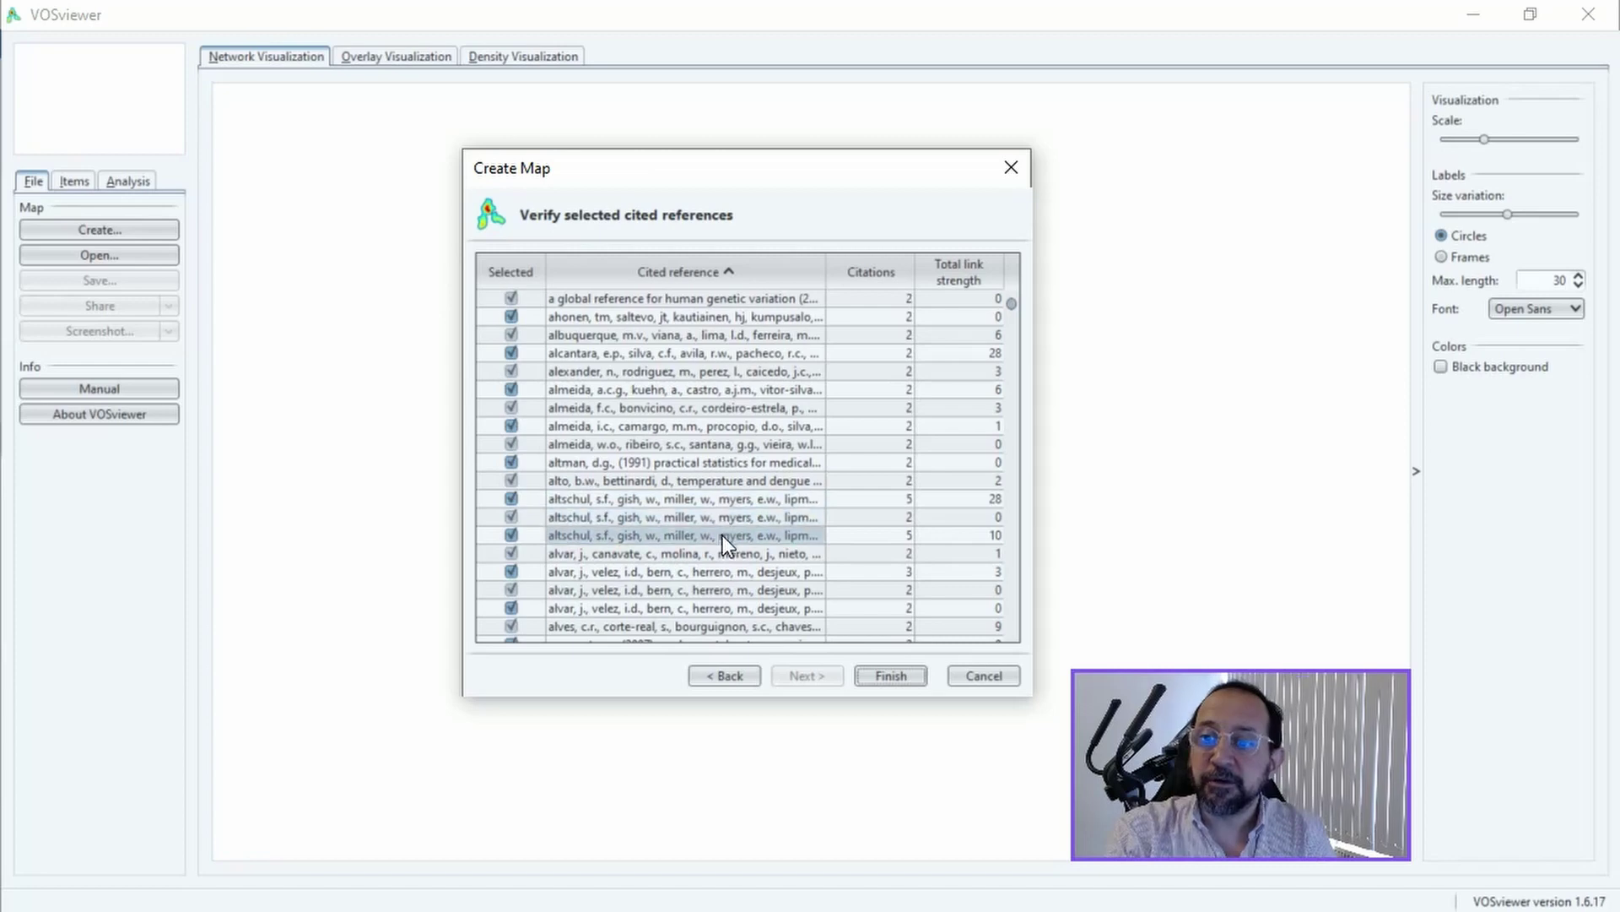
scroll(722, 535, "up", 5)
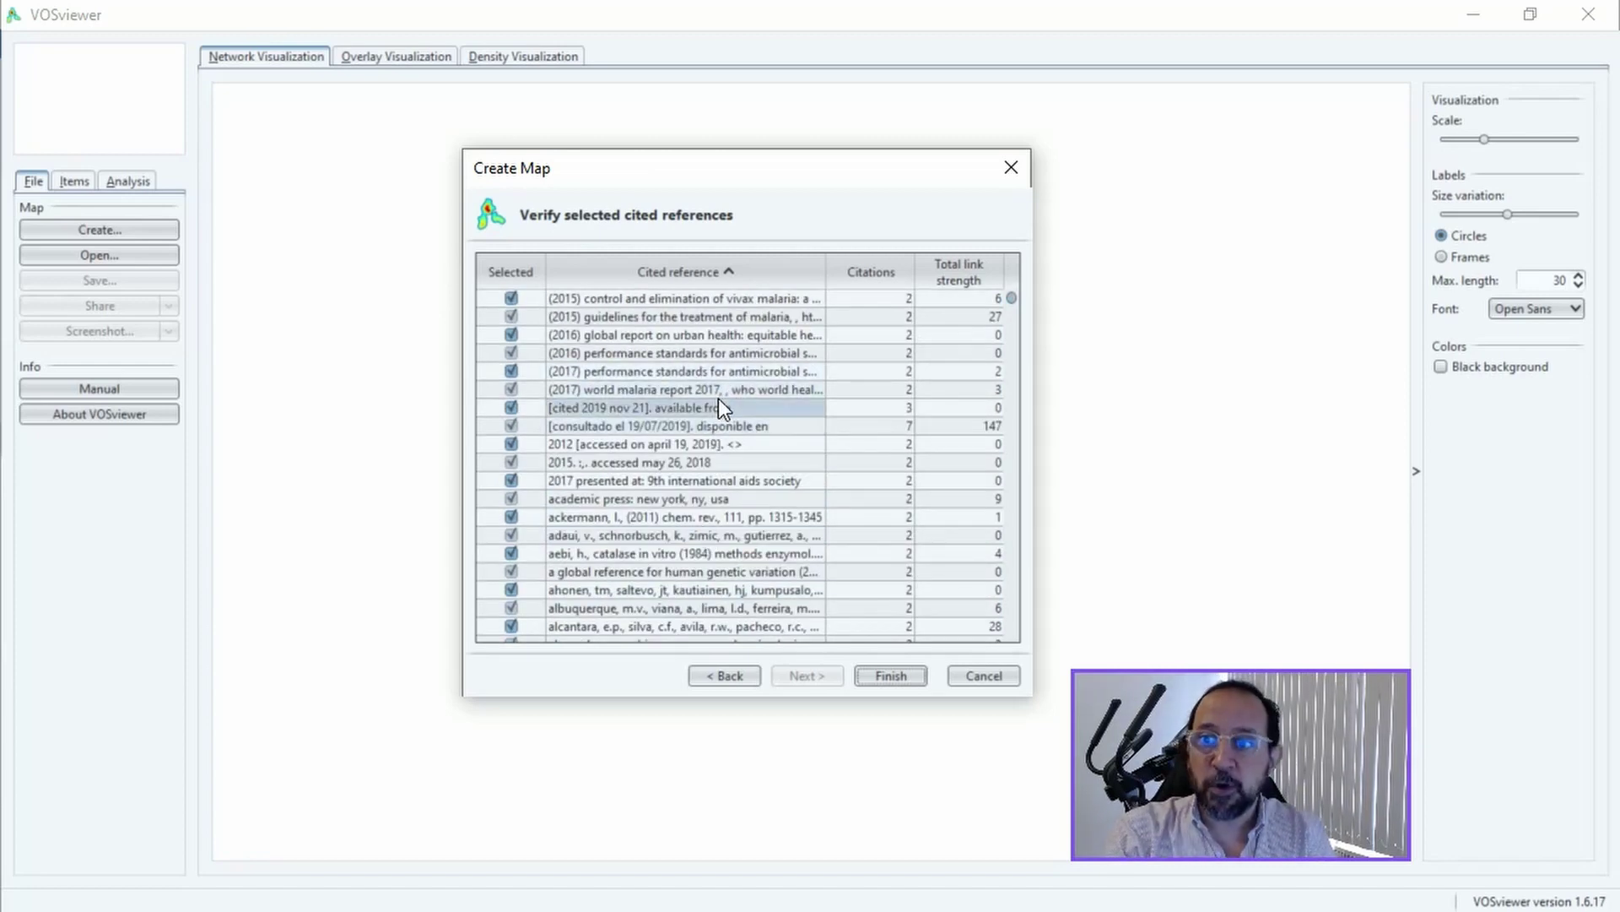
left_click(697, 270)
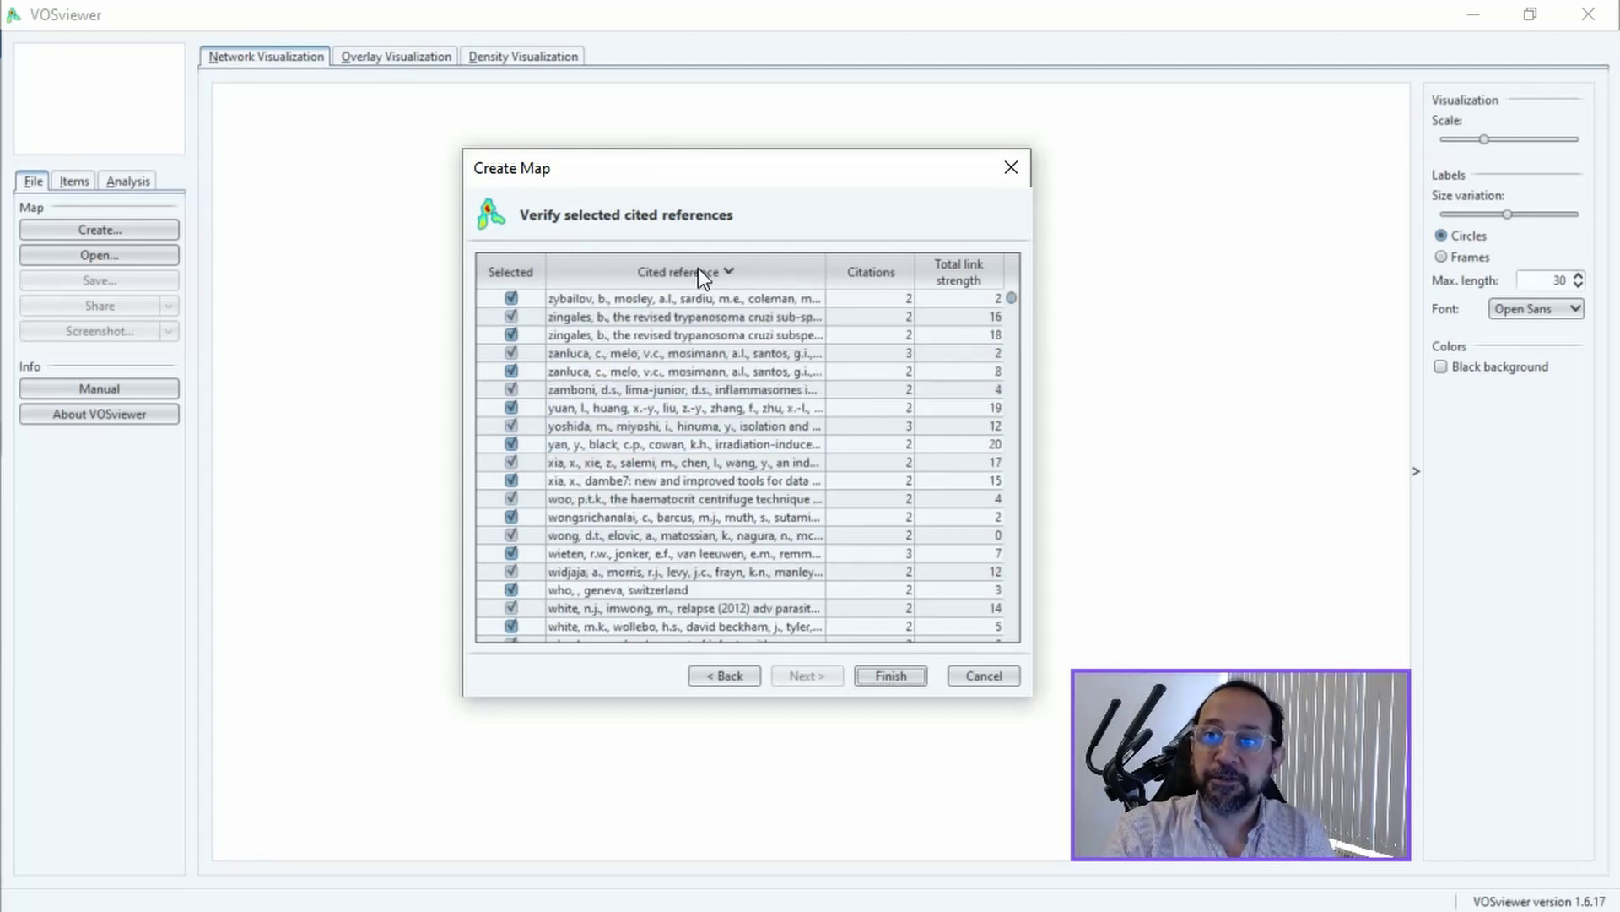
left_click(697, 270)
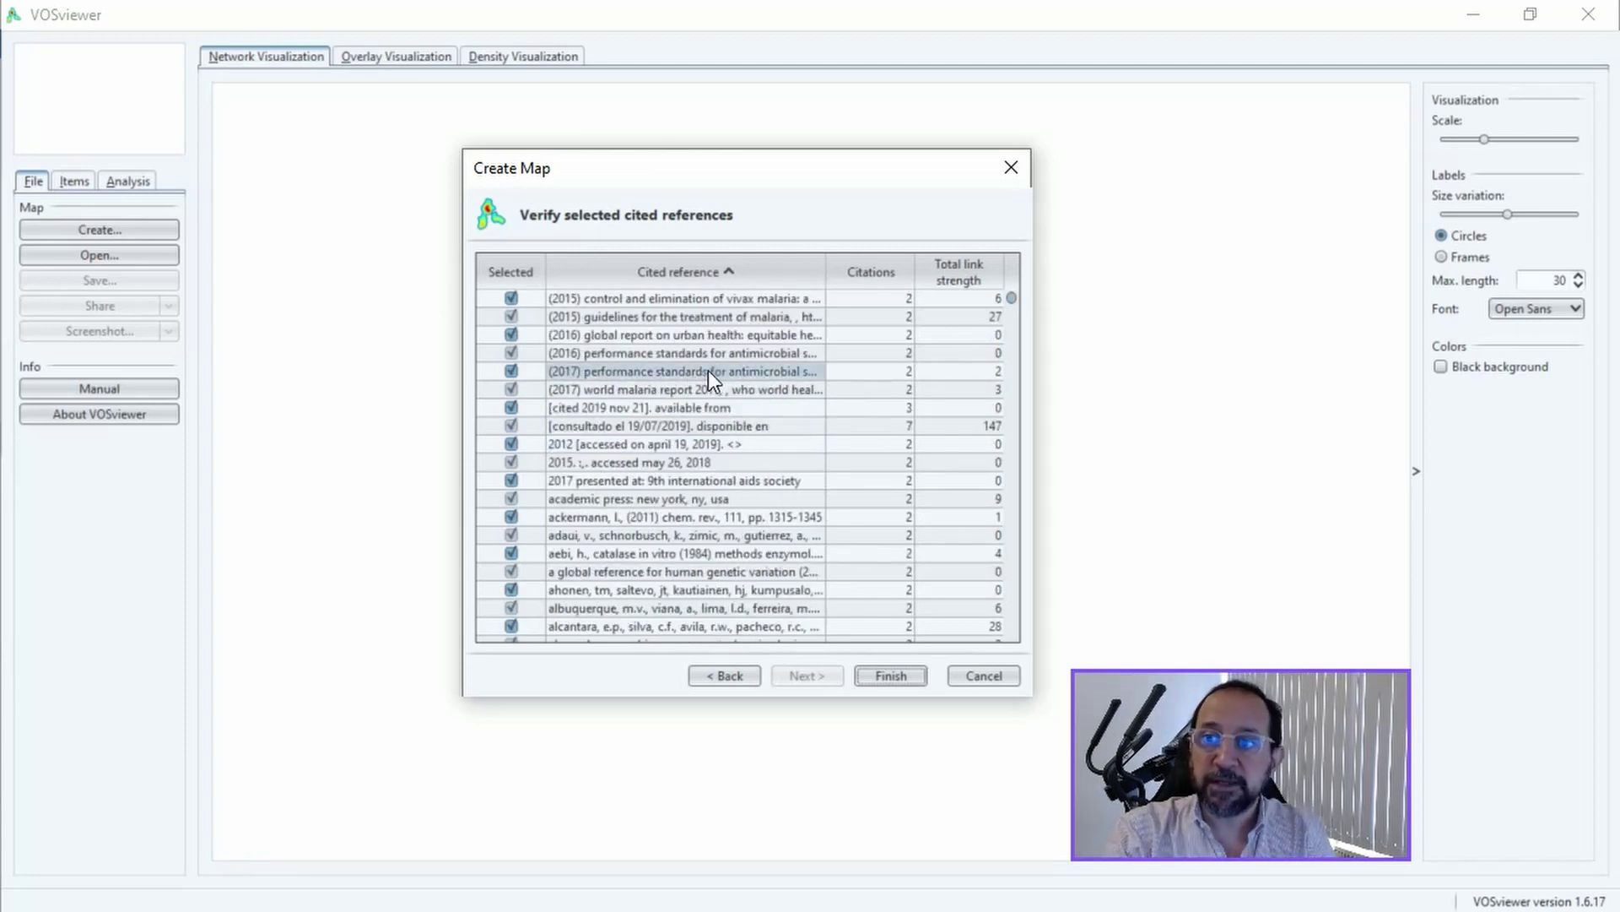
- Export the selected cited references as a text file named thesaurus in the VOSviewer_1.6.17 folder
right_click(769, 414)
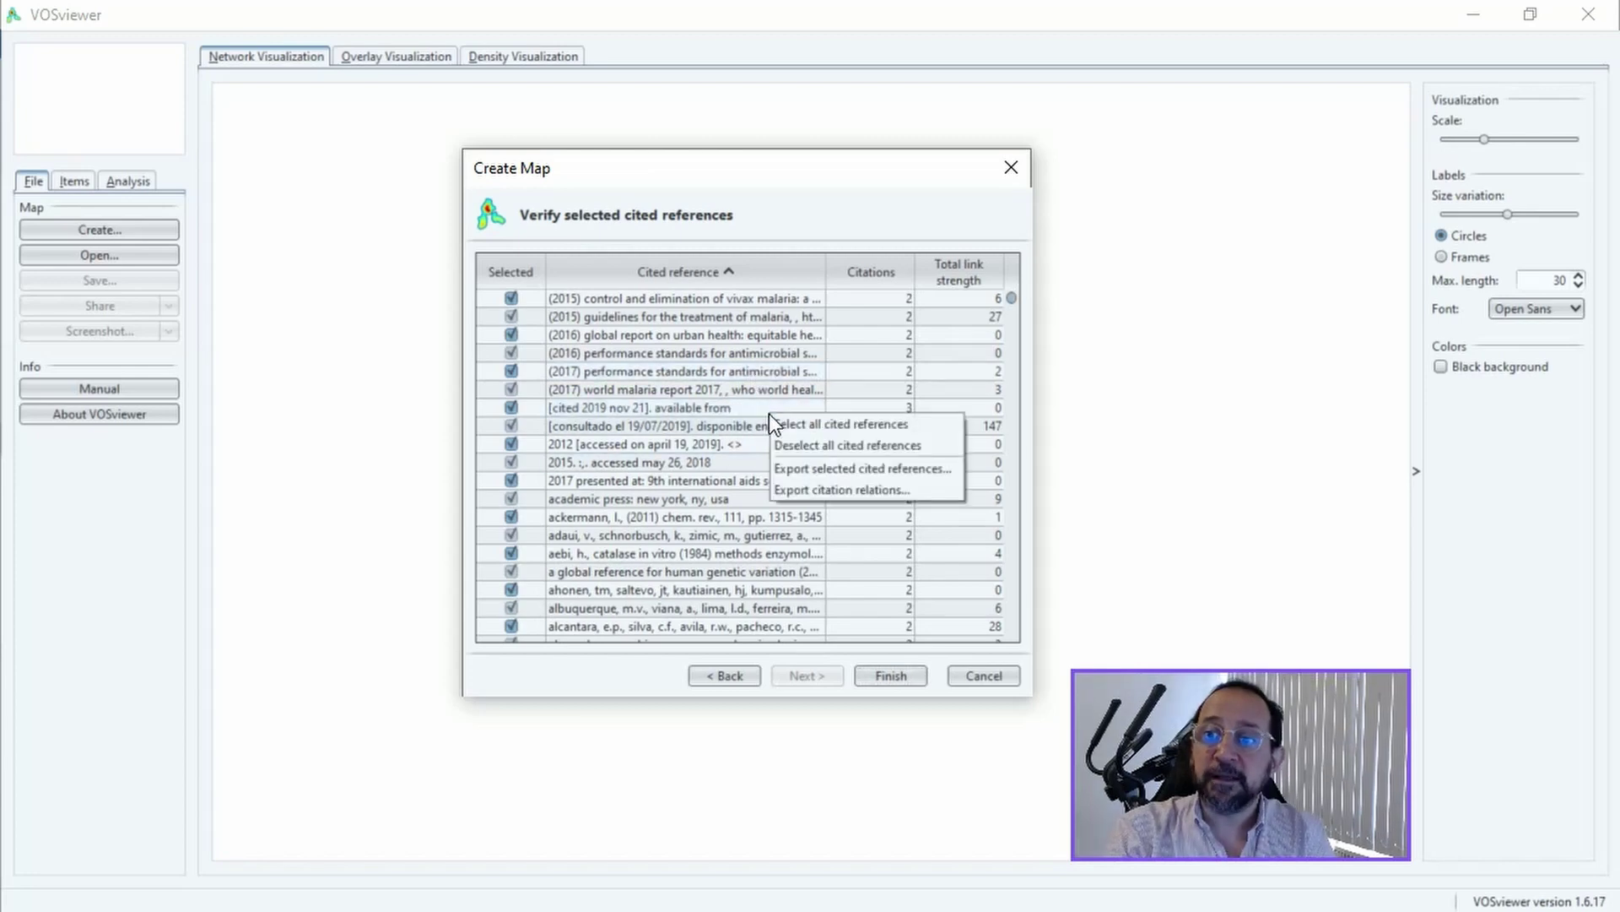
left_click(834, 469)
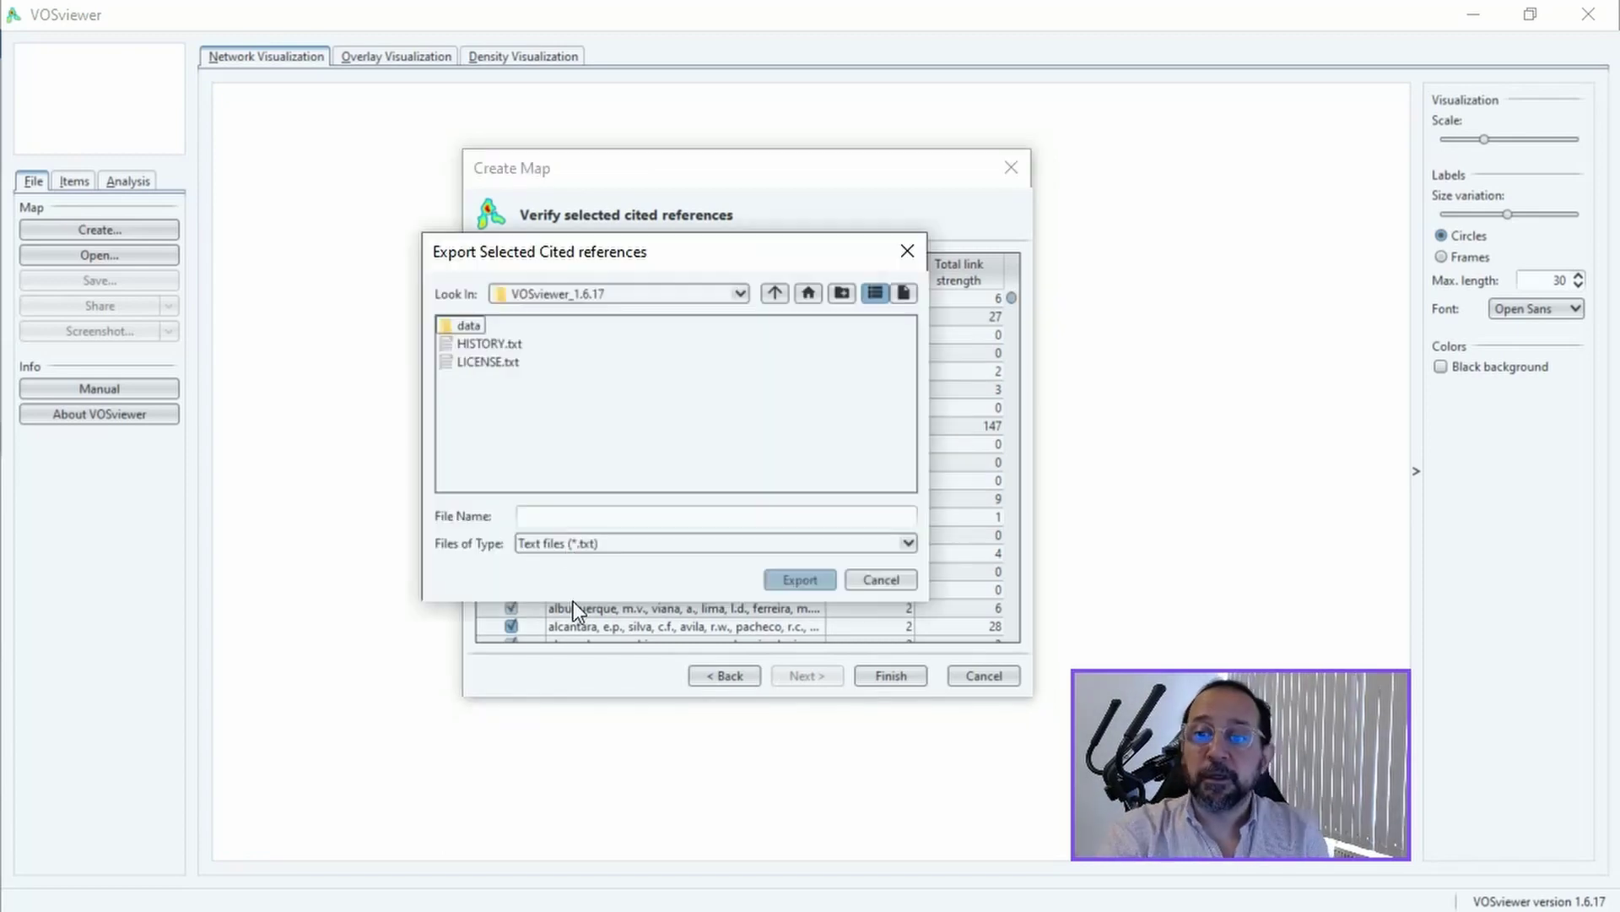
type("thesaur")
key("BackSpace")
key("BackSpace")
key("BackSpace")
key("BackSpace")
type("sauri")
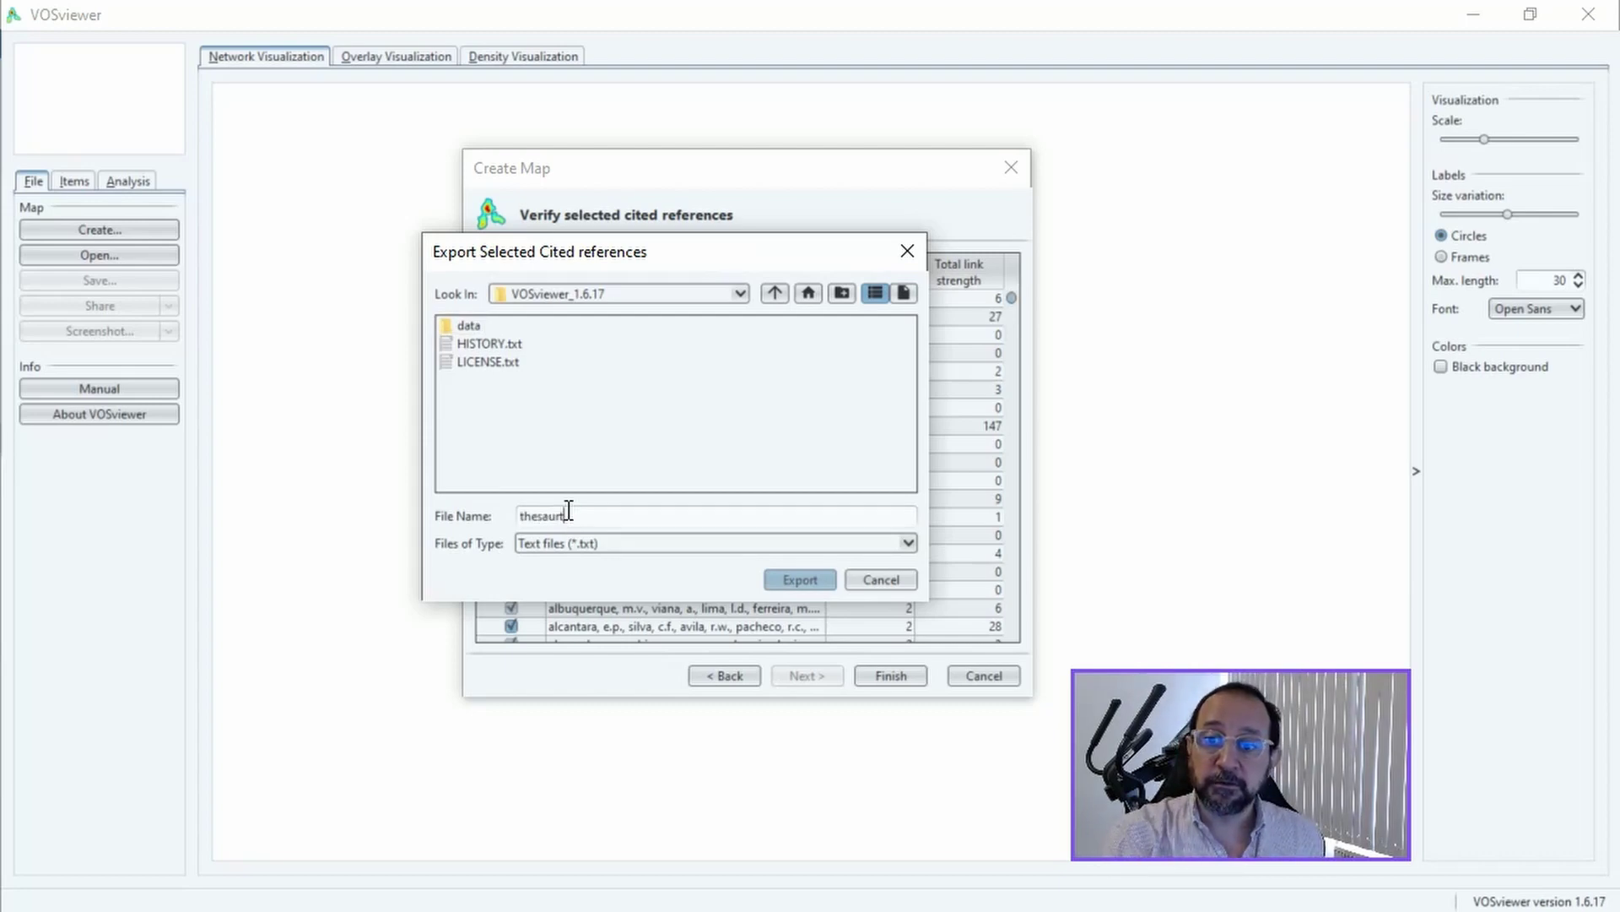
key("BackSpace")
type("us")
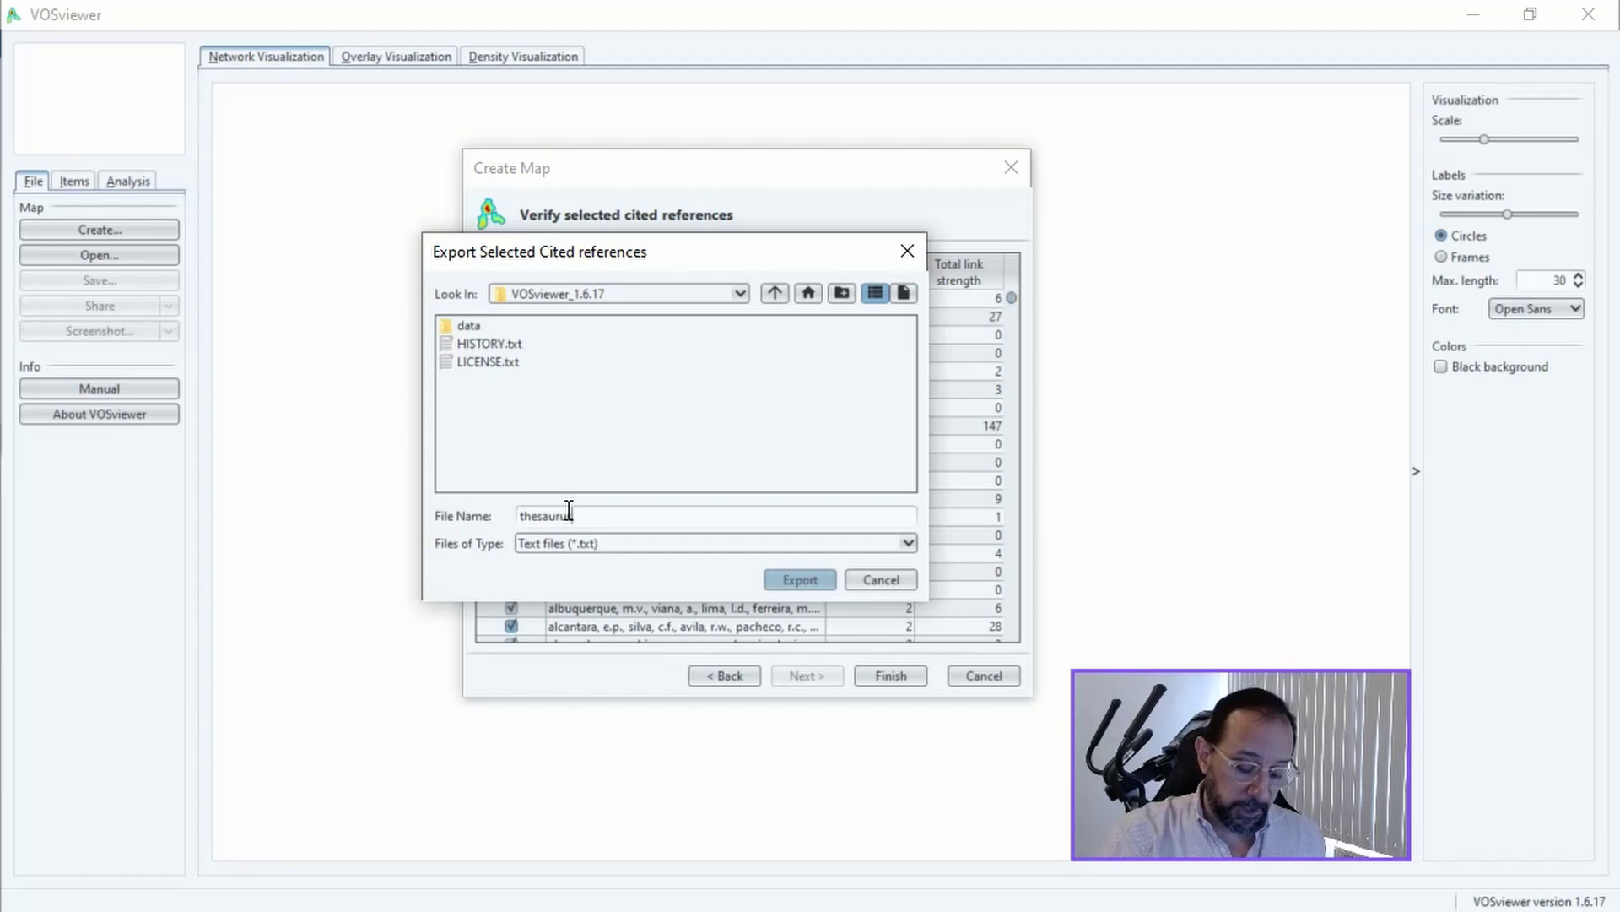
left_click(802, 580)
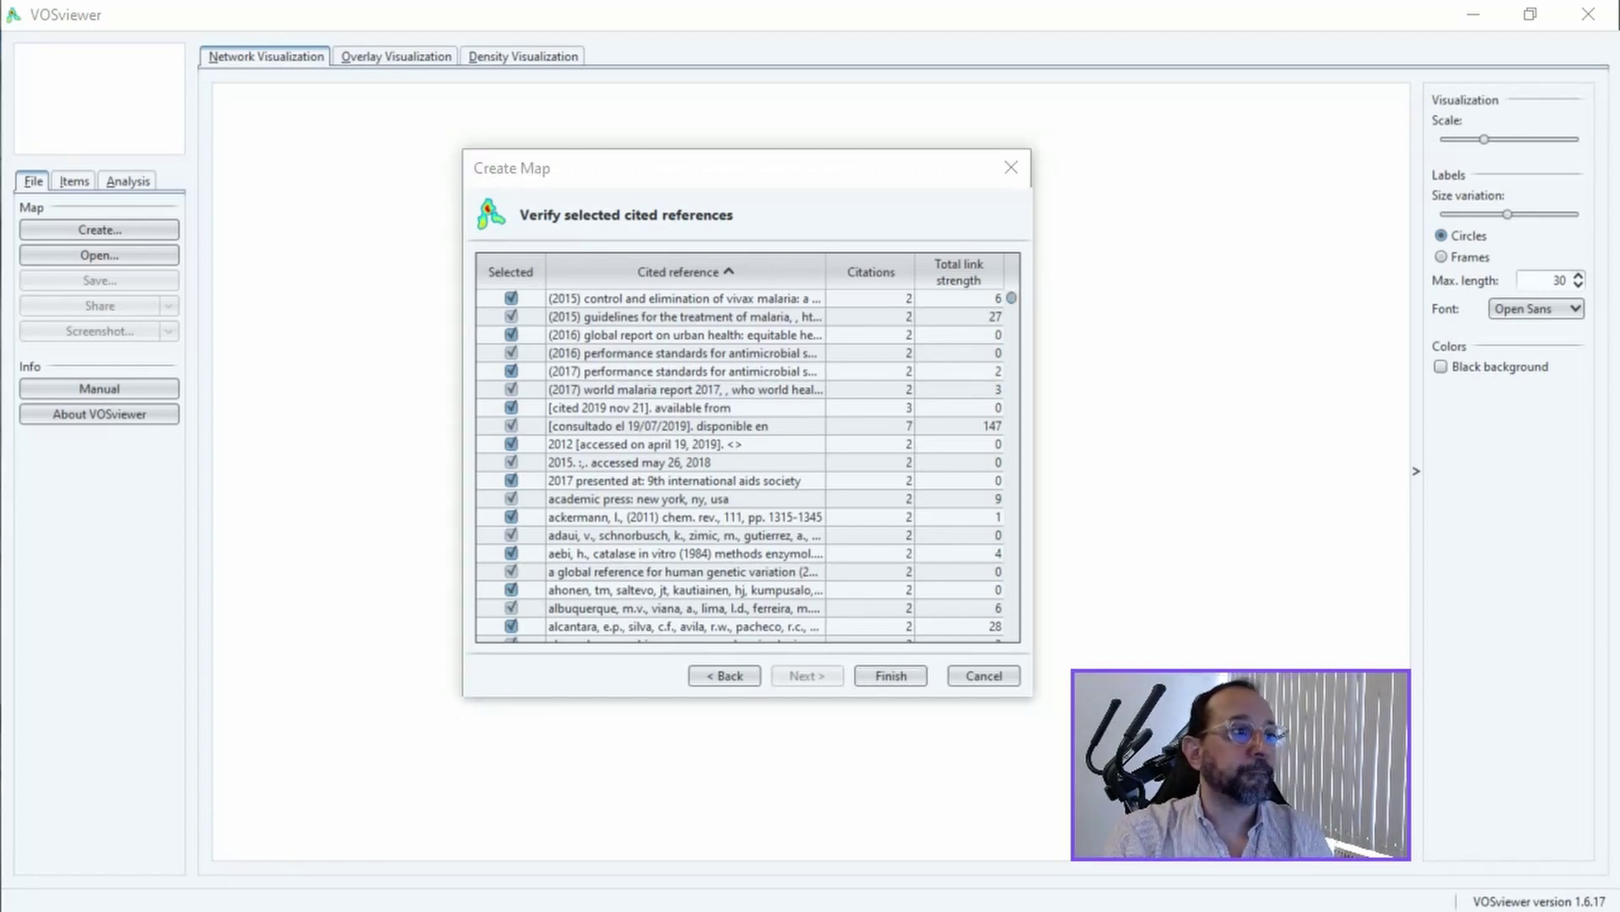
- Copy the entire contents of thesaurus.txt from Notepad++ into a blank Excel workbook starting at A1, and widen the cited reference column
key("alt+Tab")
double_click(687, 6)
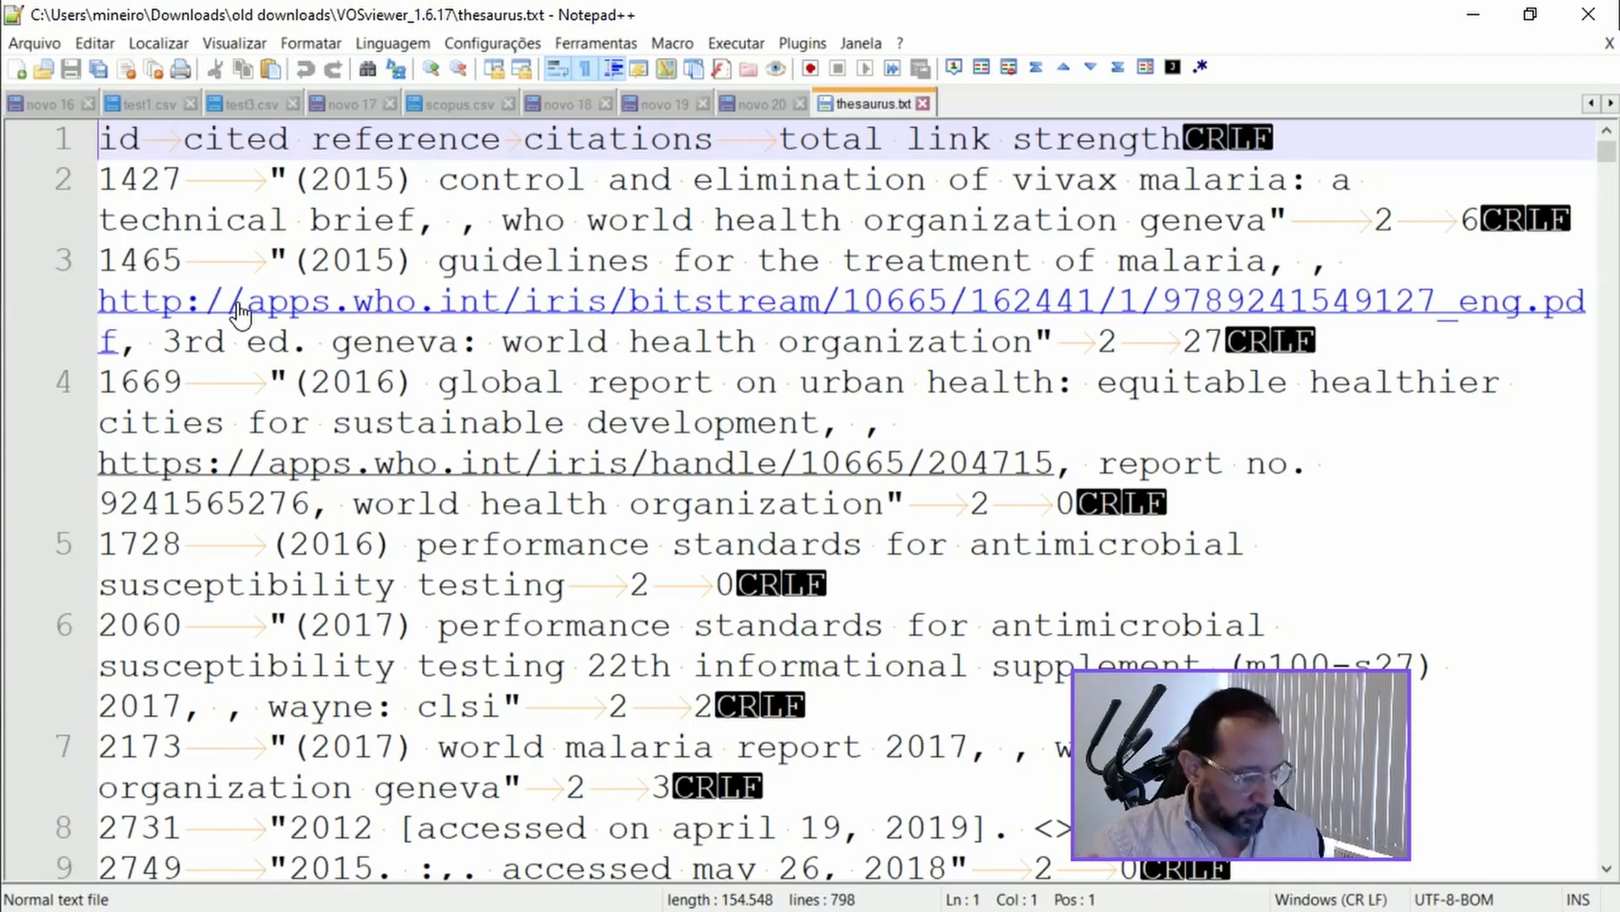
key("ctrl+a")
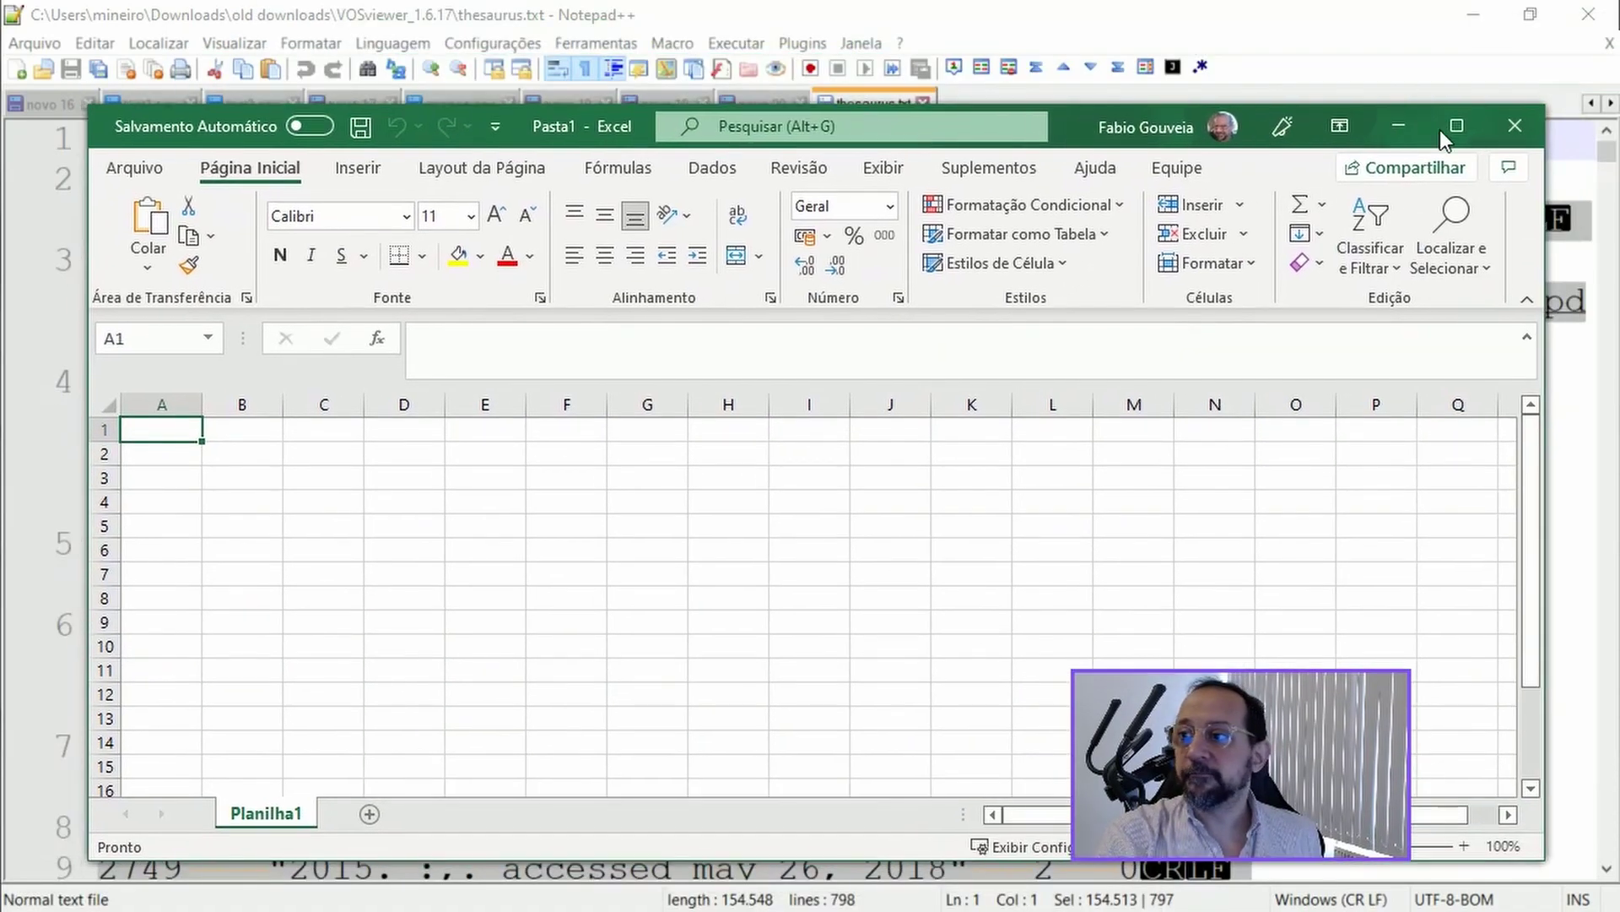
left_click(1440, 129)
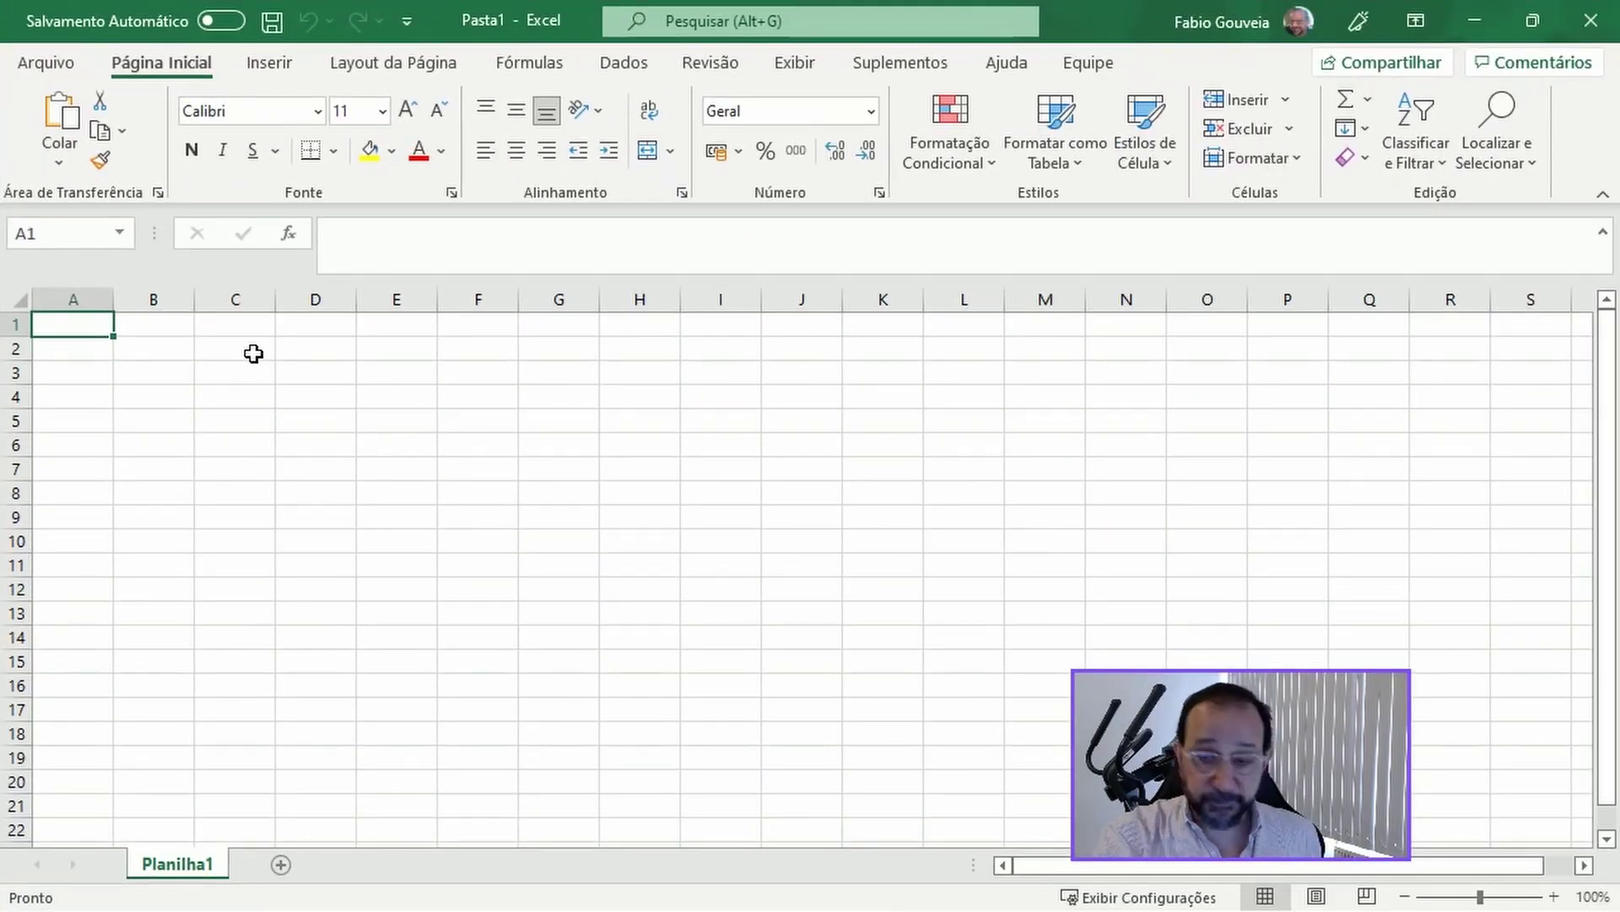
key("ctrl+v")
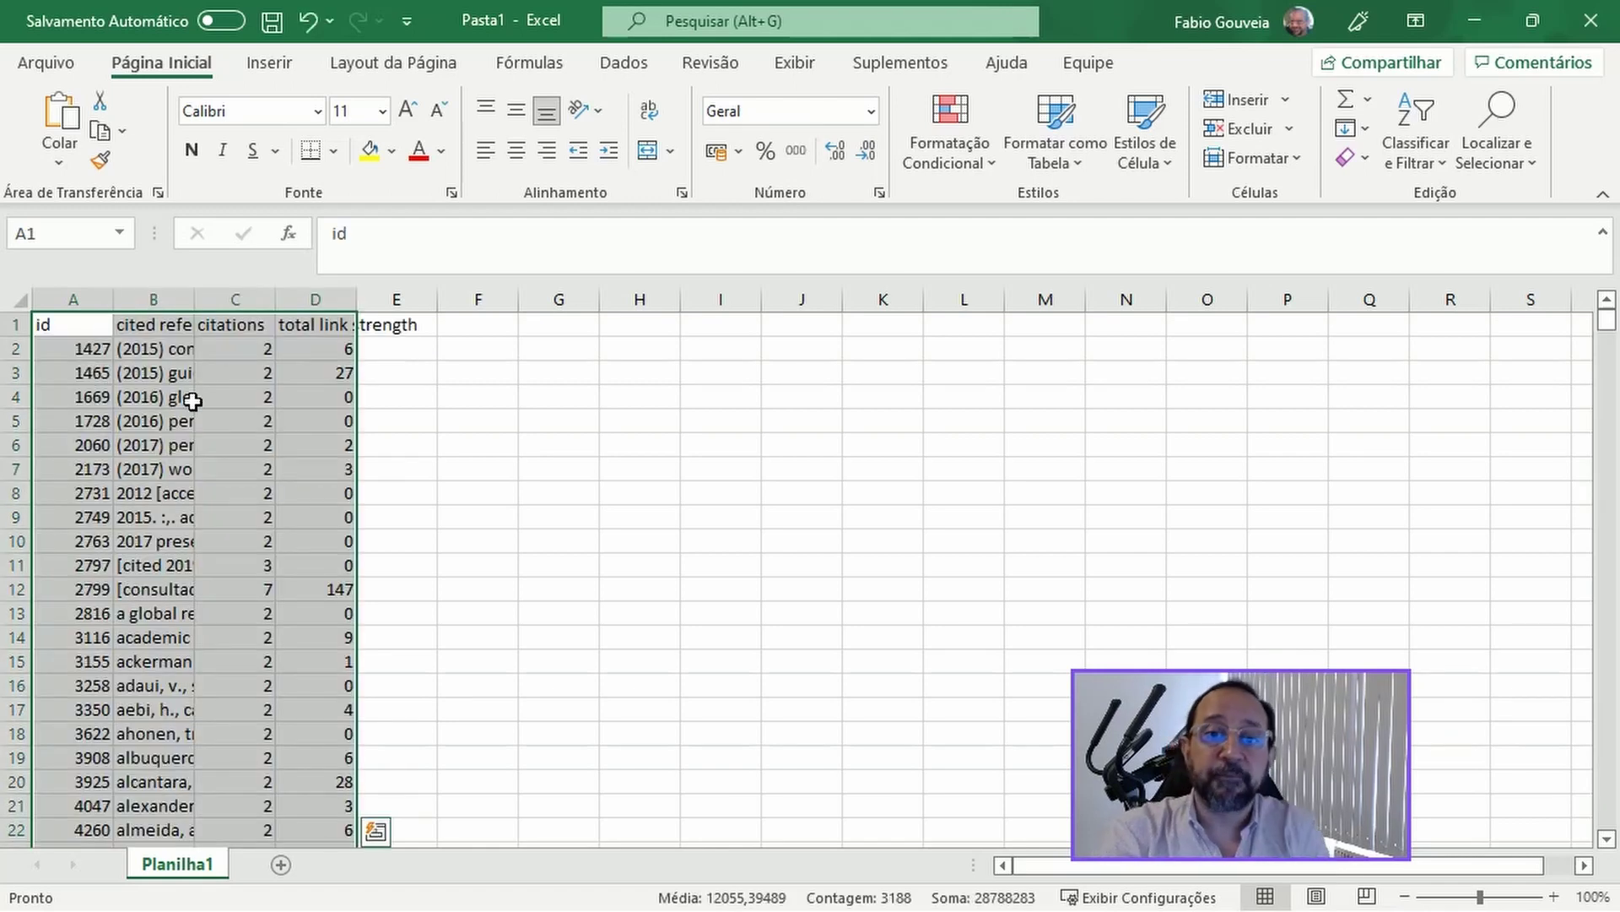
left_click_drag(195, 299, 944, 300)
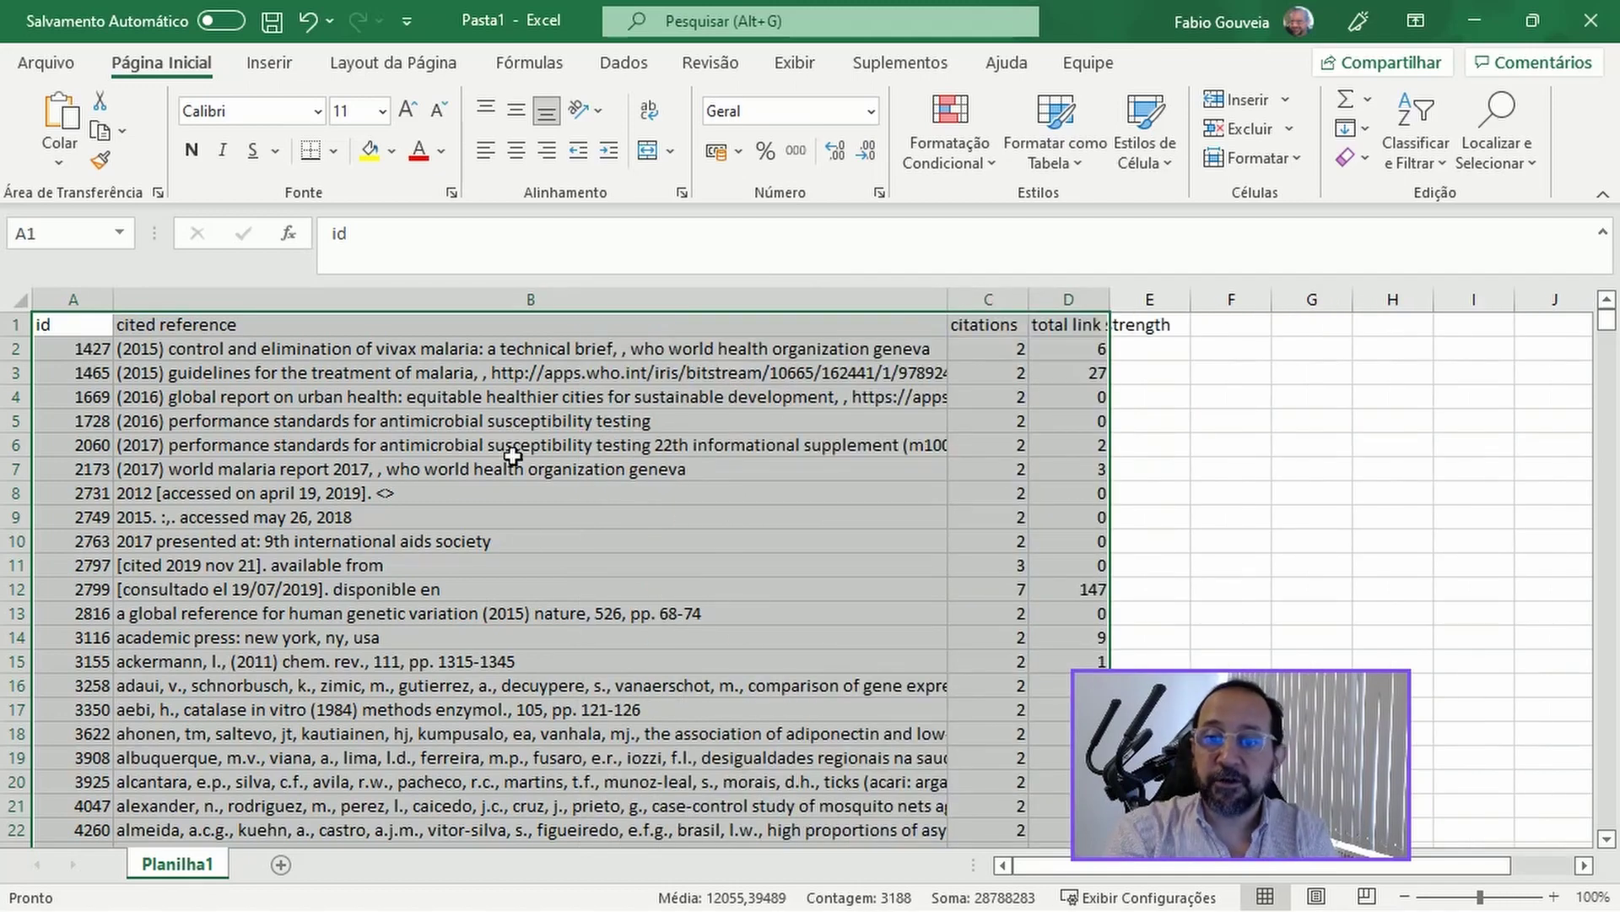
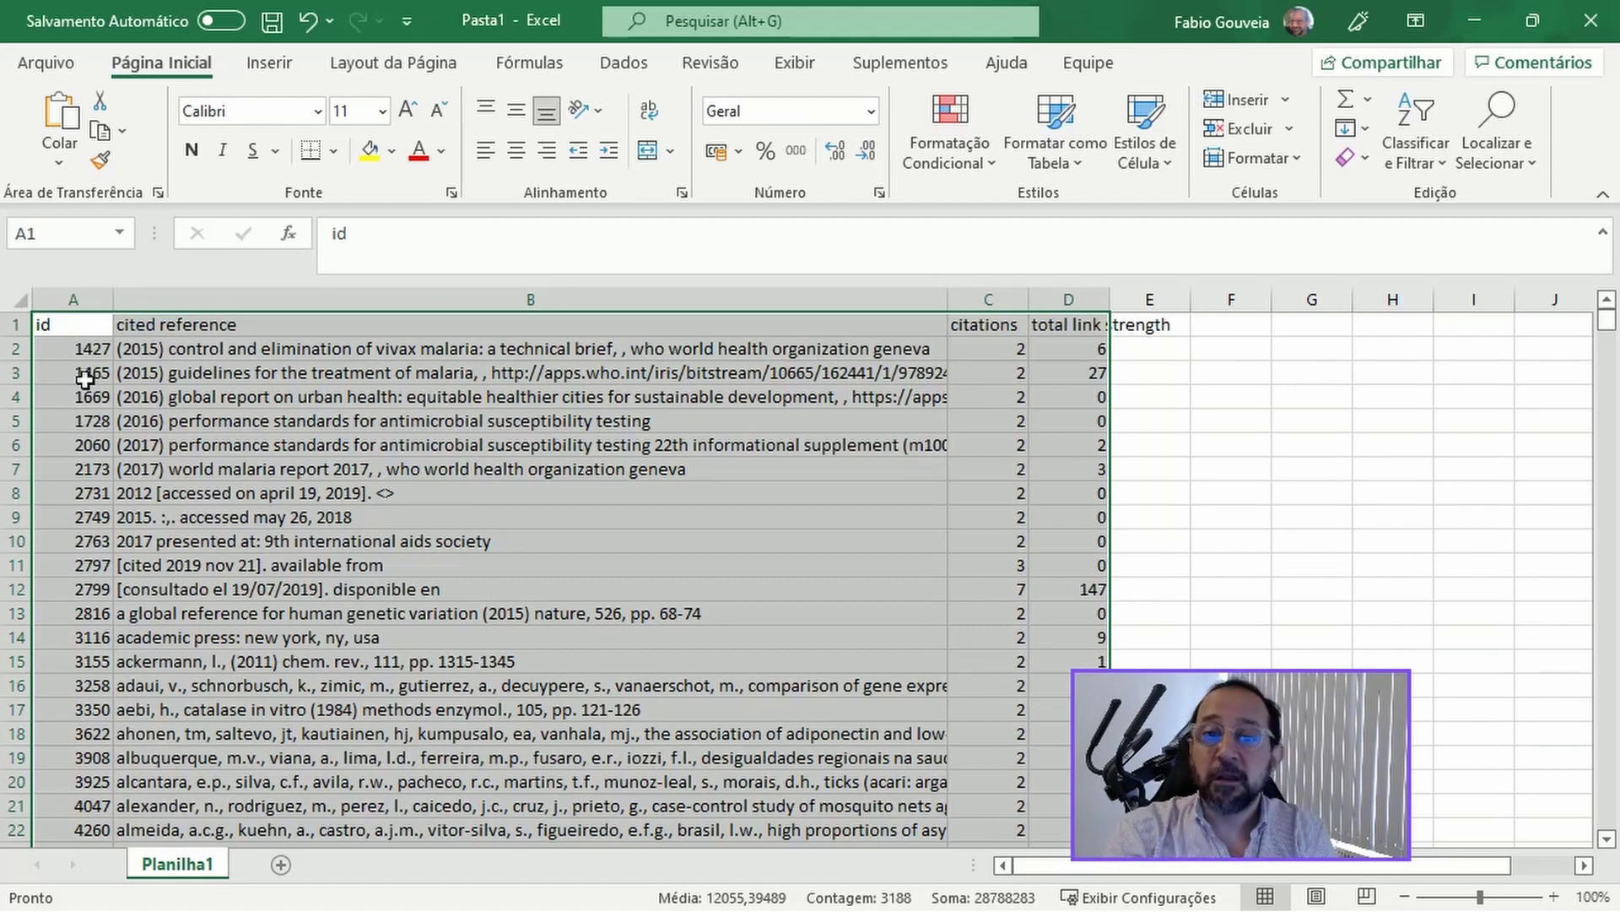
- Delete the id, citations and total link strength columns, leaving only the cited reference column
right_click(72, 298)
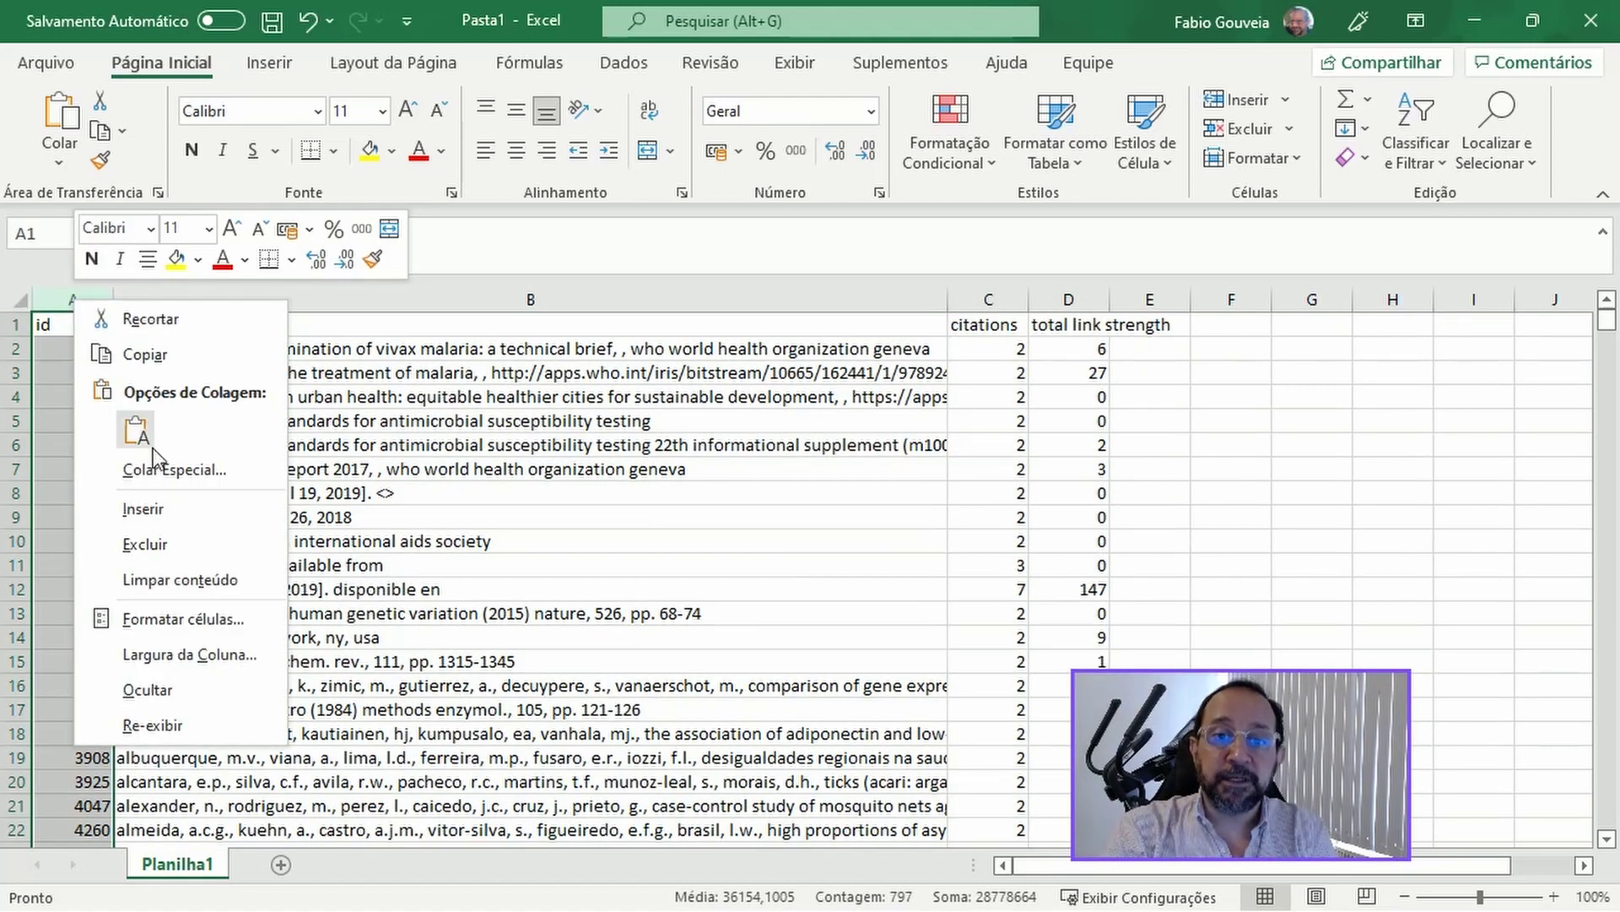
left_click(175, 545)
left_click_drag(905, 299, 1002, 297)
right_click(1001, 301)
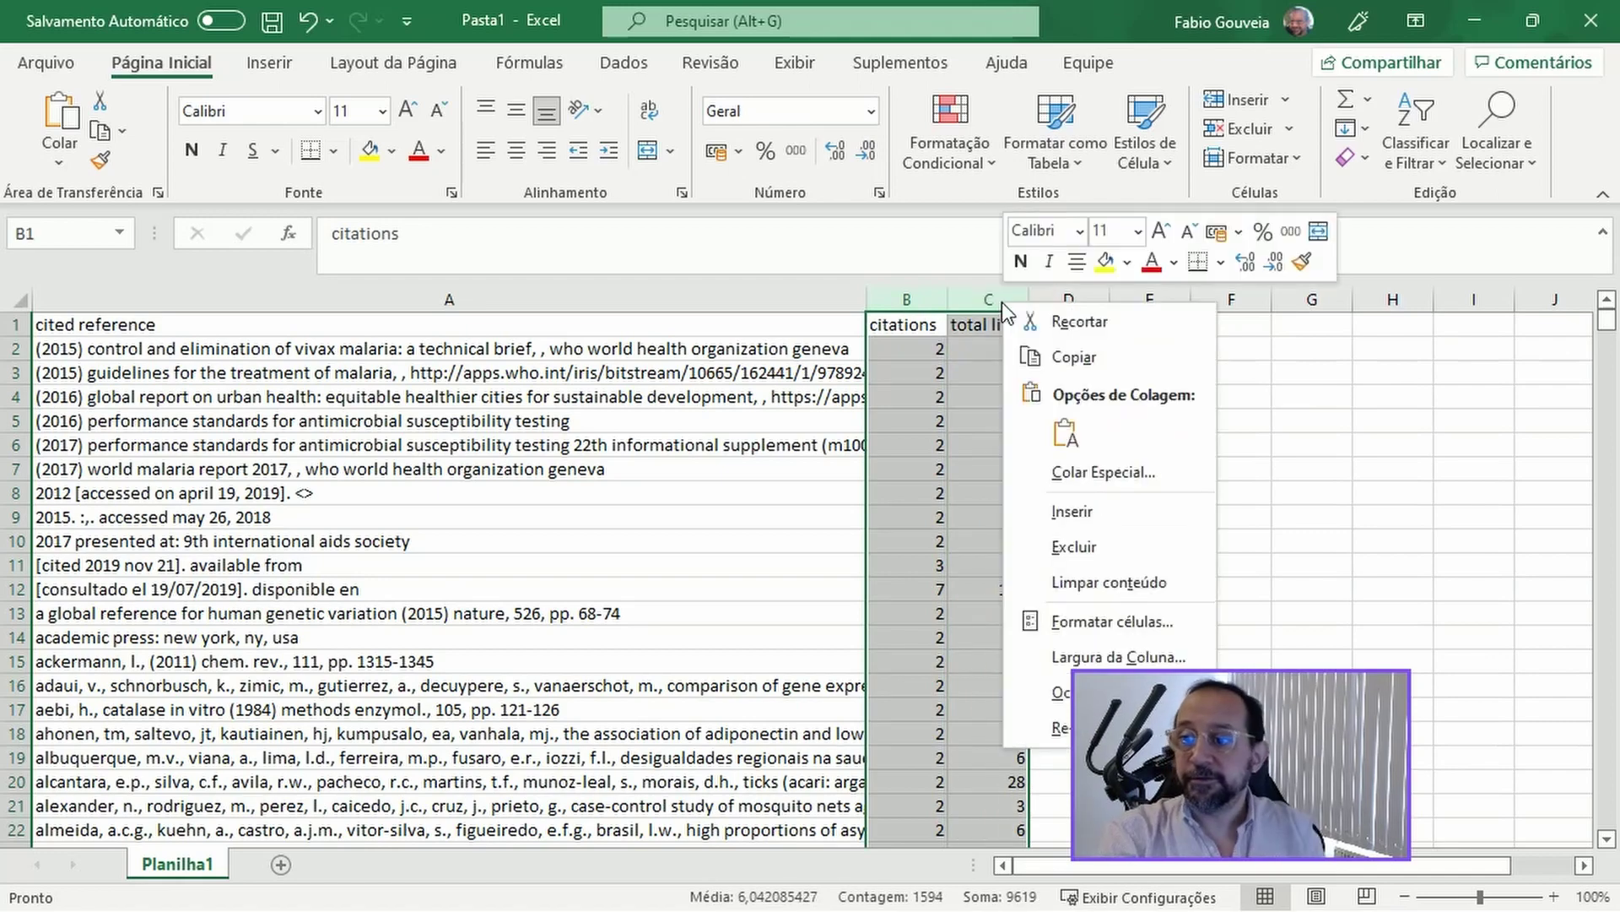
left_click(1093, 540)
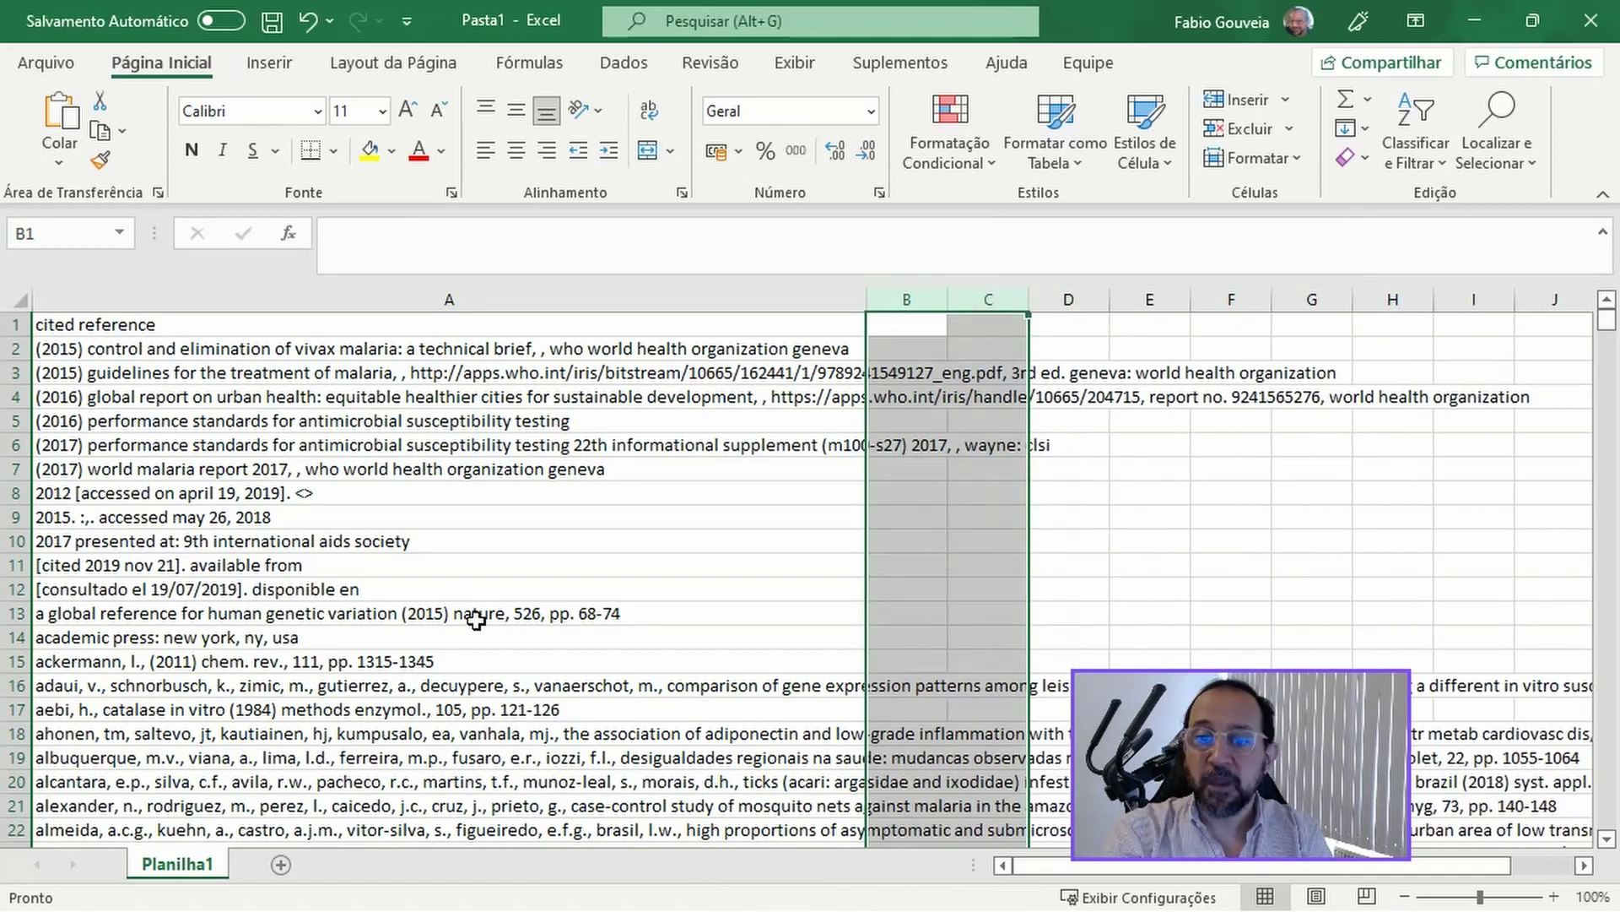
- Enter the thesaurus headers Label in A1 and Replace by in B1
left_click(148, 324)
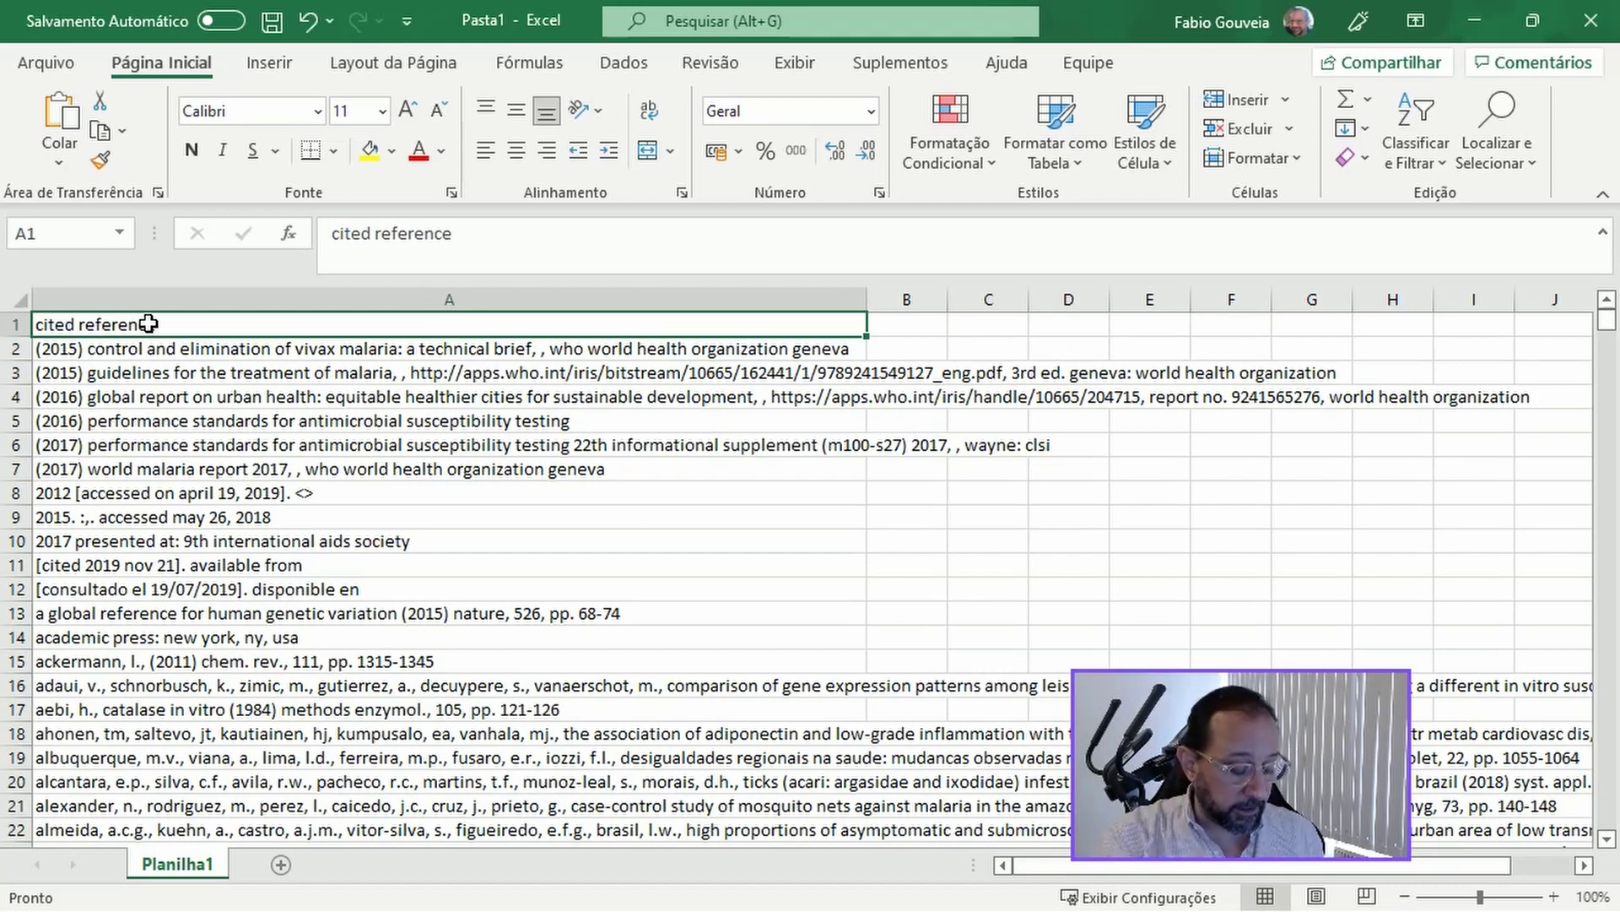
type("Label")
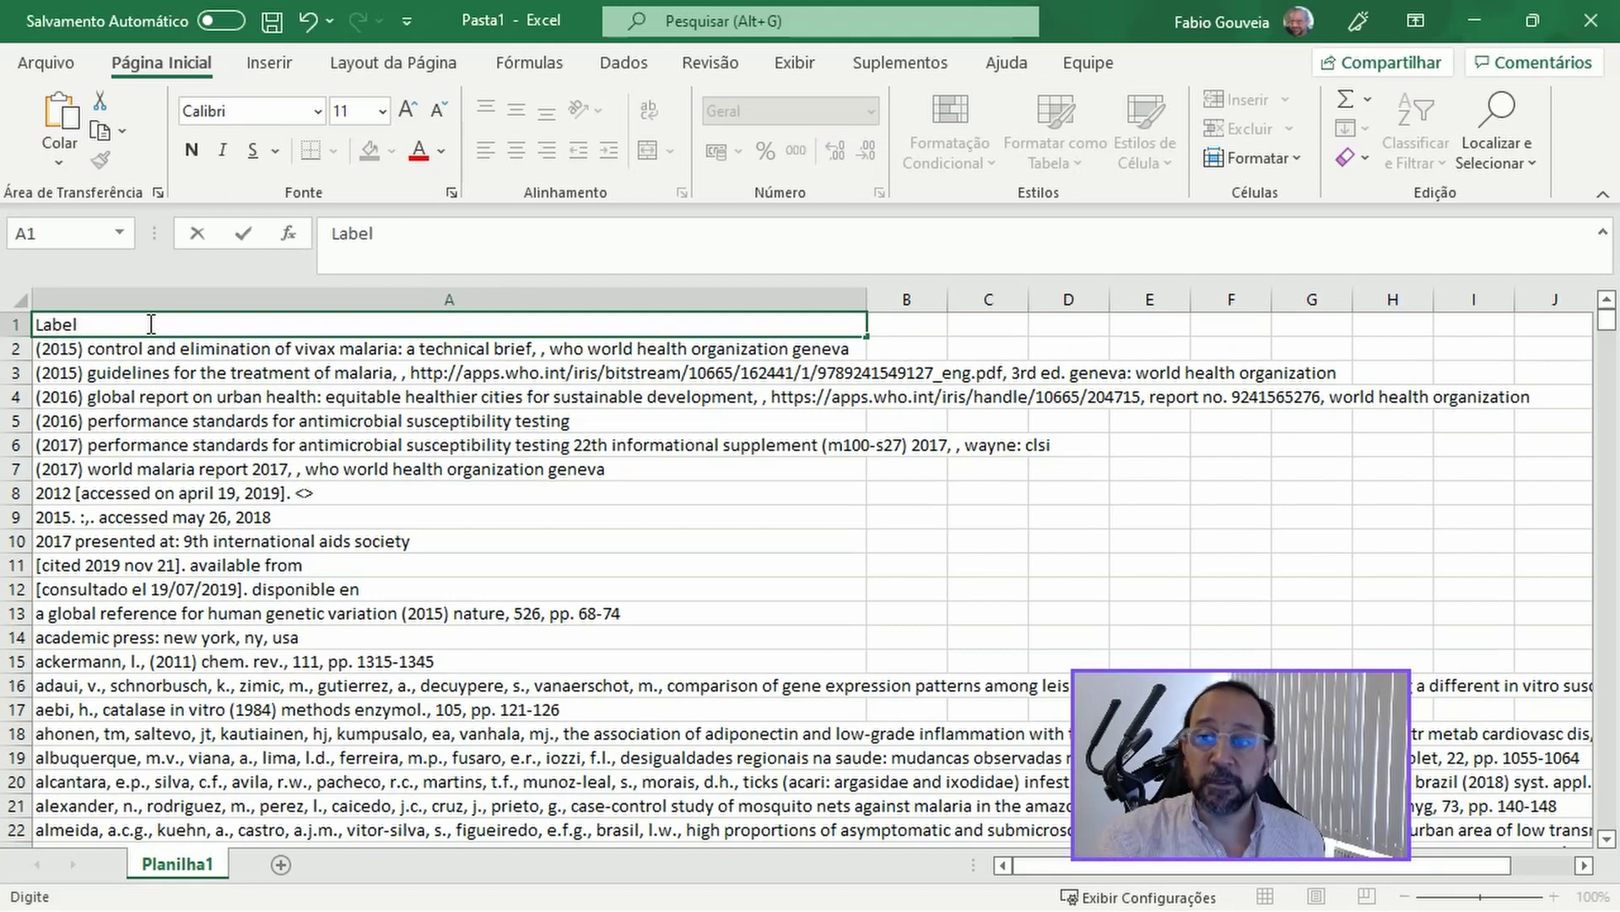
key("Tab")
type("Repla")
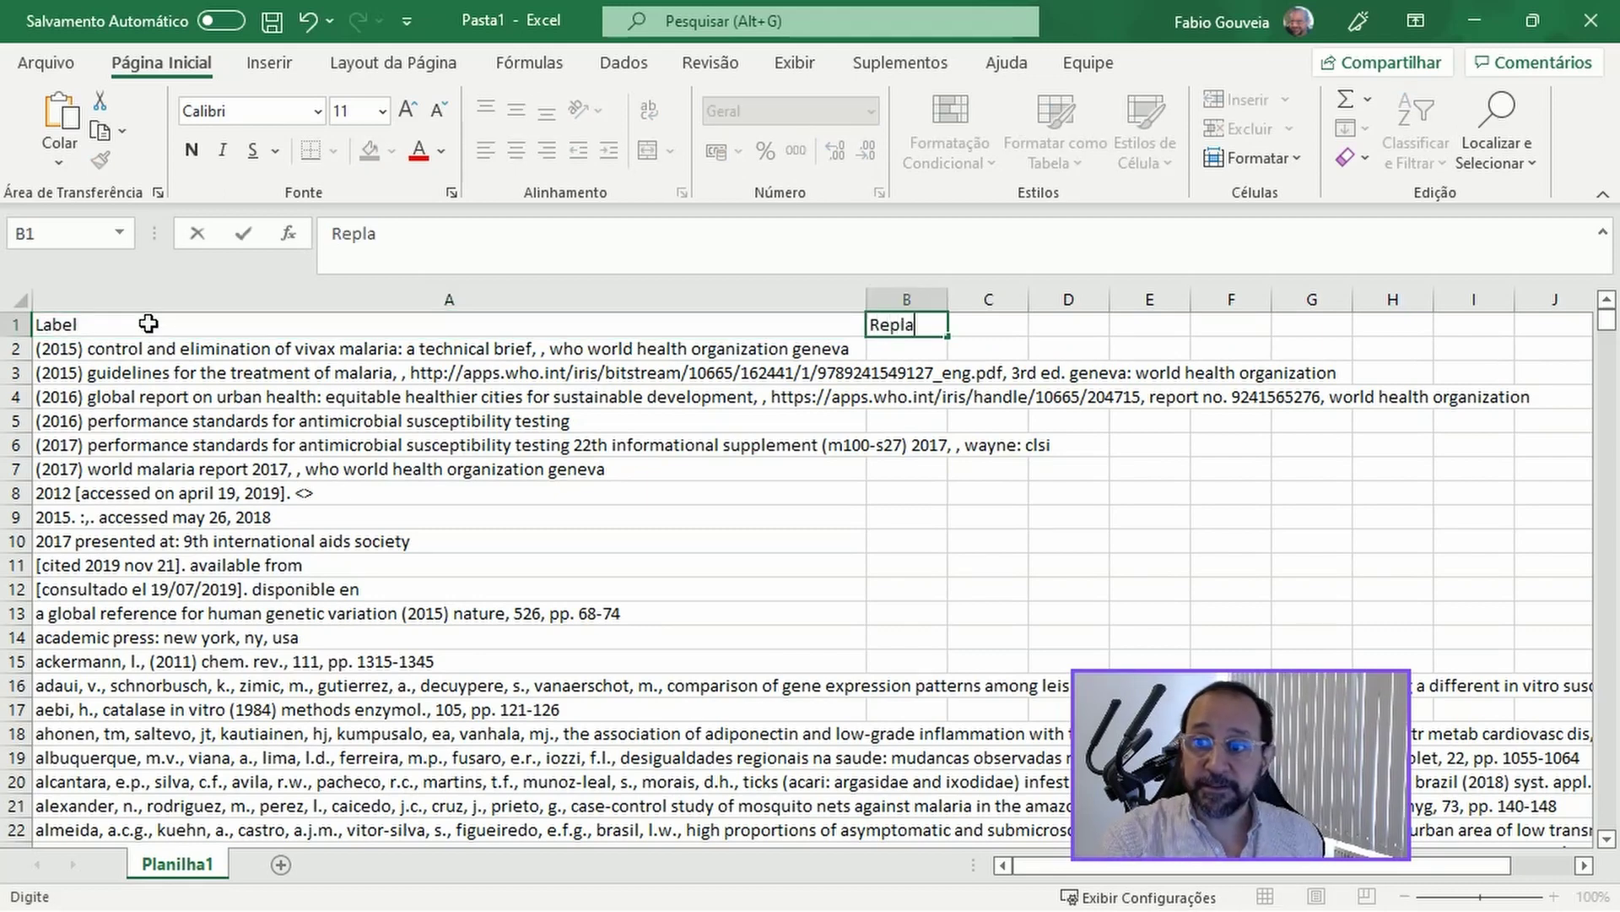
type("ce by")
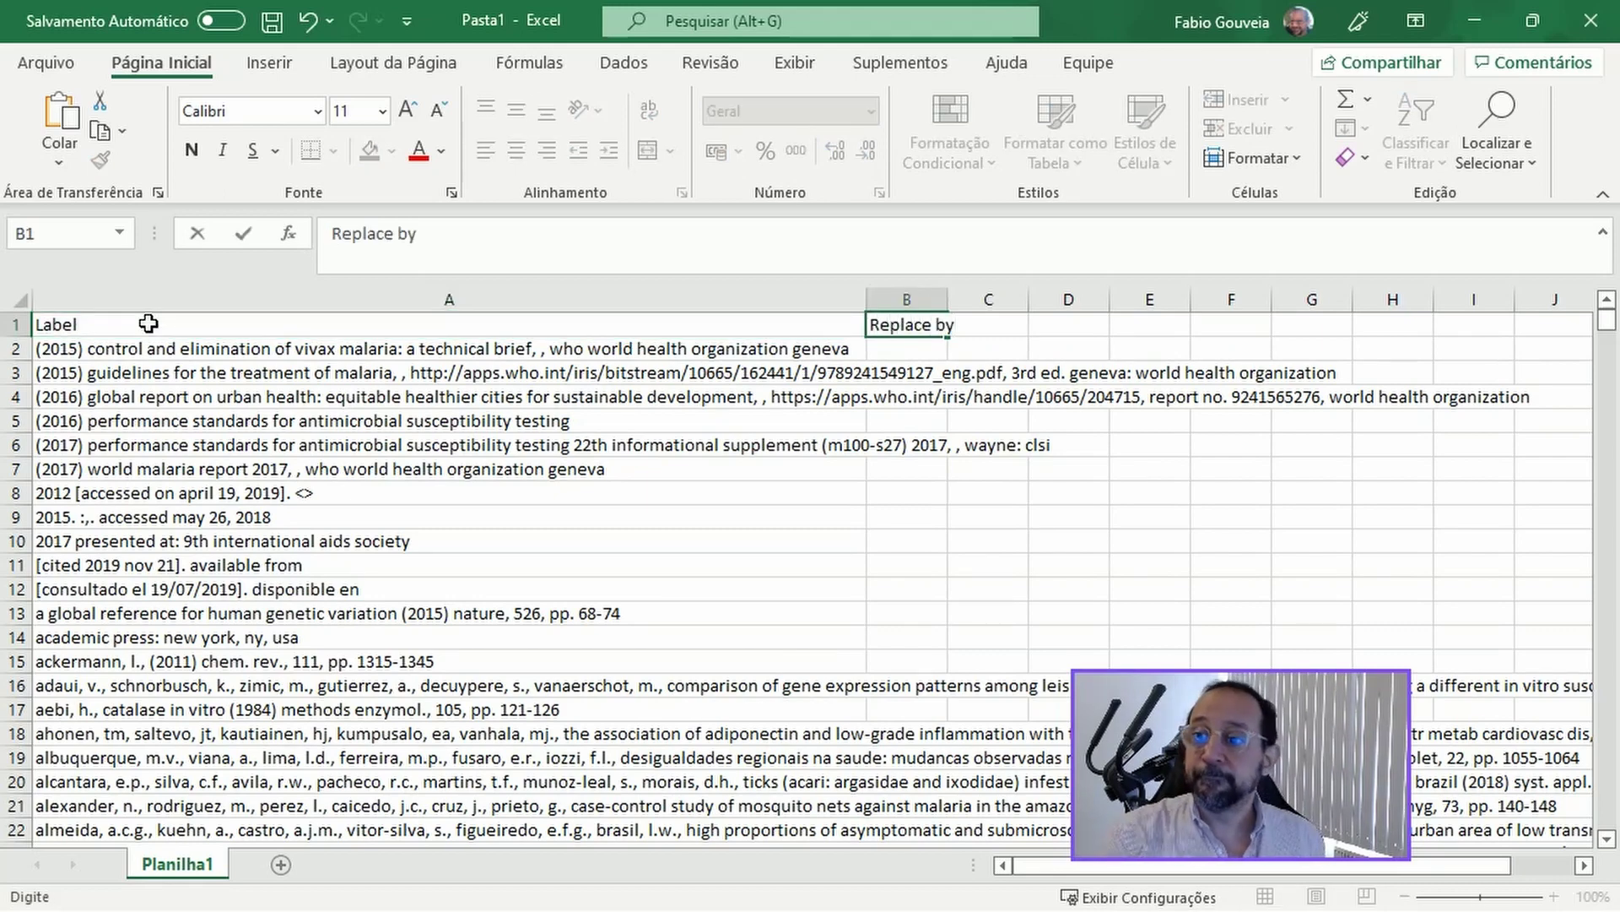
key("Return")
- Clear the cited references in cells A2 to A27 of the Label column
key("Left")
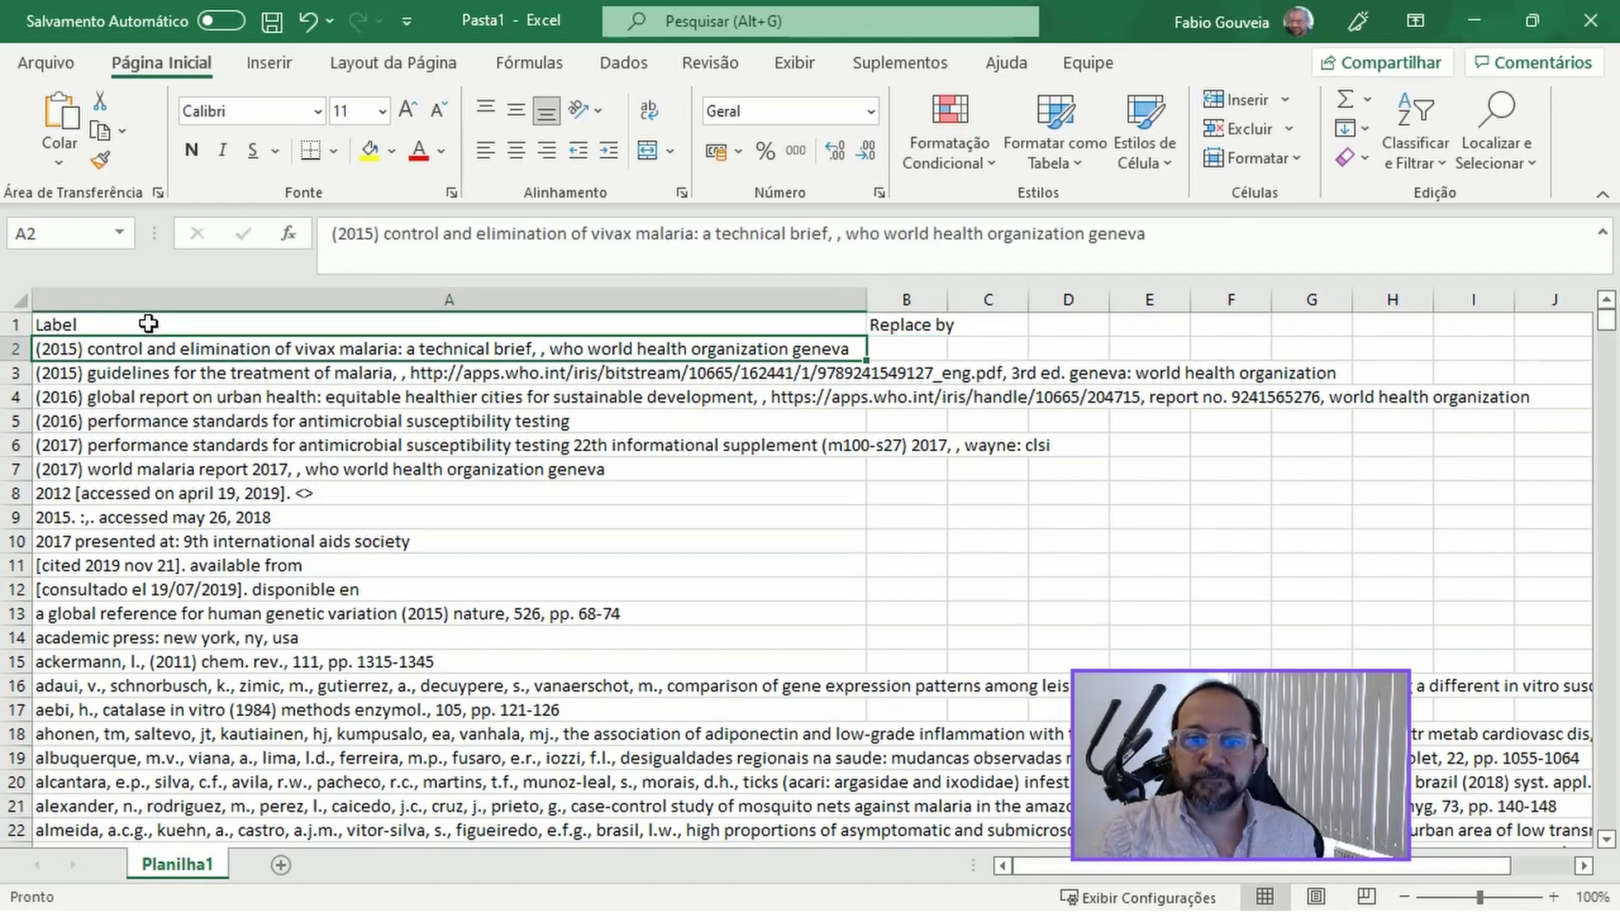
key("shift+Down")
key("shift+Down")
key("shift+Down")
key("shift+Down")
key("shift+Down")
key("shift+Down")
key("shift+Down")
key("shift+Down")
key("shift+Down")
key("shift+Down")
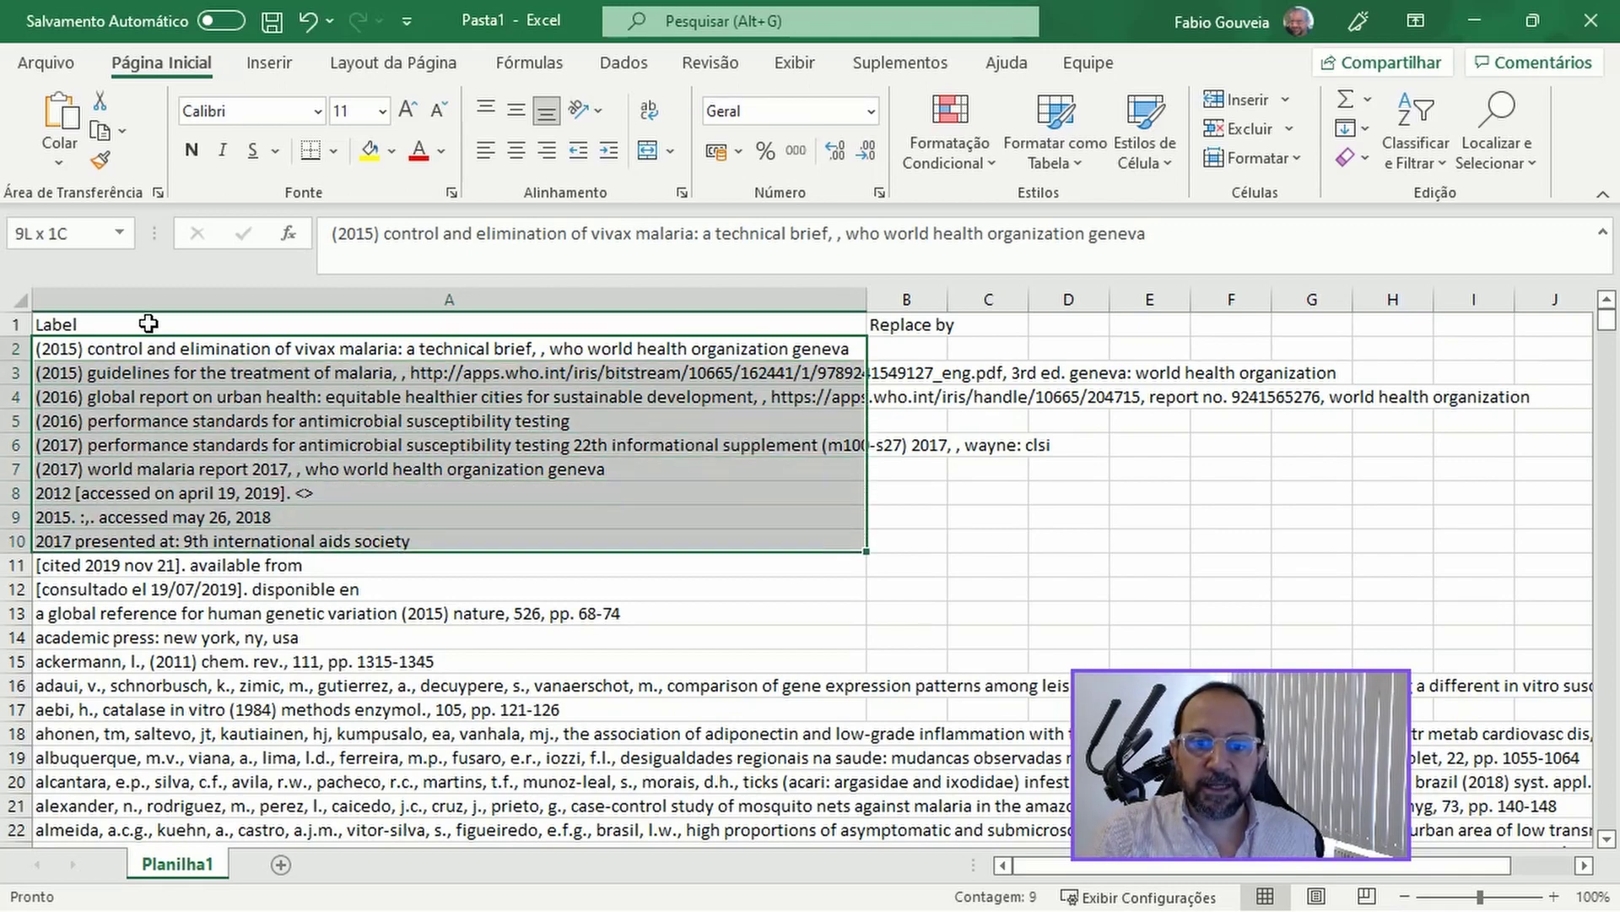
key("shift+Down")
key("shift+Down")
key("shift+Down")
key("shift+Down")
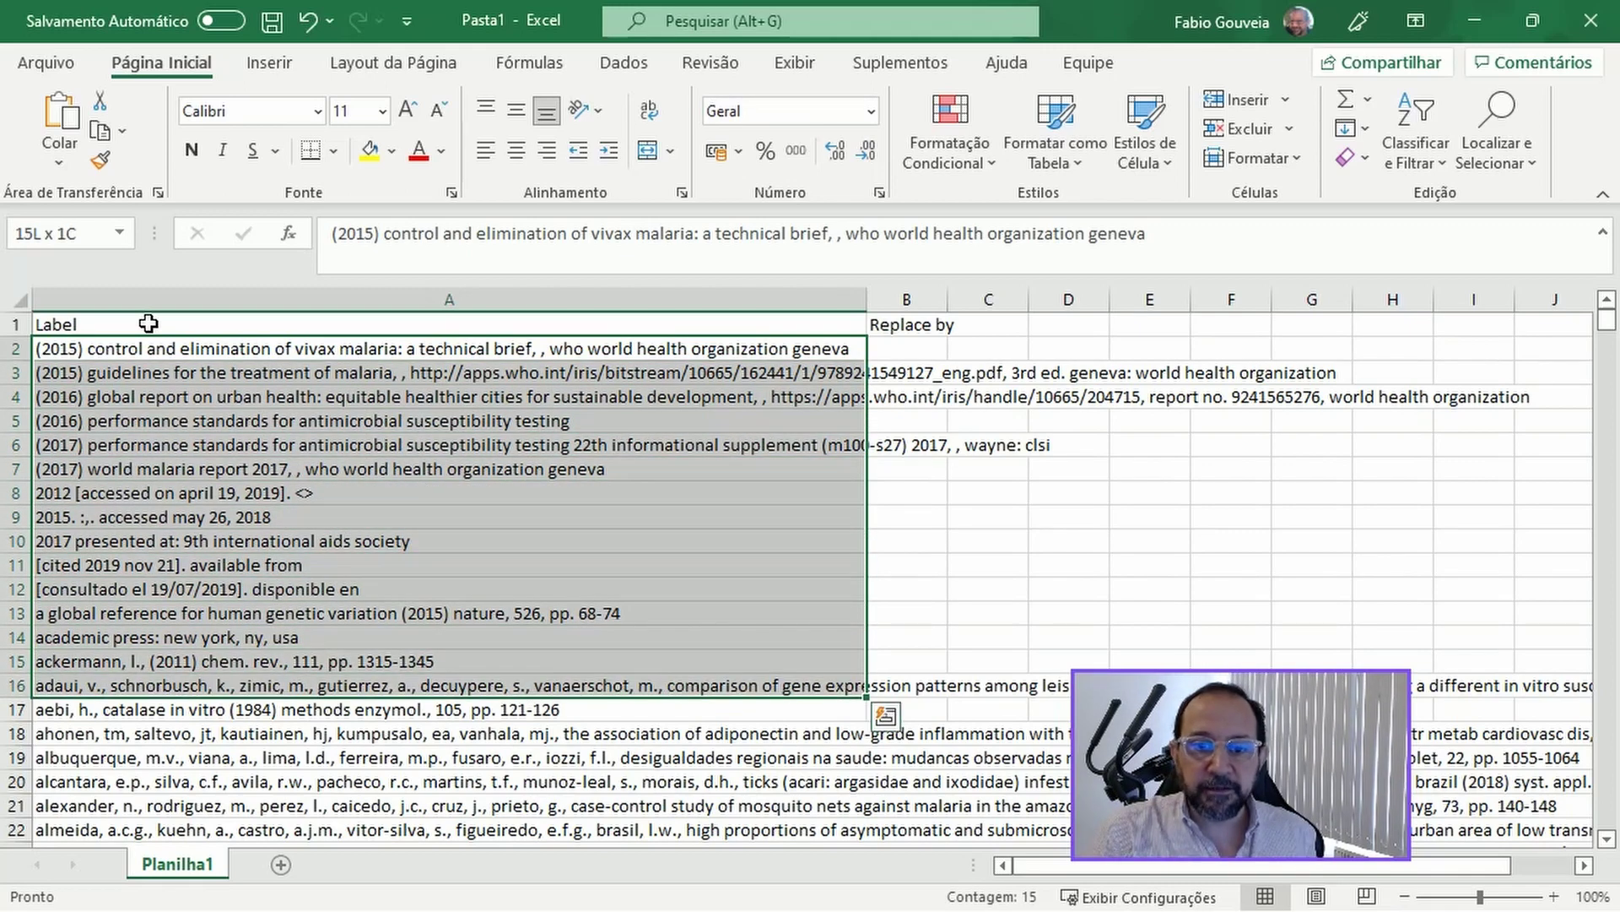
key("shift+Down")
key("shift+Down")
key("shift+Down")
key("shift+Down")
key("shift+Down")
key("shift+Down")
key("shift+Down")
key("shift+Down")
key("shift+Down")
key("shift+Down")
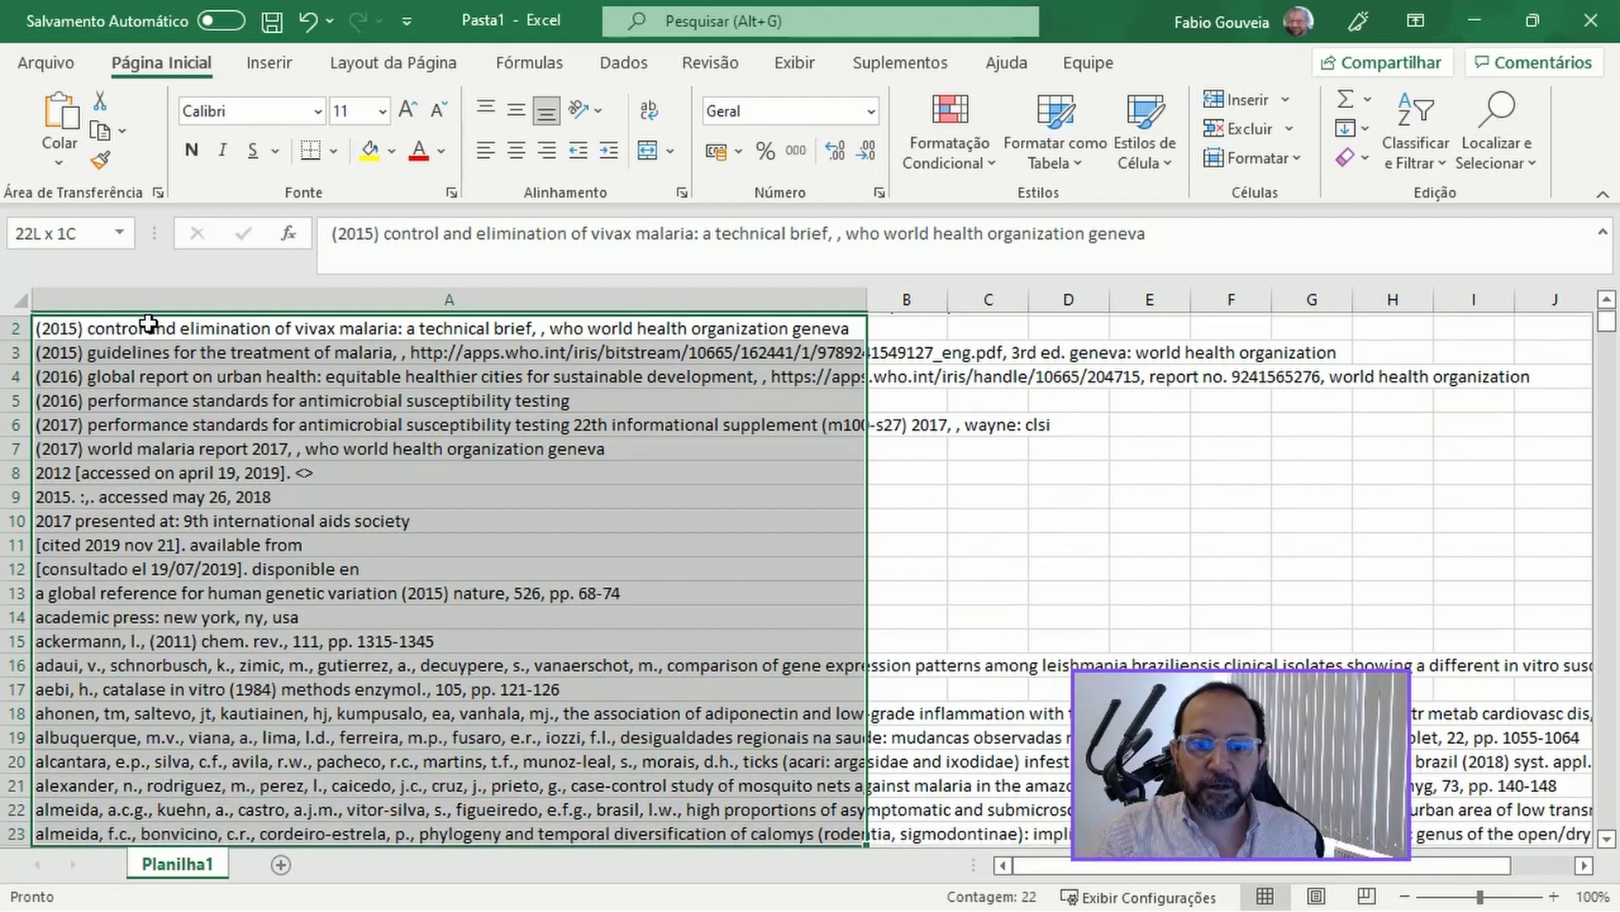
key("shift+Down")
key("shift+Down")
key("shift+Down")
key("shift+Down")
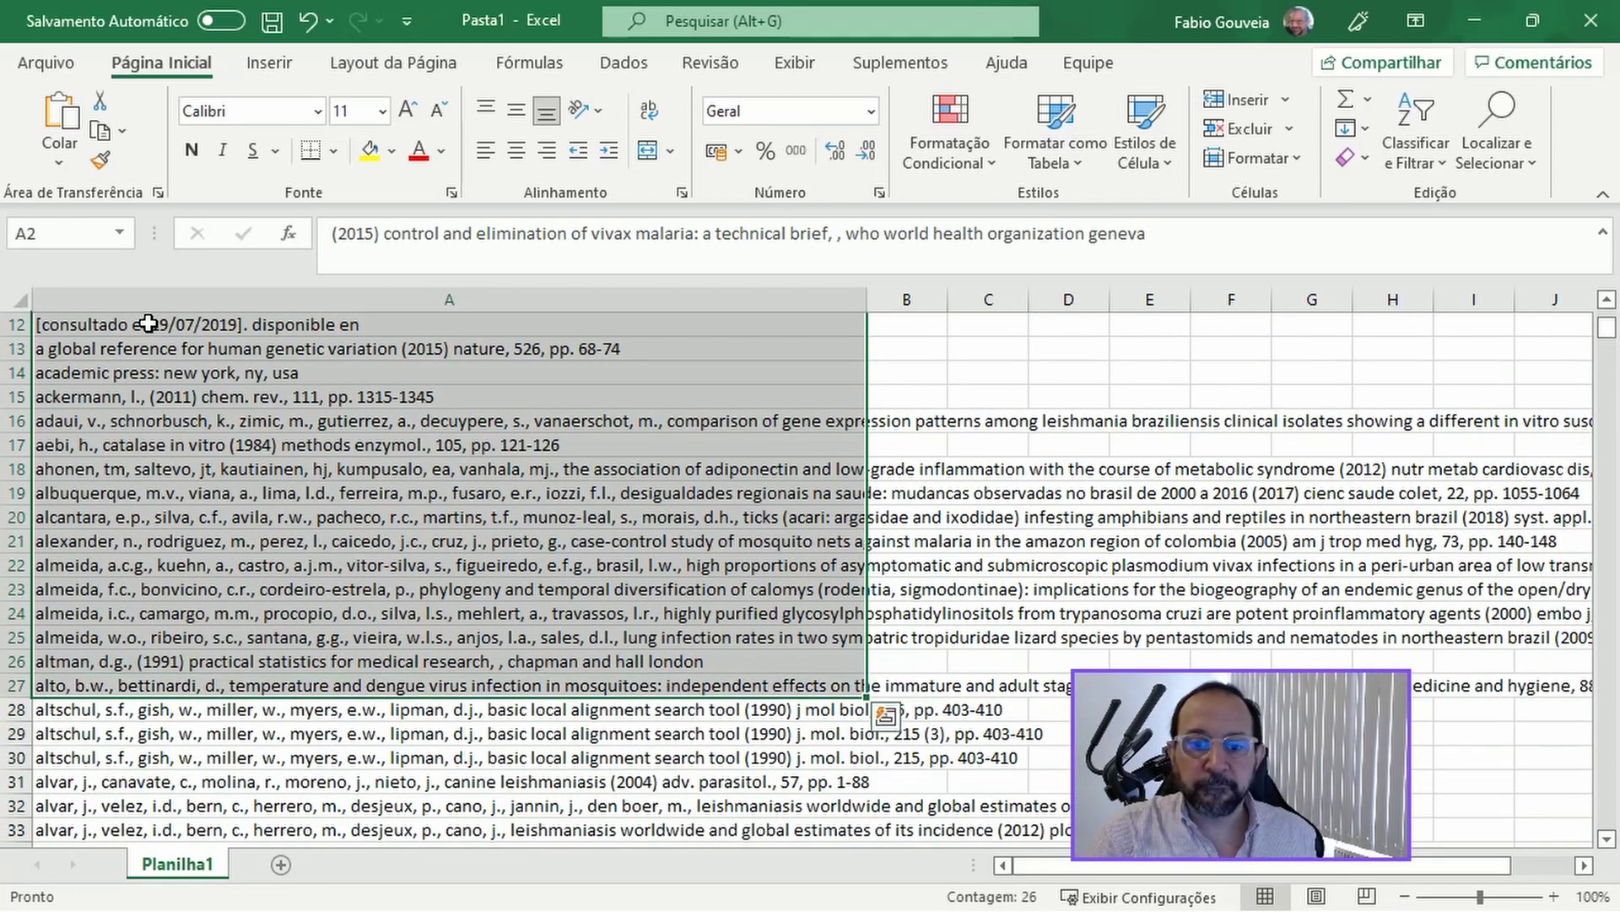
key("Delete")
- Copy the basic local alignment search tool reference from A28 into the Replace by cells B29 and B30, beside its two variants
key("Down")
key("Down")
key("Down")
key("Down")
key("Down")
key("Down")
key("Down")
key("Down")
key("Down")
key("Down")
key("Down")
key("Down")
key("Down")
key("Down")
key("Down")
key("Down")
key("Down")
key("Down")
key("Down")
key("Down")
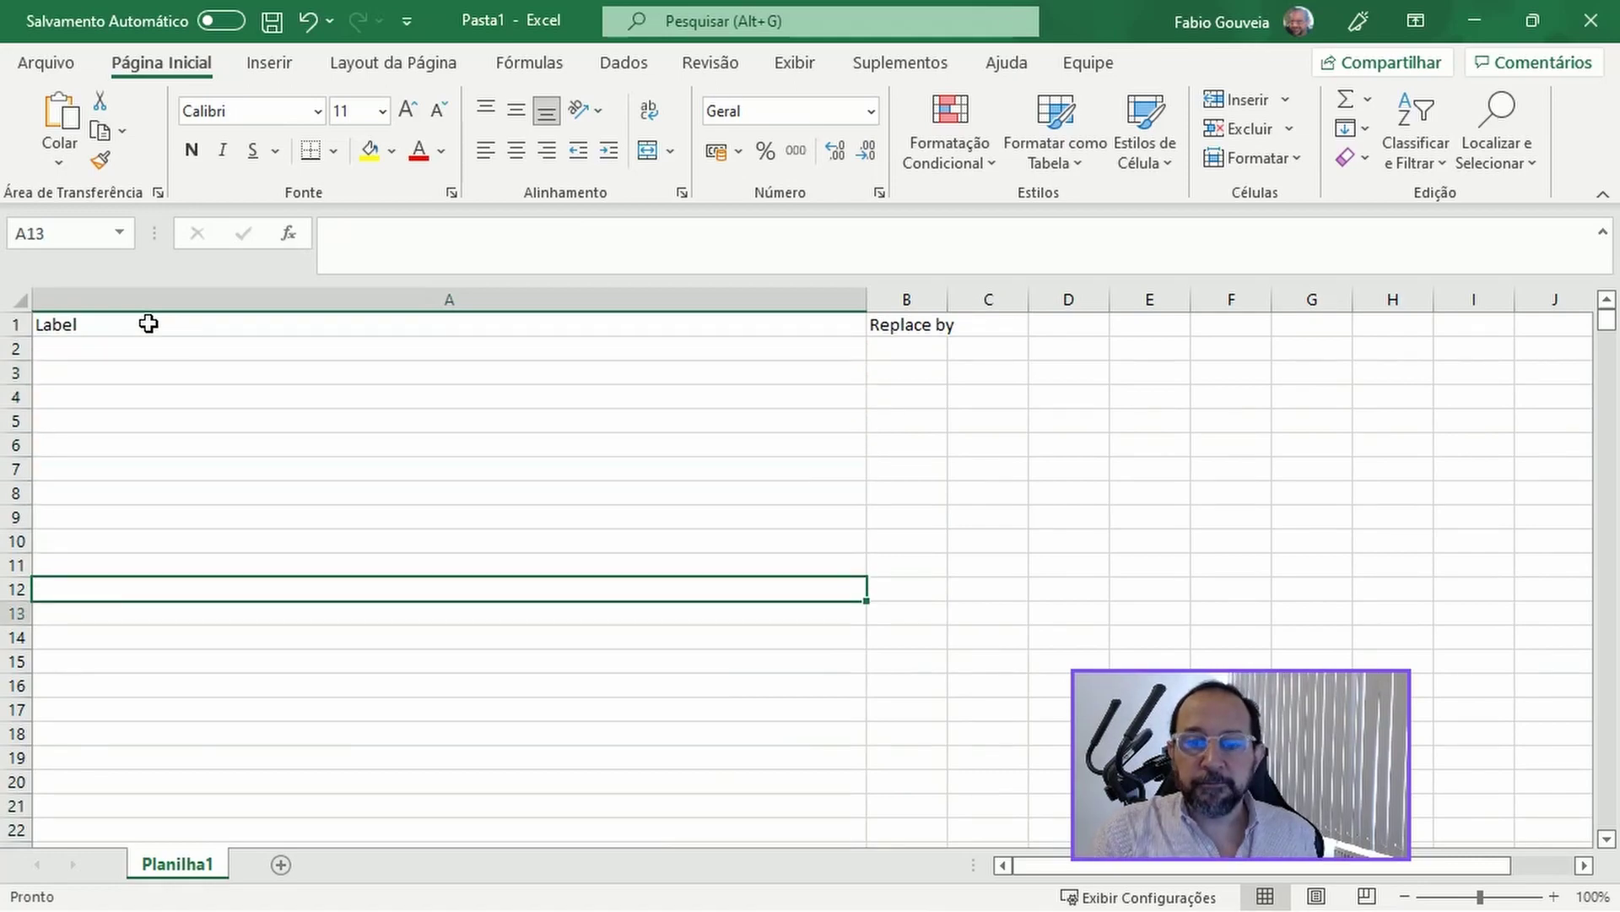
key("Down")
key("Down")
key("Down")
key("Down")
key("Down")
key("Down")
key("Down")
key("Down")
key("Down")
key("Down")
key("Down")
key("Down")
key("Down")
key("Down")
key("Up")
key("Up")
key("Up")
key("Up")
key("Up")
key("Up")
key("Up")
key("Up")
key("Up")
key("Up")
key("Up")
key("Up")
key("Up")
key("Up")
key("Up")
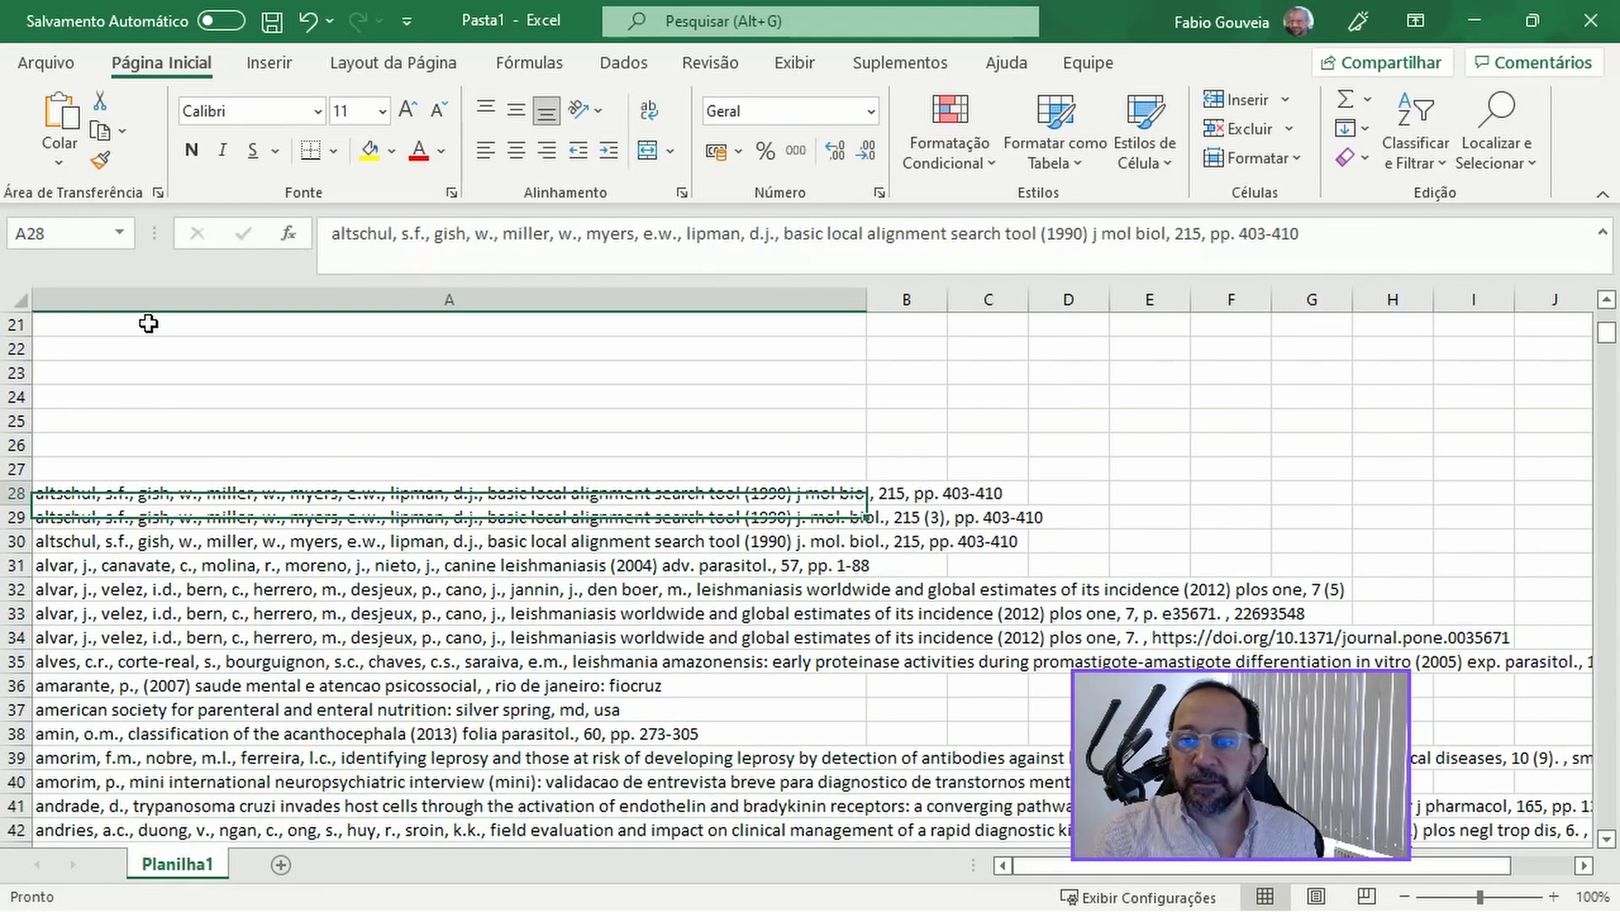
key("Down")
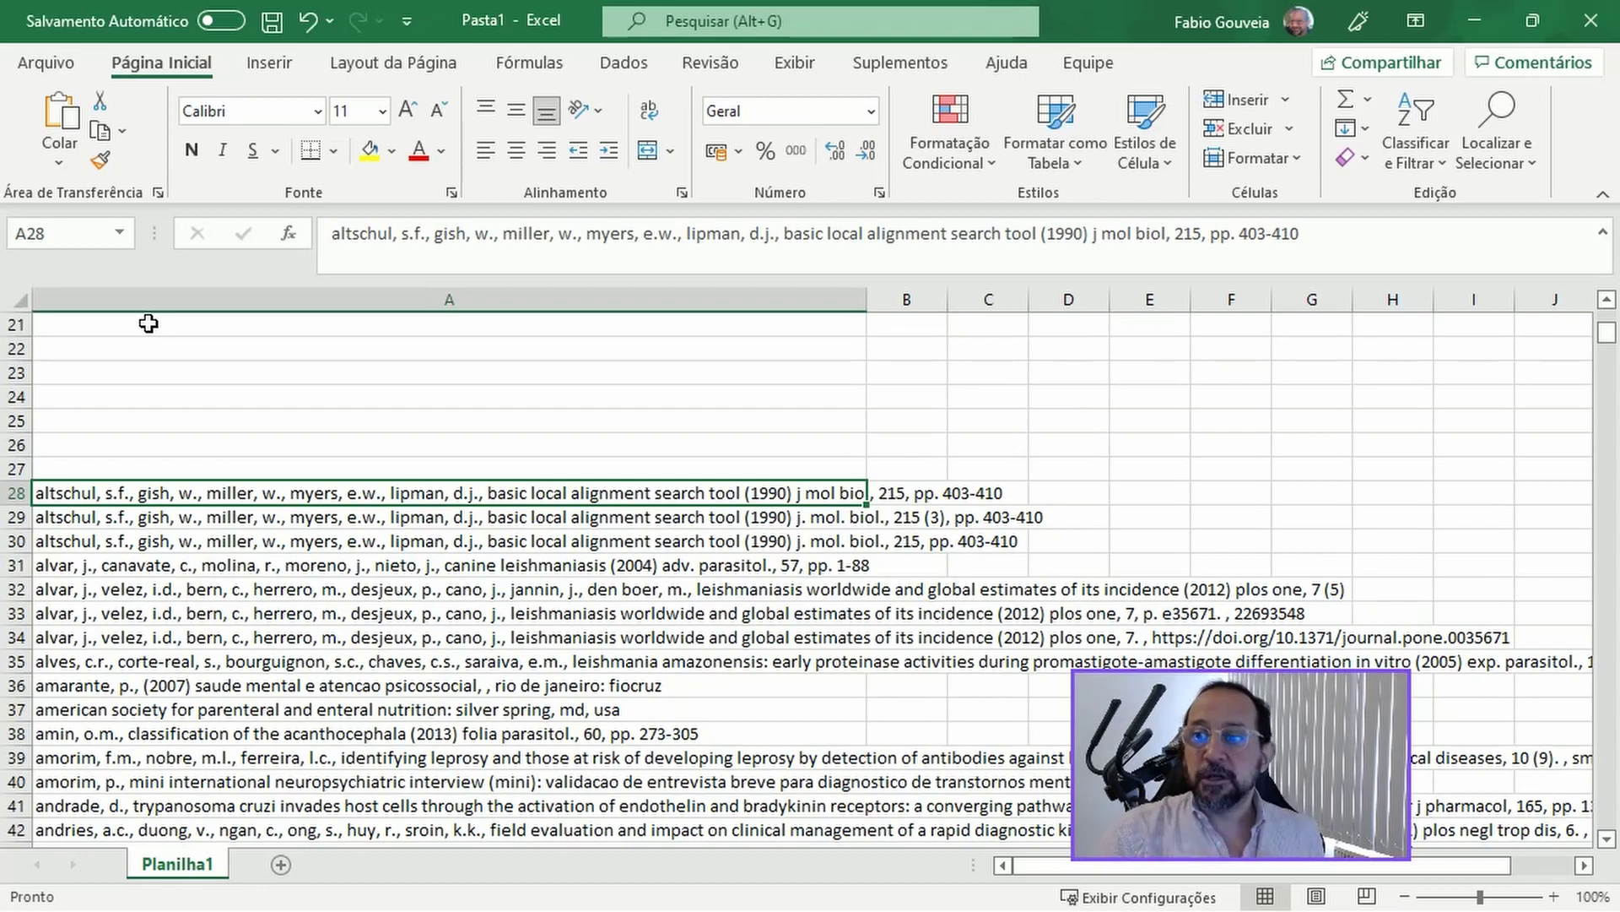
key("Down")
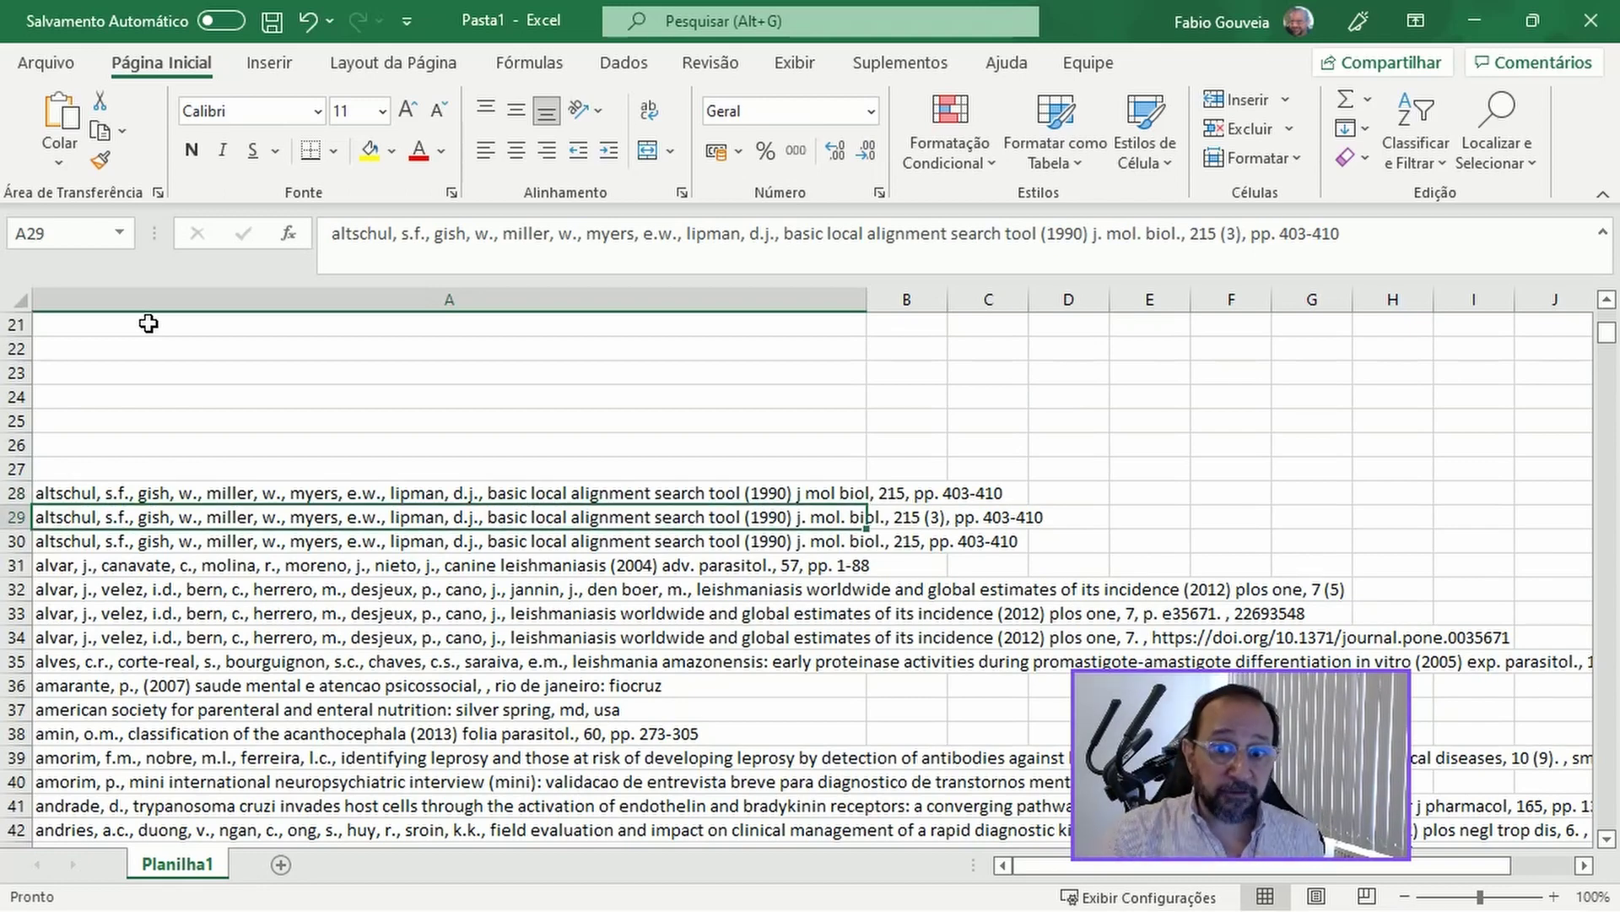
key("Up")
key("ctrl+c")
key("Down")
key("Right")
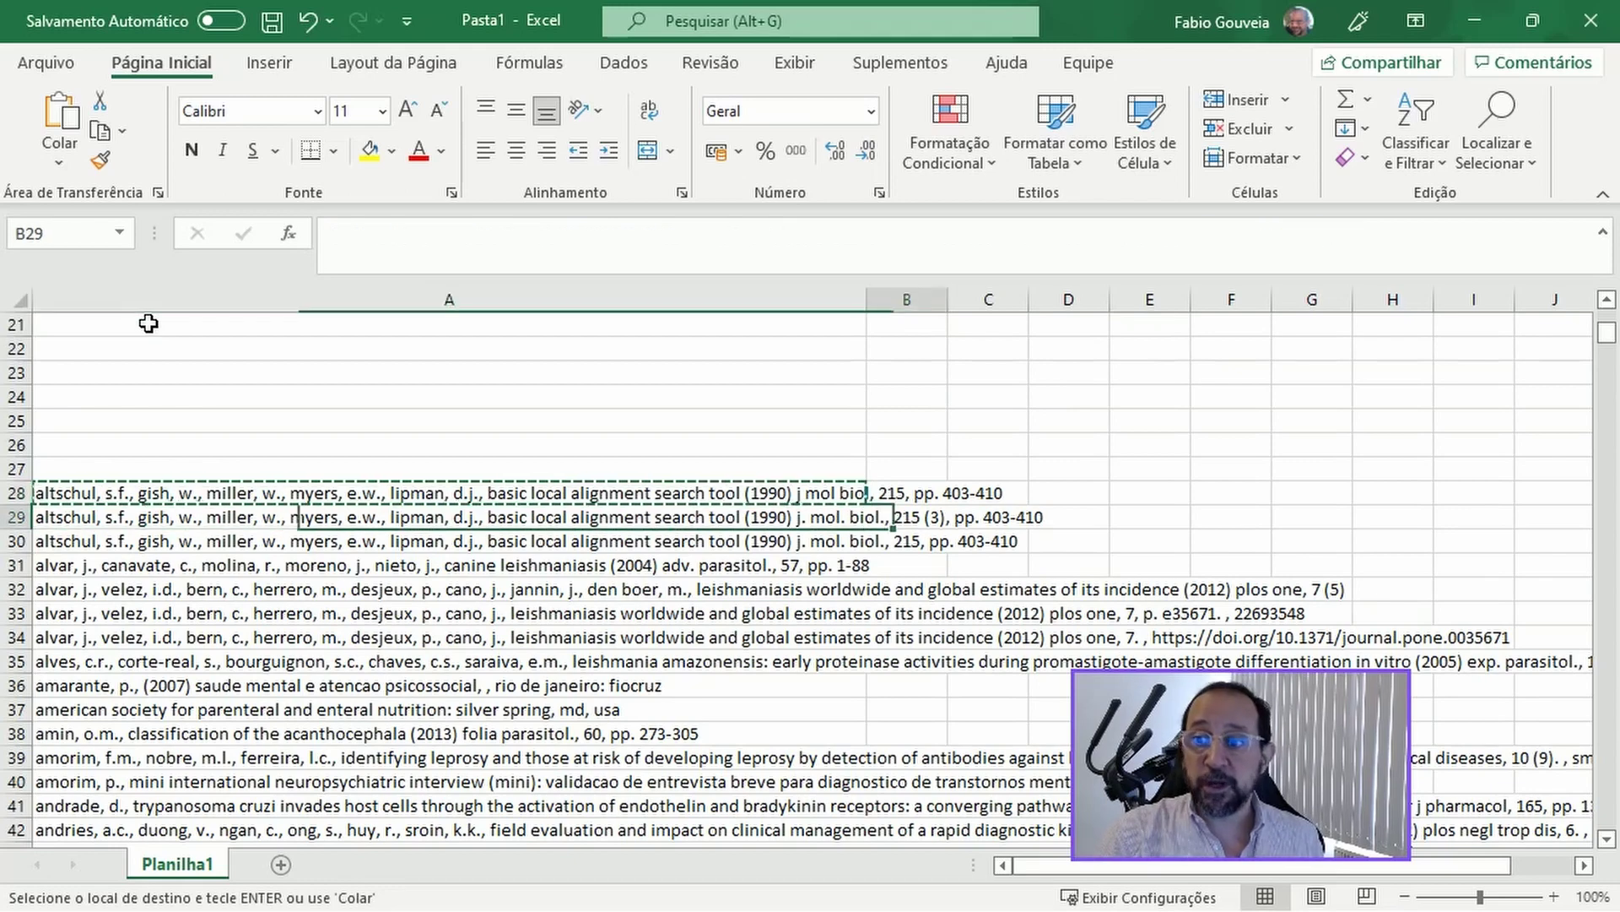
key("ctrl+v")
key("Down")
key("ctrl+v")
key("Up")
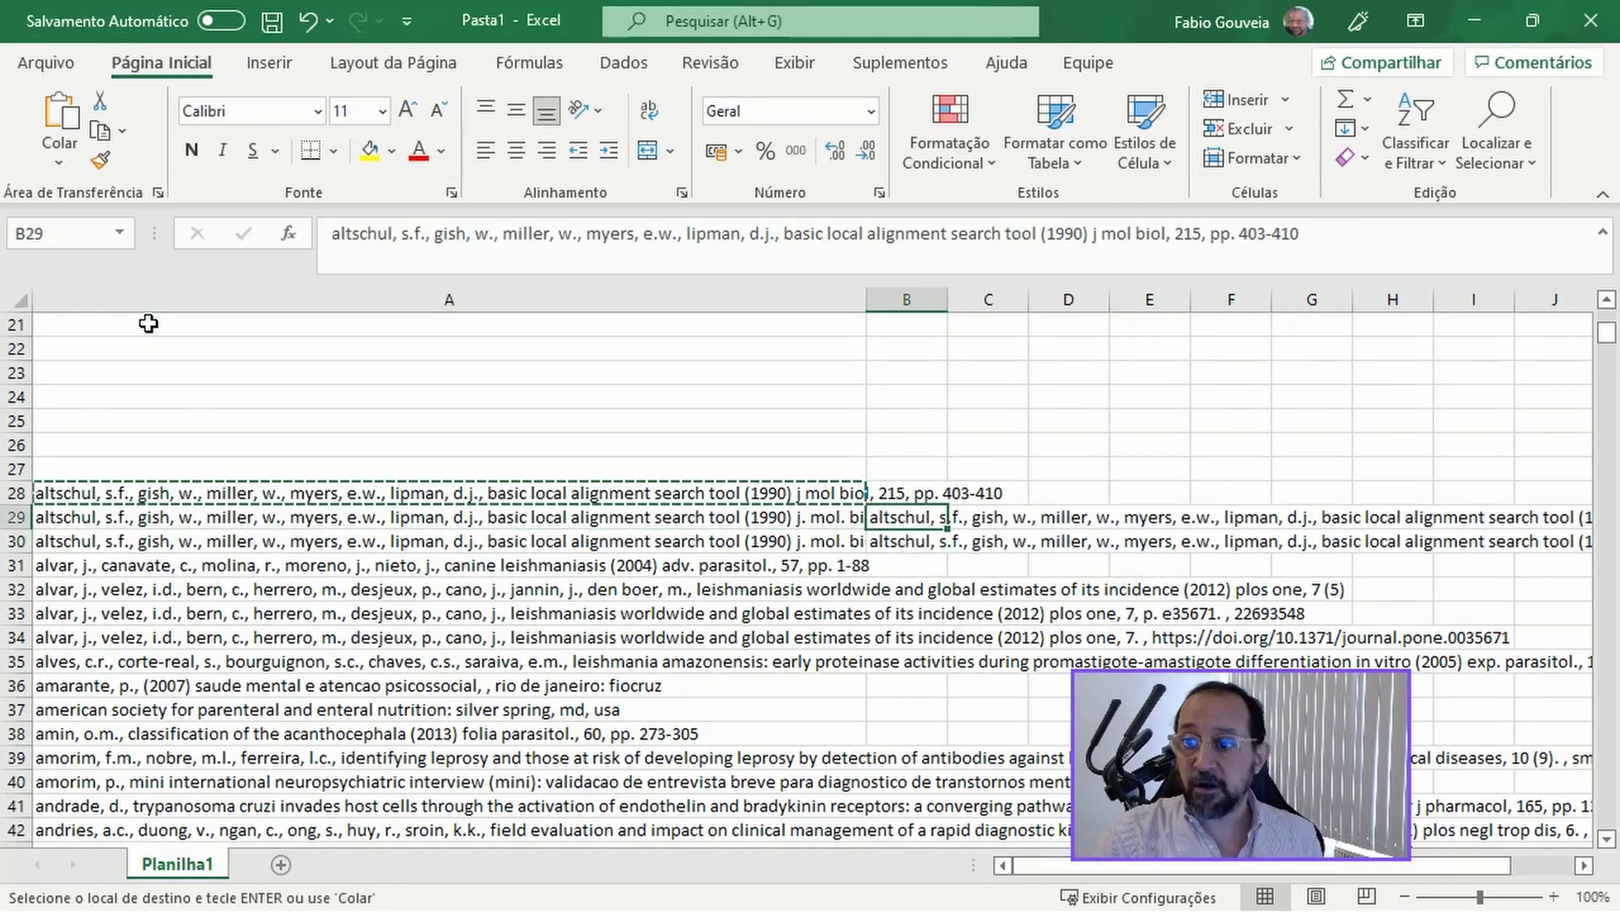
- Clear the copied source reference in A28 and the 2004 canine leishmaniasis reference in A31
key("Up")
key("Left")
key("Delete")
key("Down")
key("Down")
key("Down")
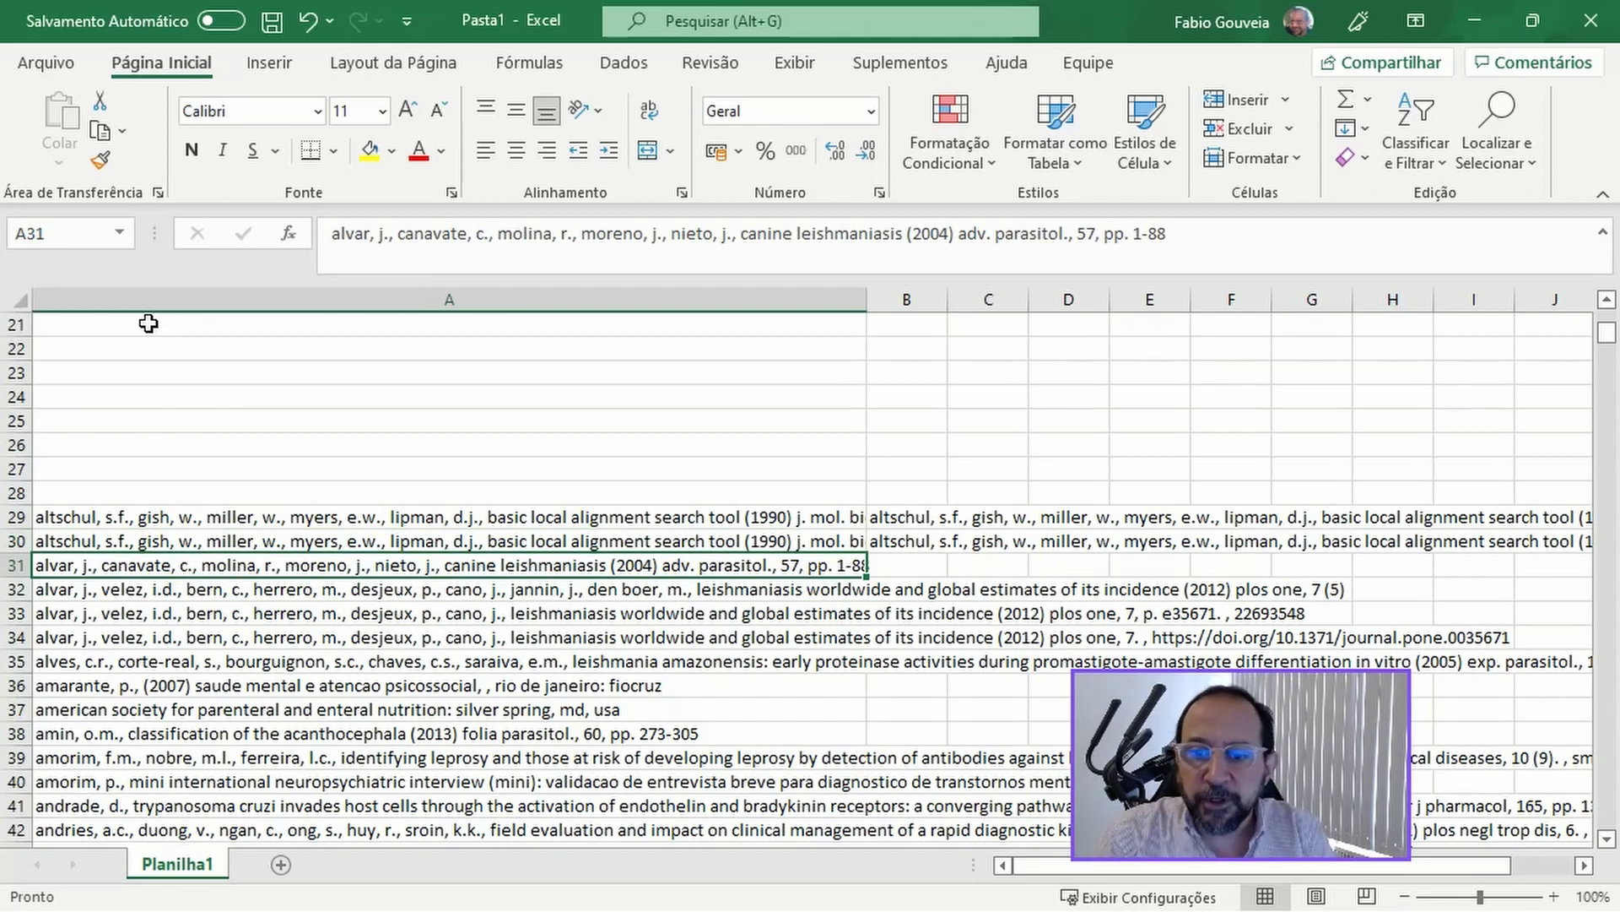
key("Delete")
key("Down")
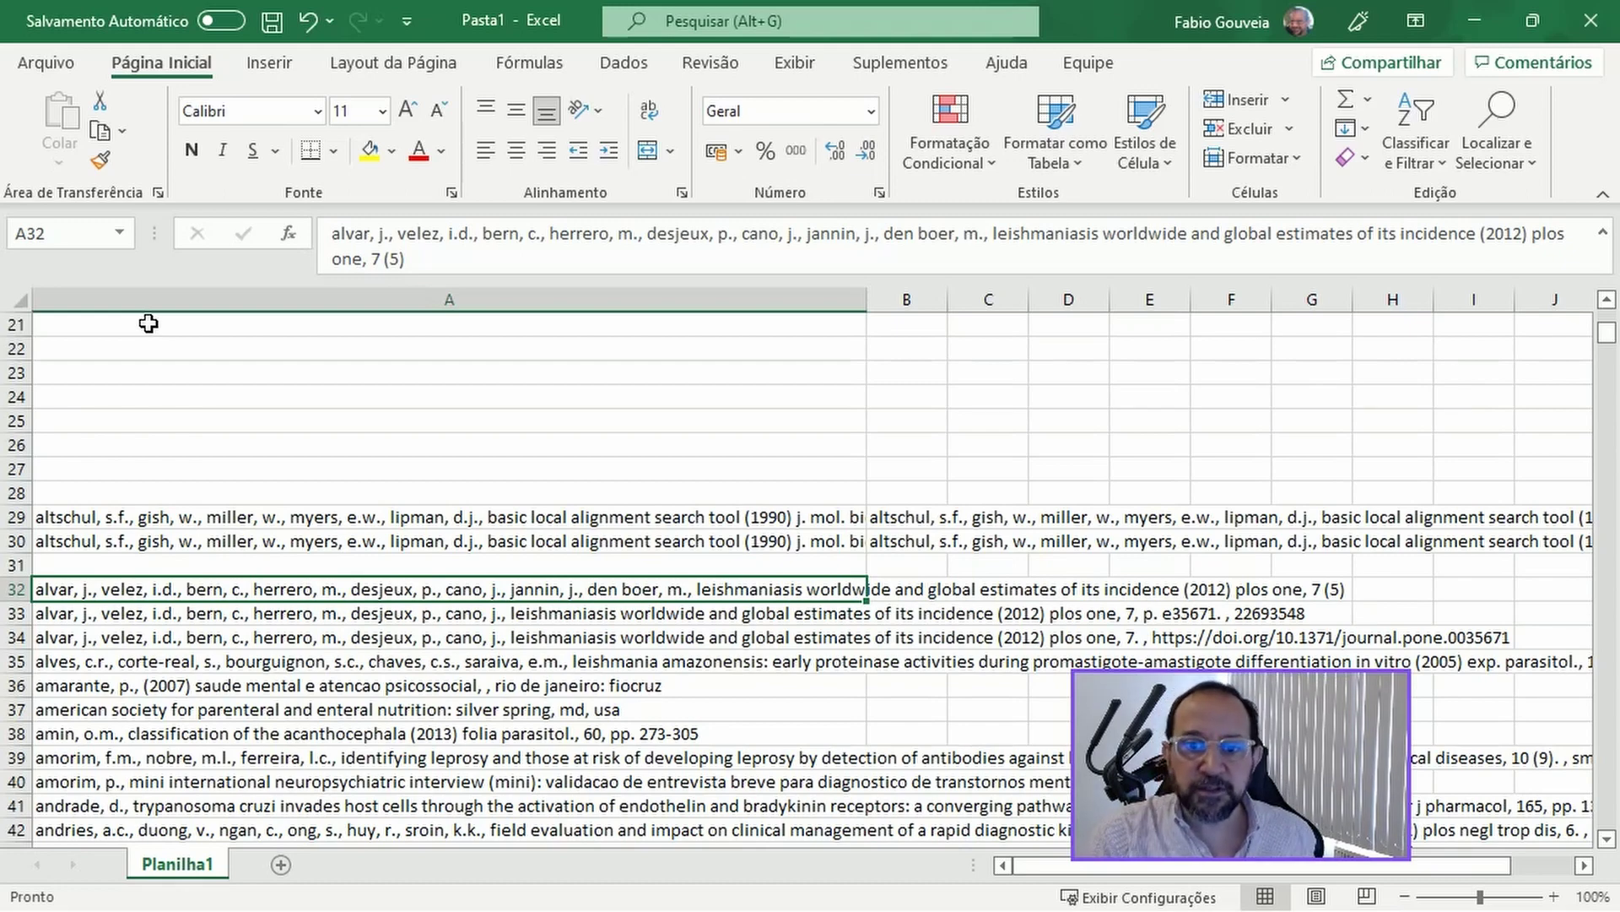
- Copy the 2012 leishmaniasis worldwide reference from A32 into the Replace by cells B33 and B34, and clear A32
key("ctrl+c")
key("Down")
key("Right")
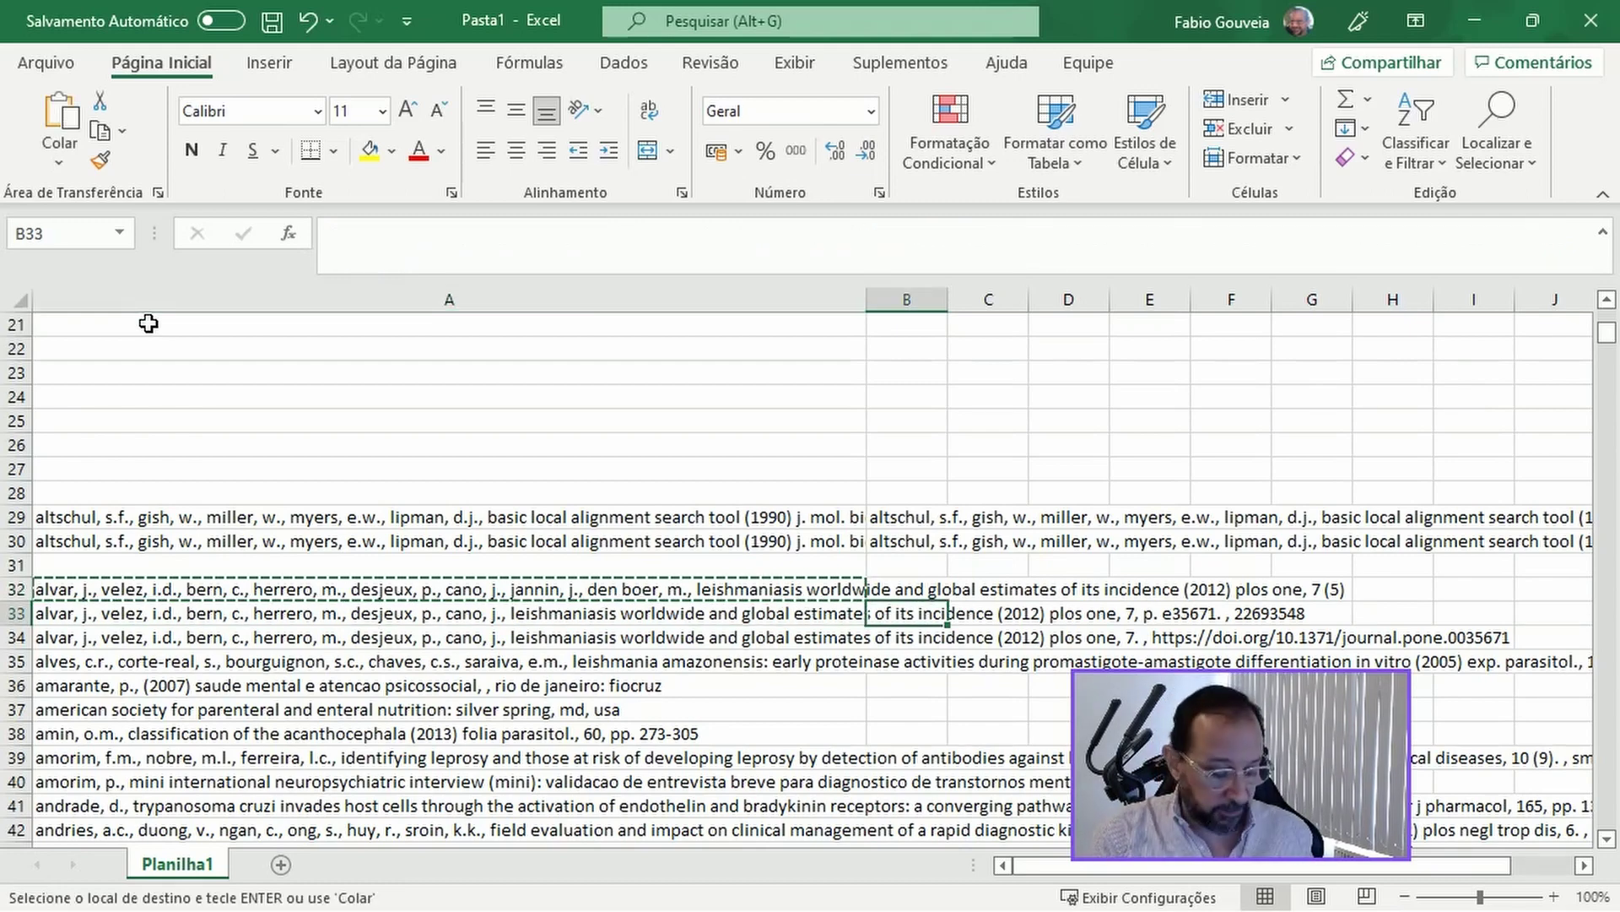
key("ctrl+v")
key("Down")
key("ctrl+v")
key("Up")
key("Up")
key("Left")
key("Delete")
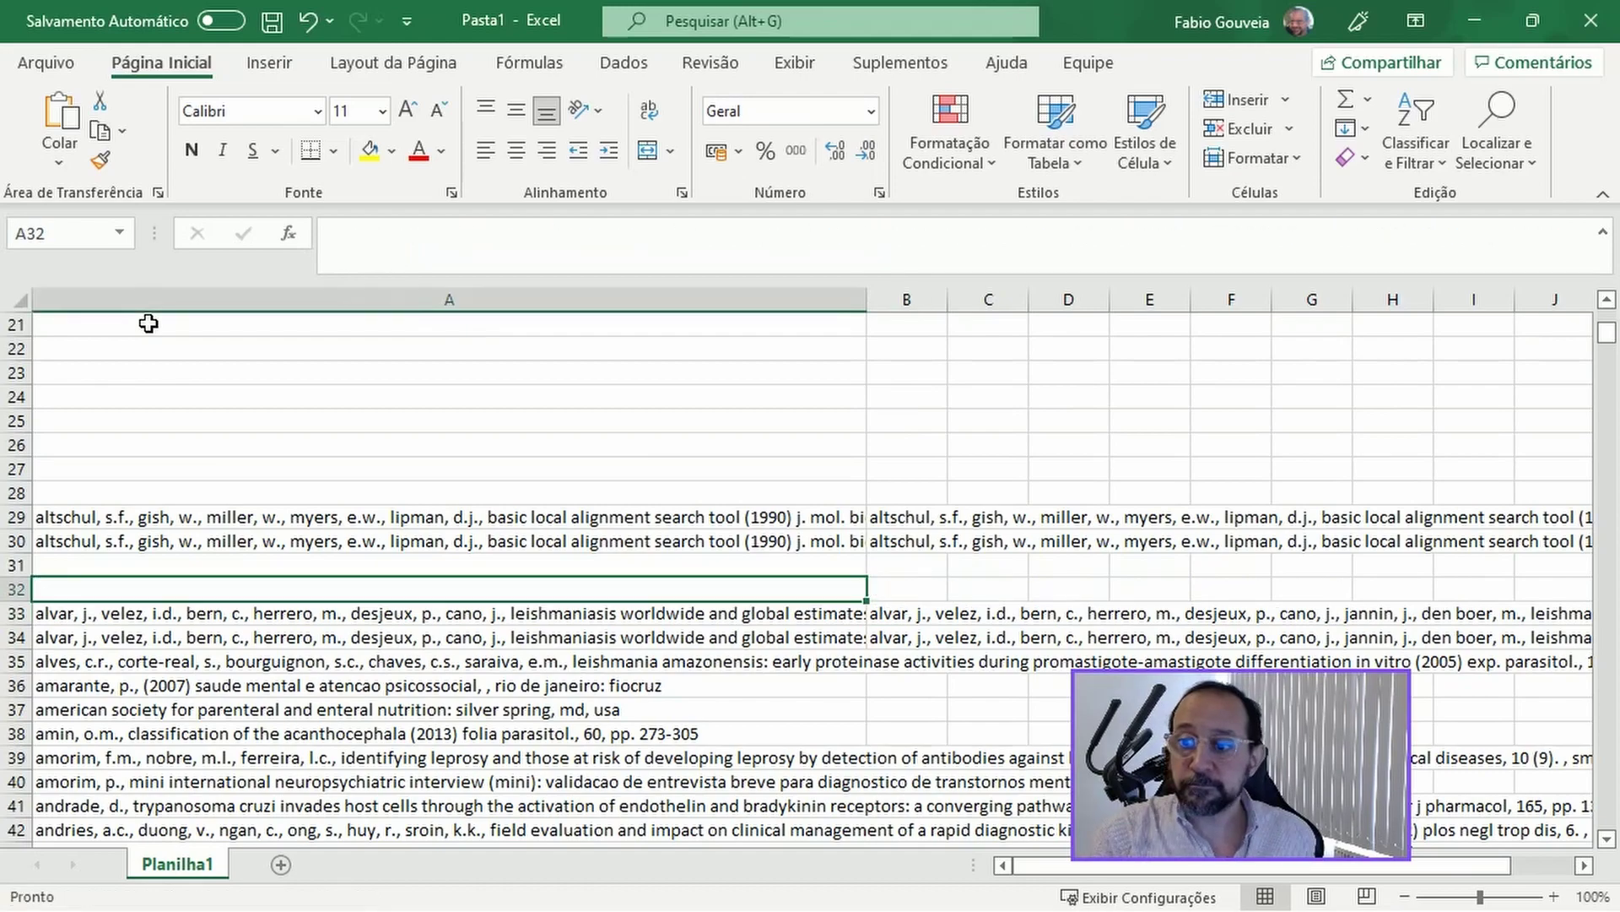
- Clear all remaining references from A35 to the end of the data
key("Down")
key("Down")
key("Down")
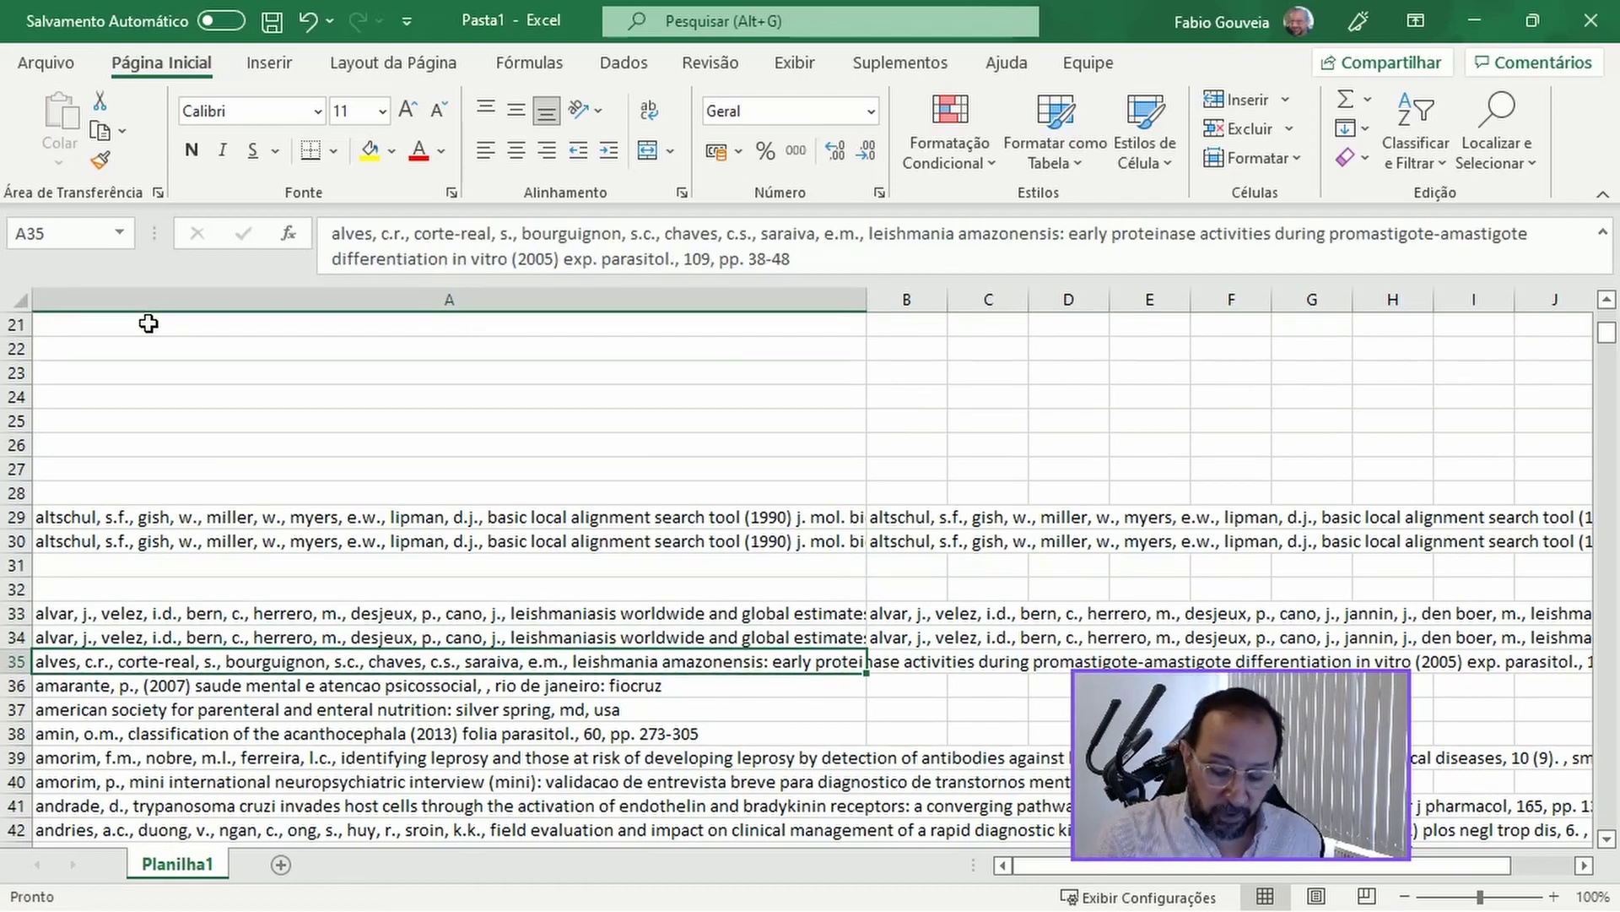
key("ctrl+shift+End")
key("Delete")
key("Up")
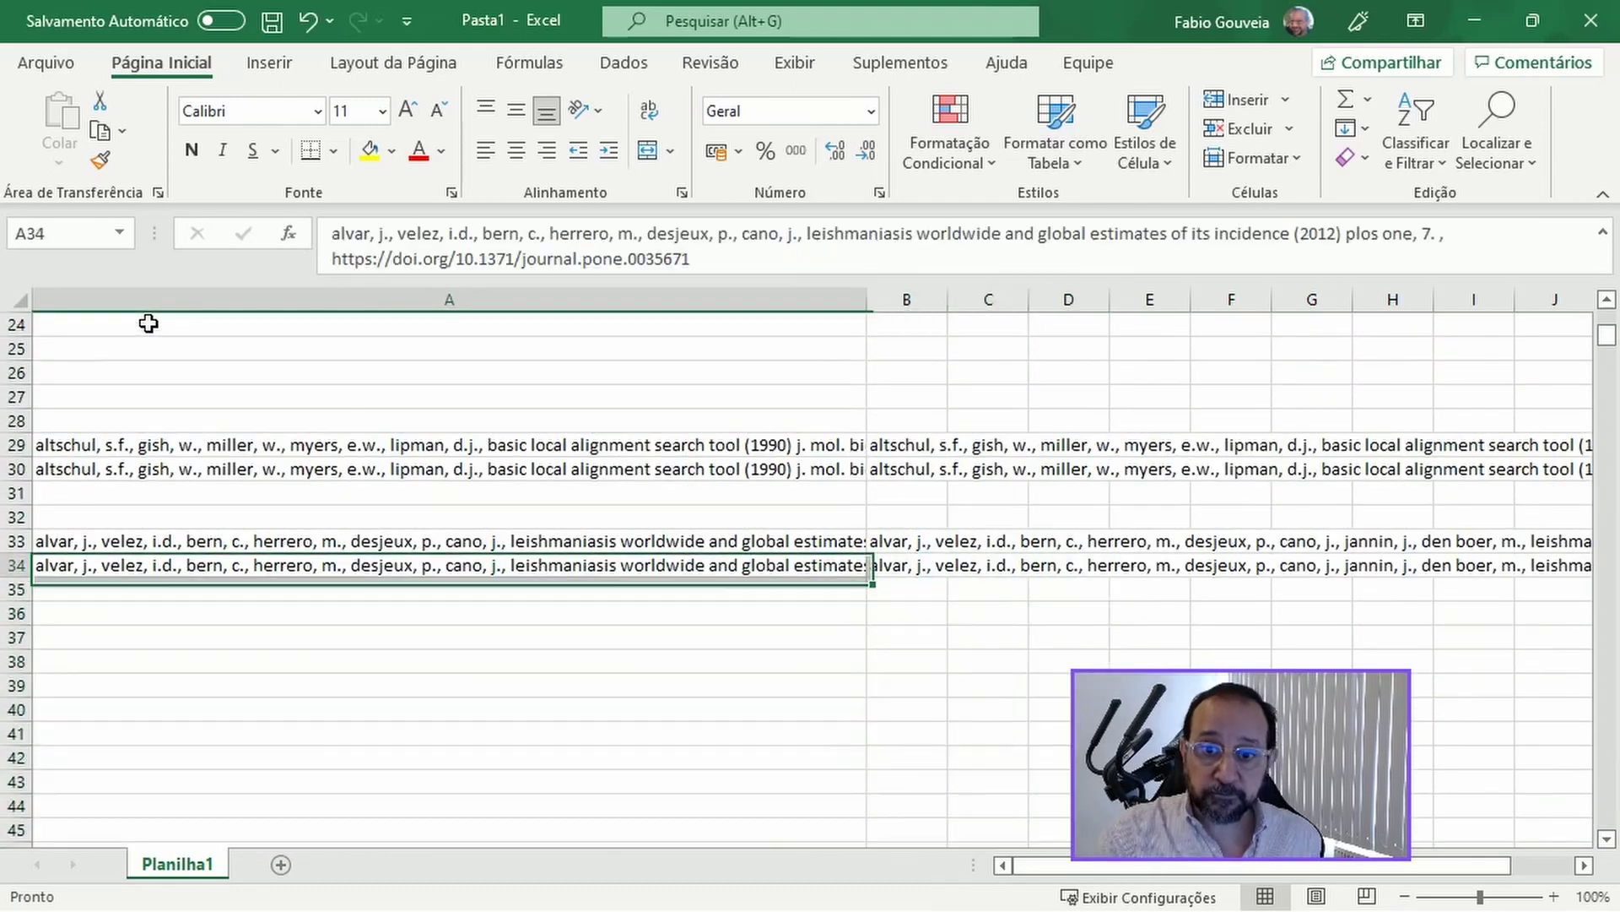
- Sort columns A and B by Label, treating the first row as headers
key("ctrl+Up")
key("ctrl+Up")
key("ctrl+Up")
key("ctrl+Up")
key("ctrl+Up")
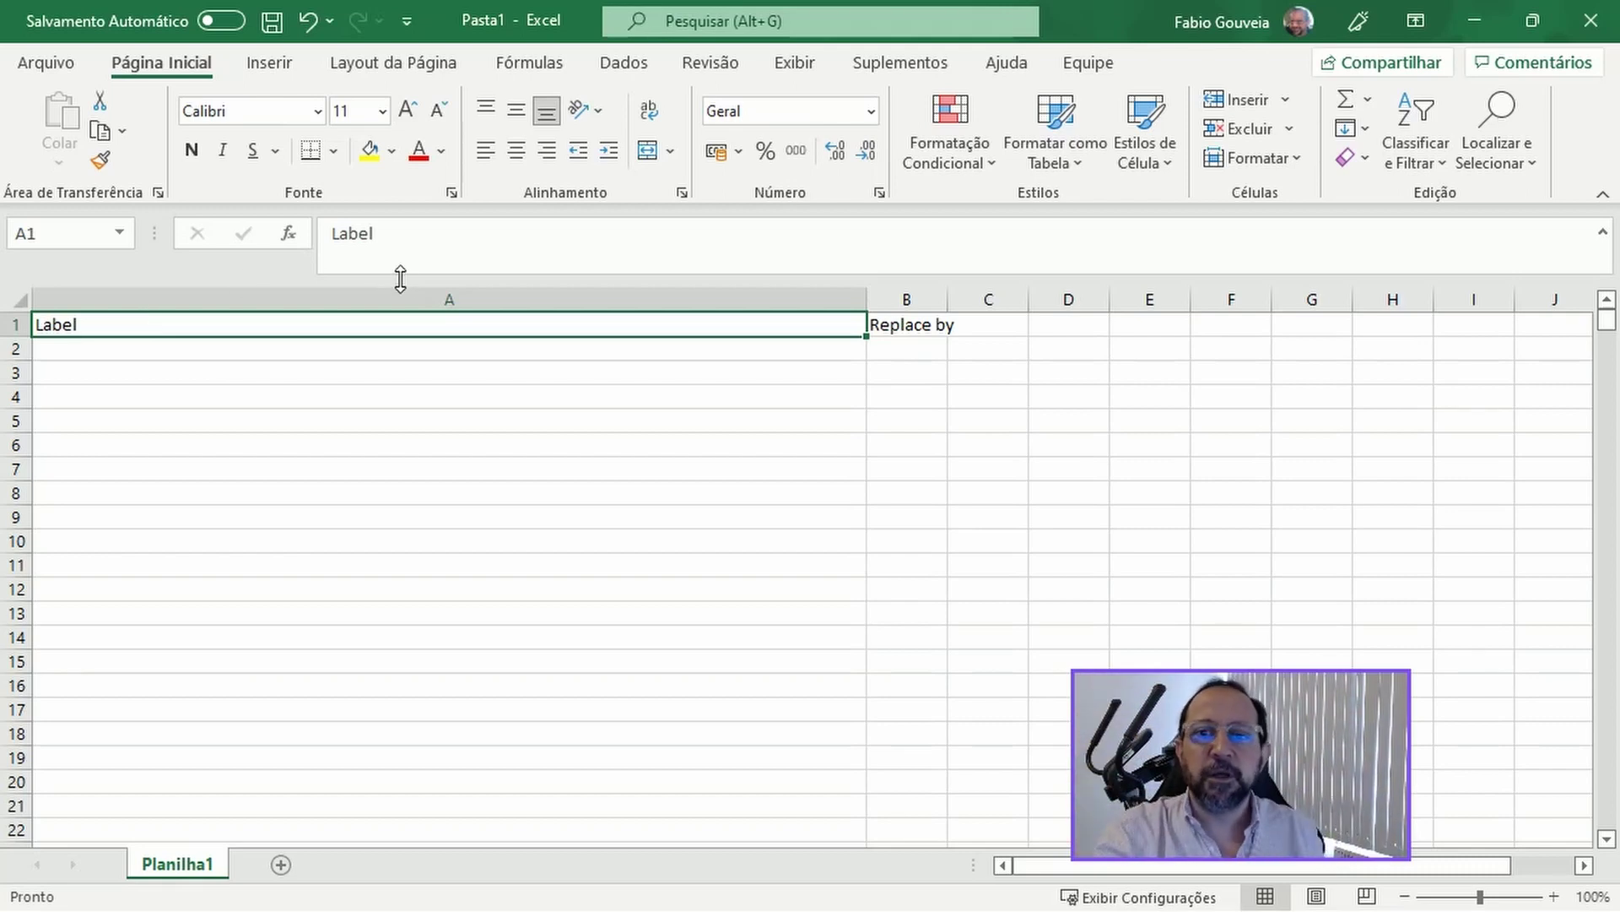
left_click(441, 301)
left_click(913, 298, "shift")
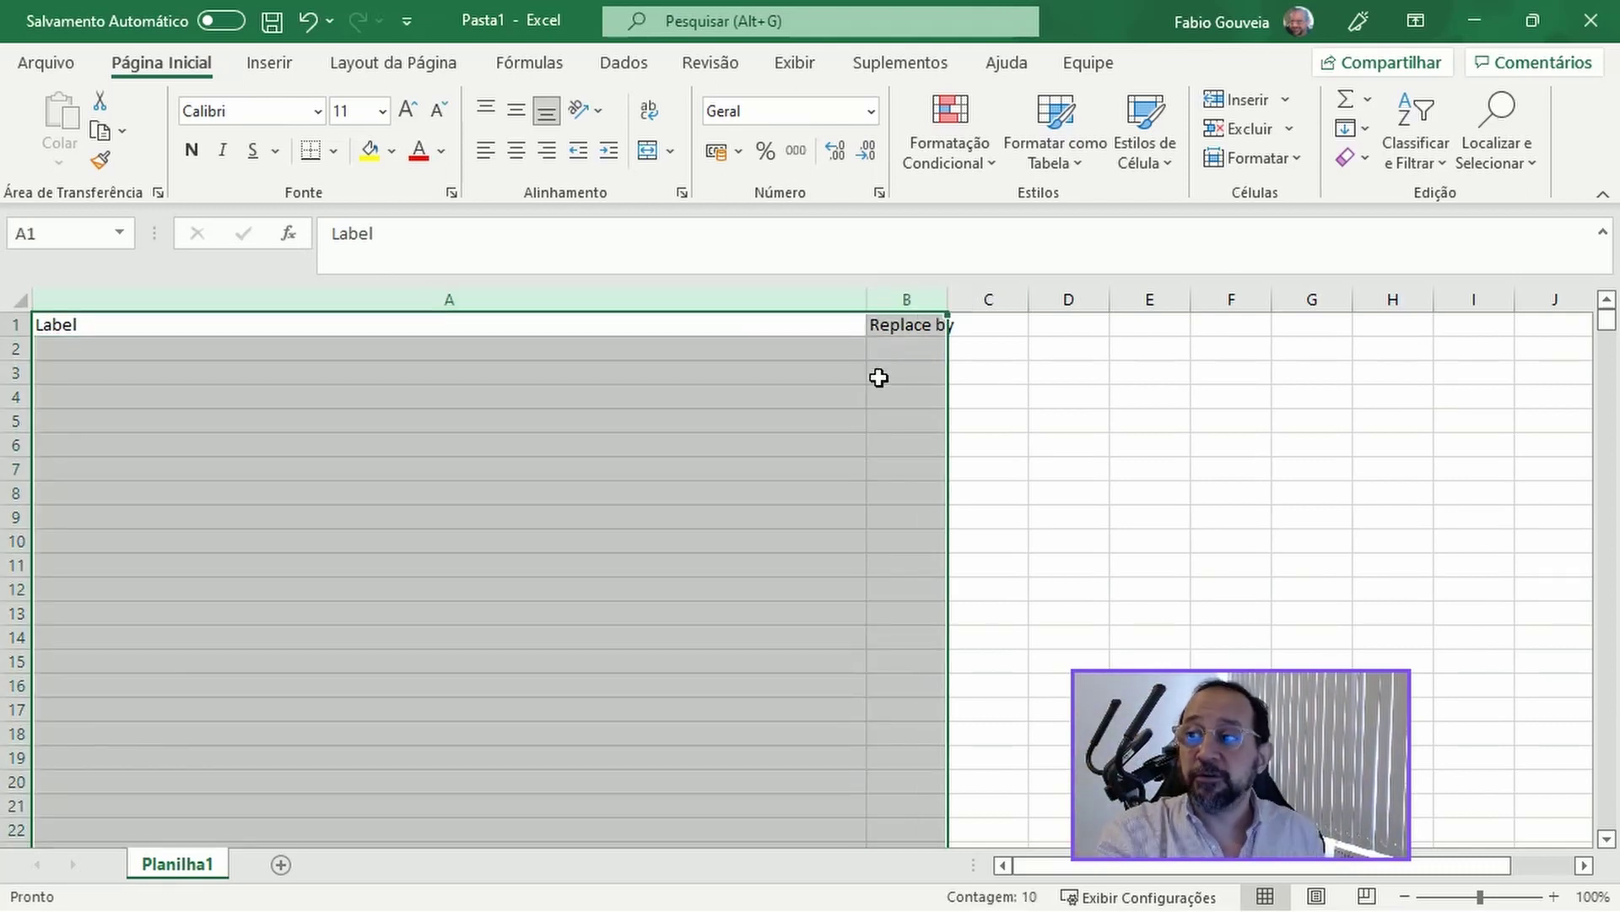
left_click(1418, 152)
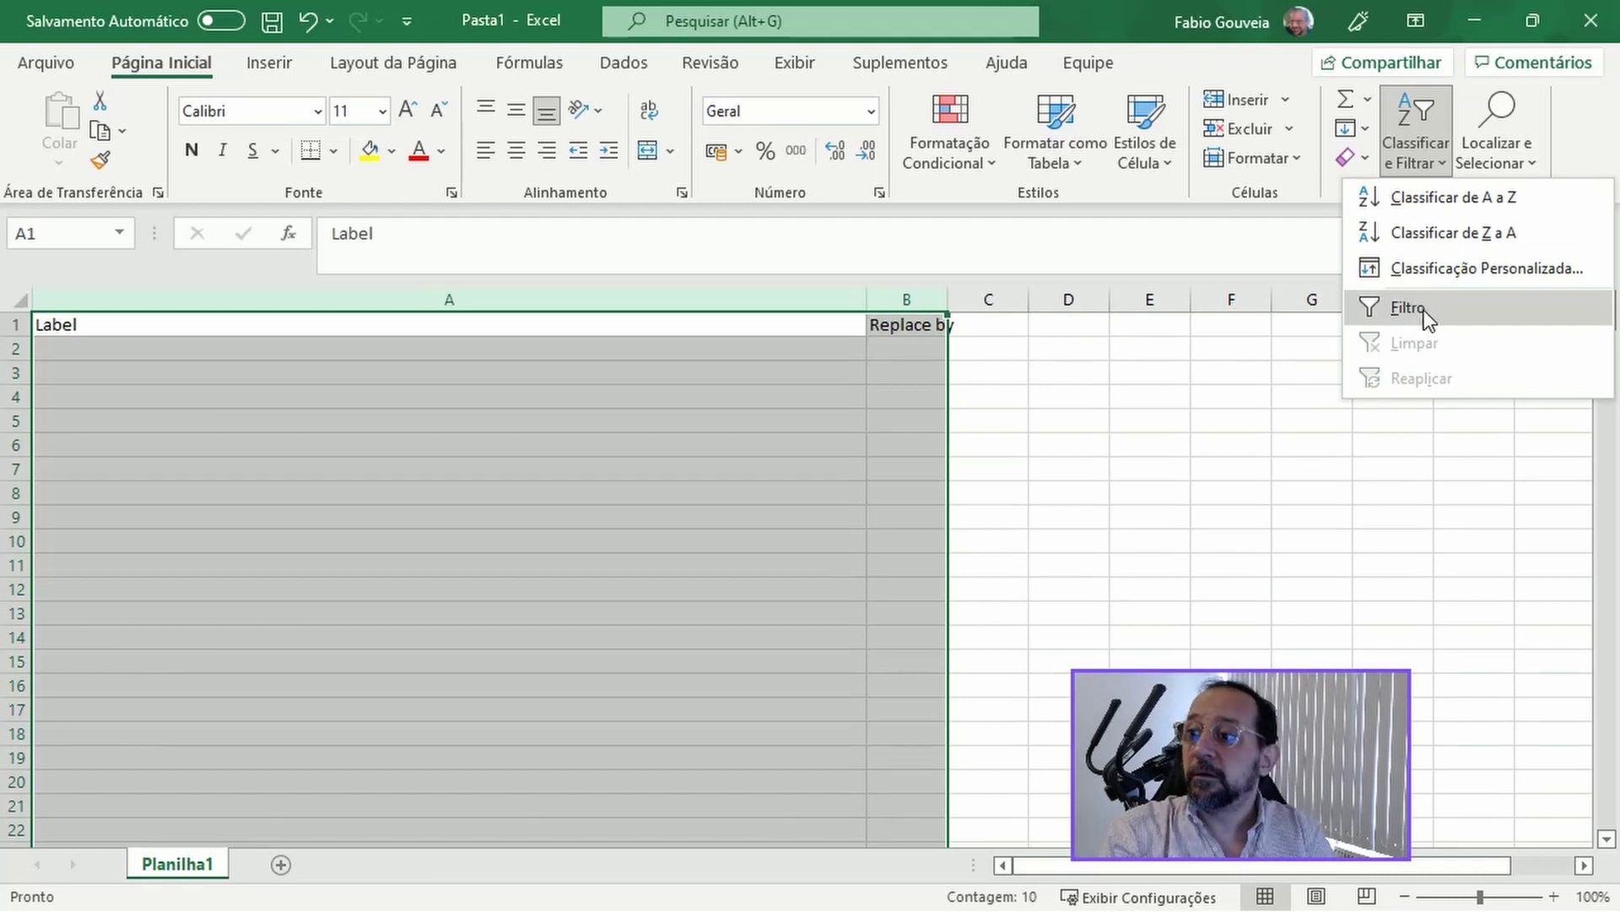
left_click(1435, 270)
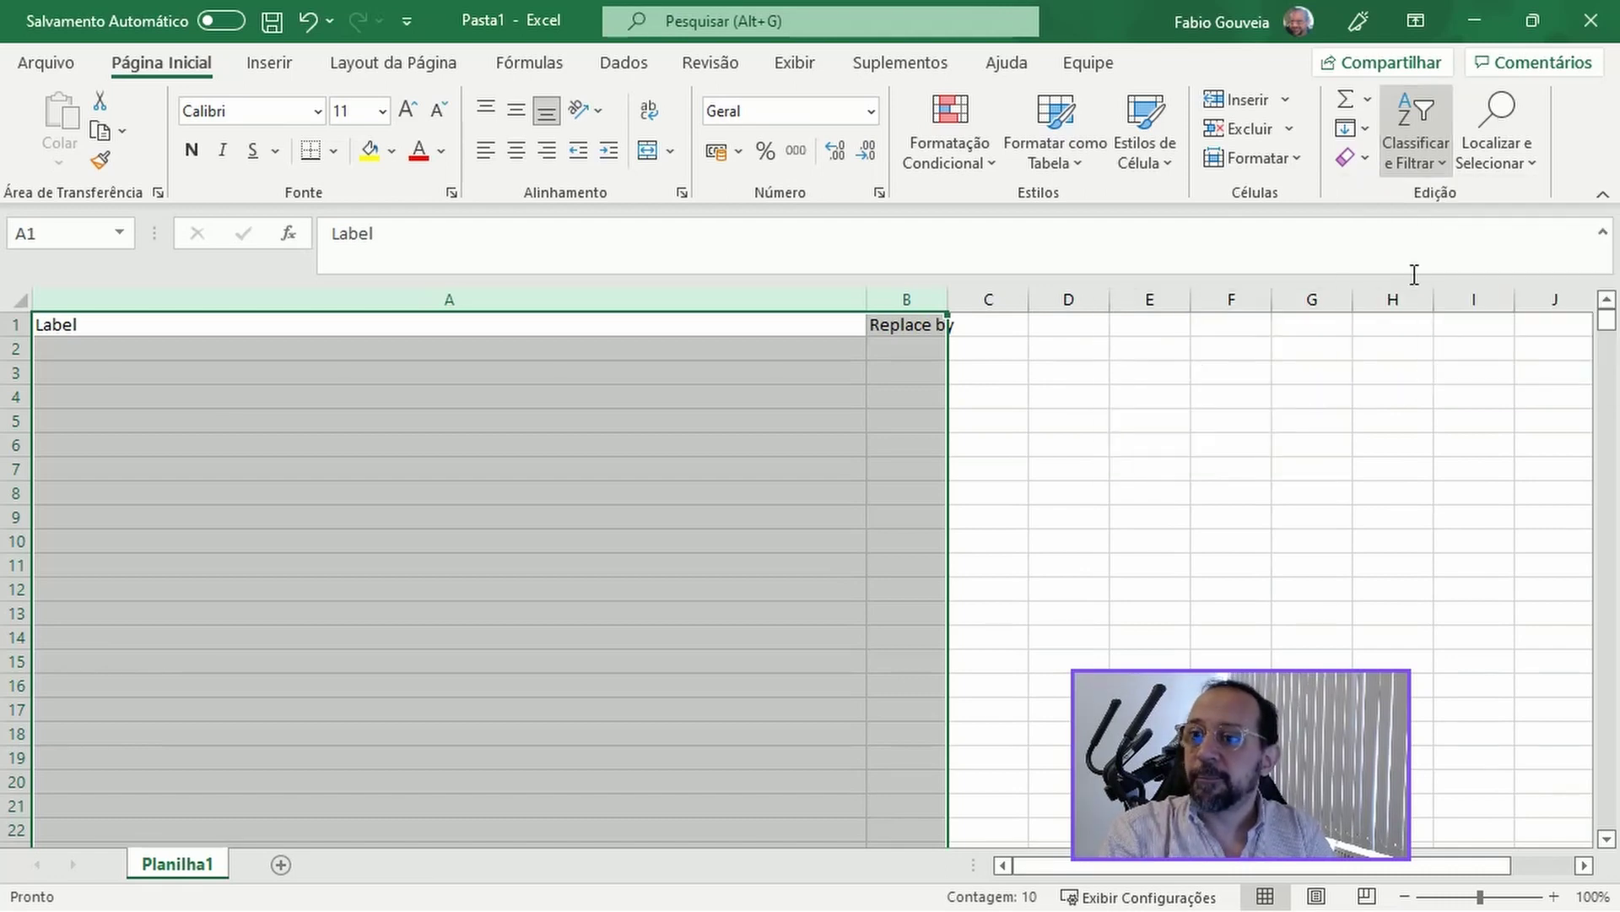
left_click(1055, 689)
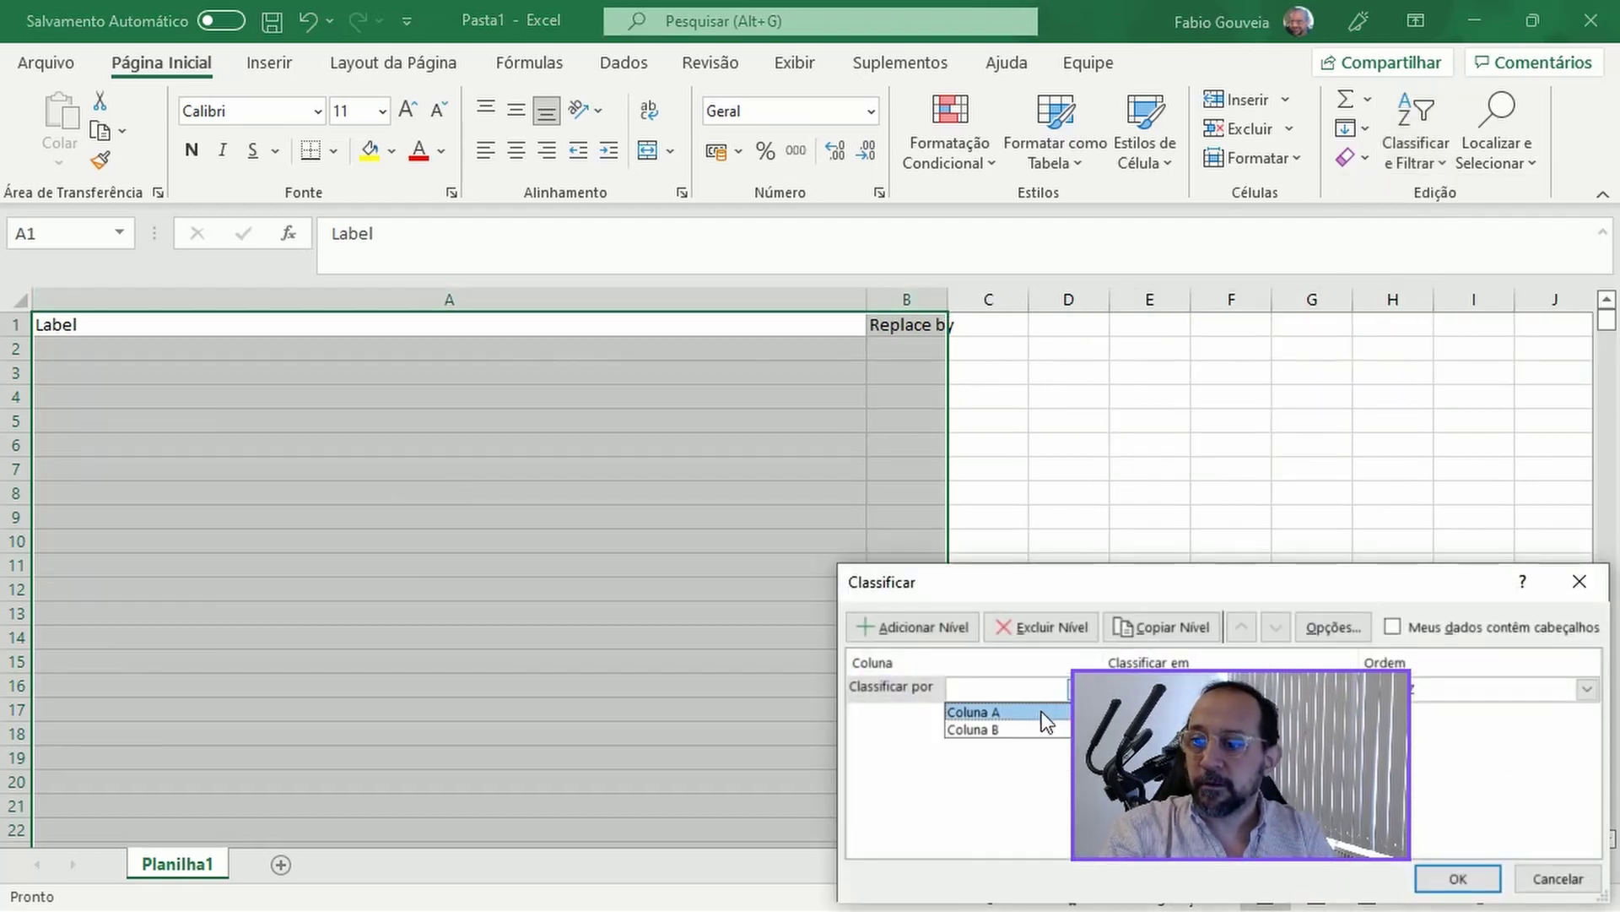
left_click(1392, 627)
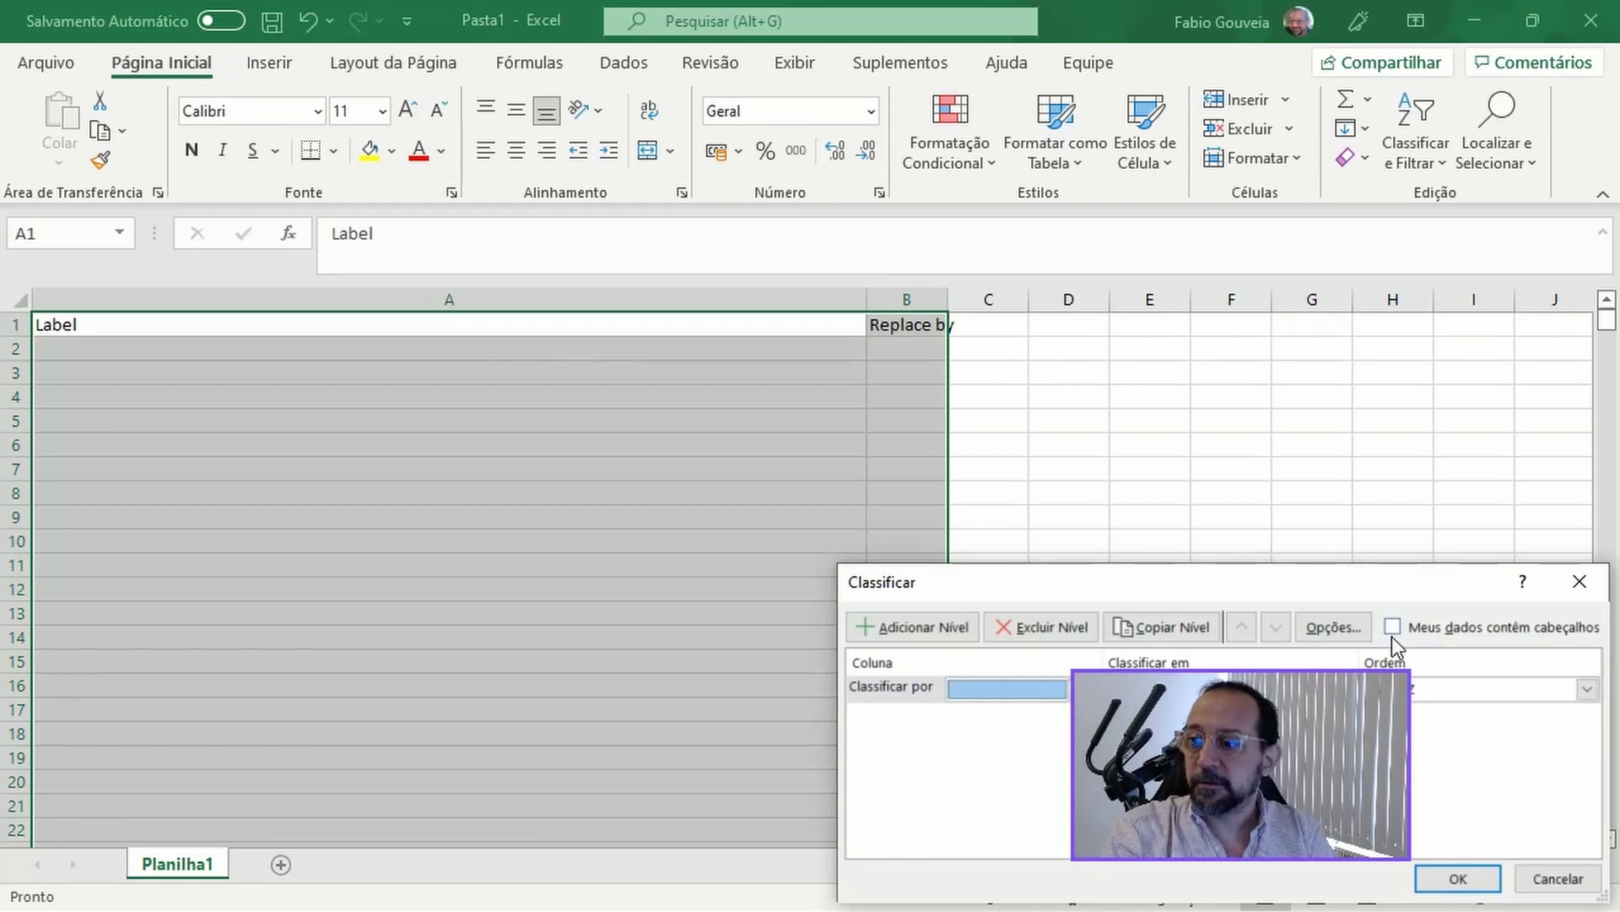
left_click(1393, 626)
left_click(1055, 689)
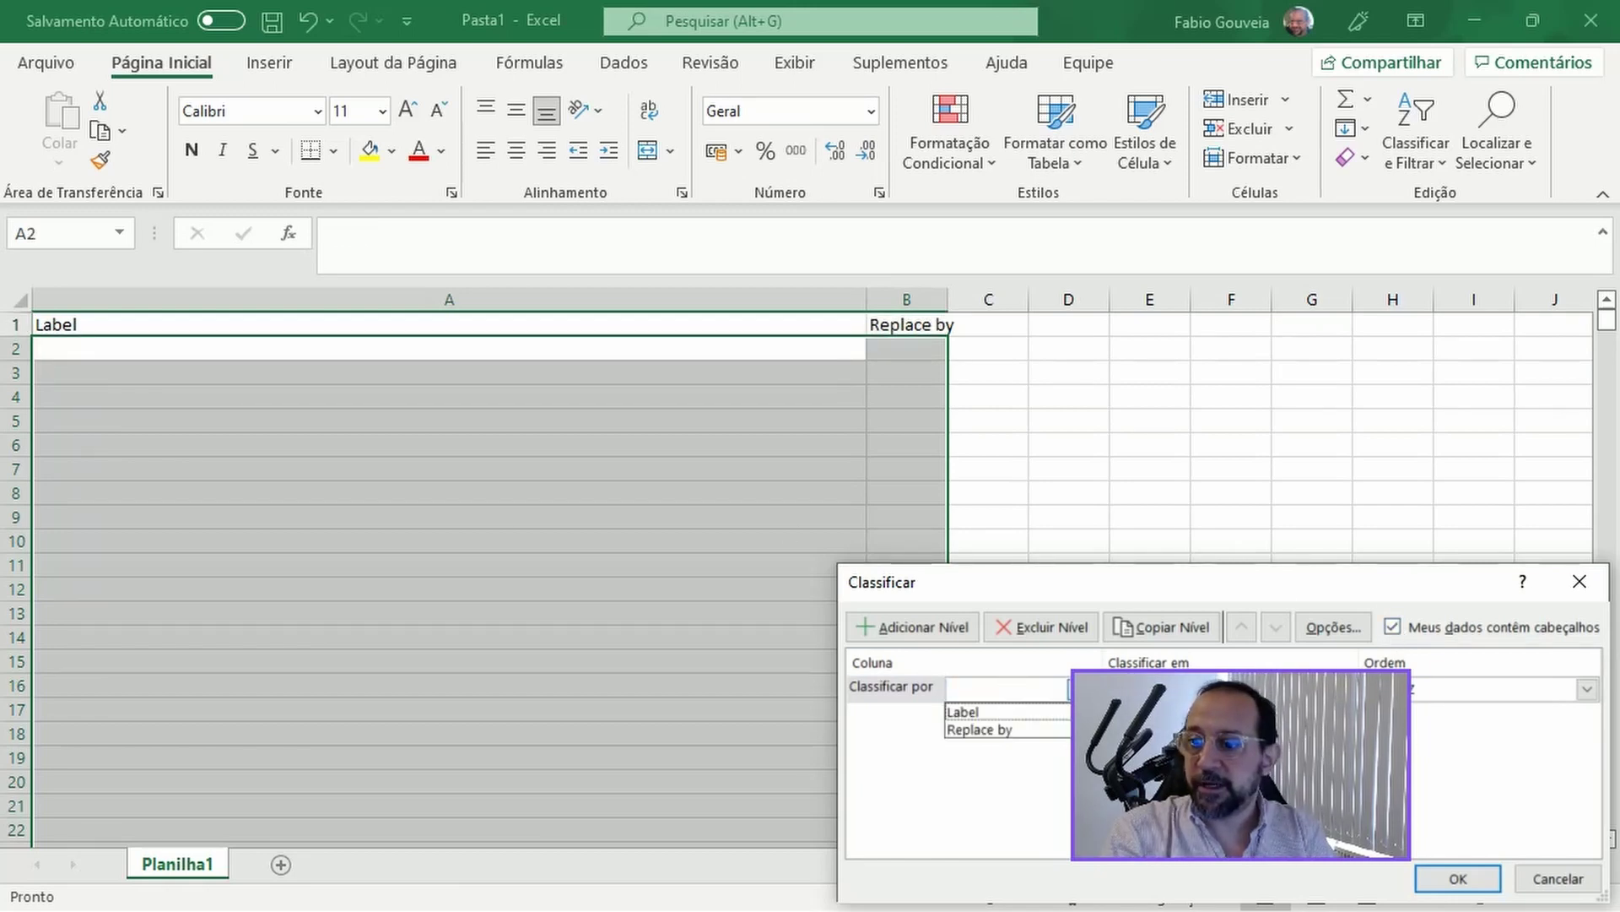
left_click(1043, 714)
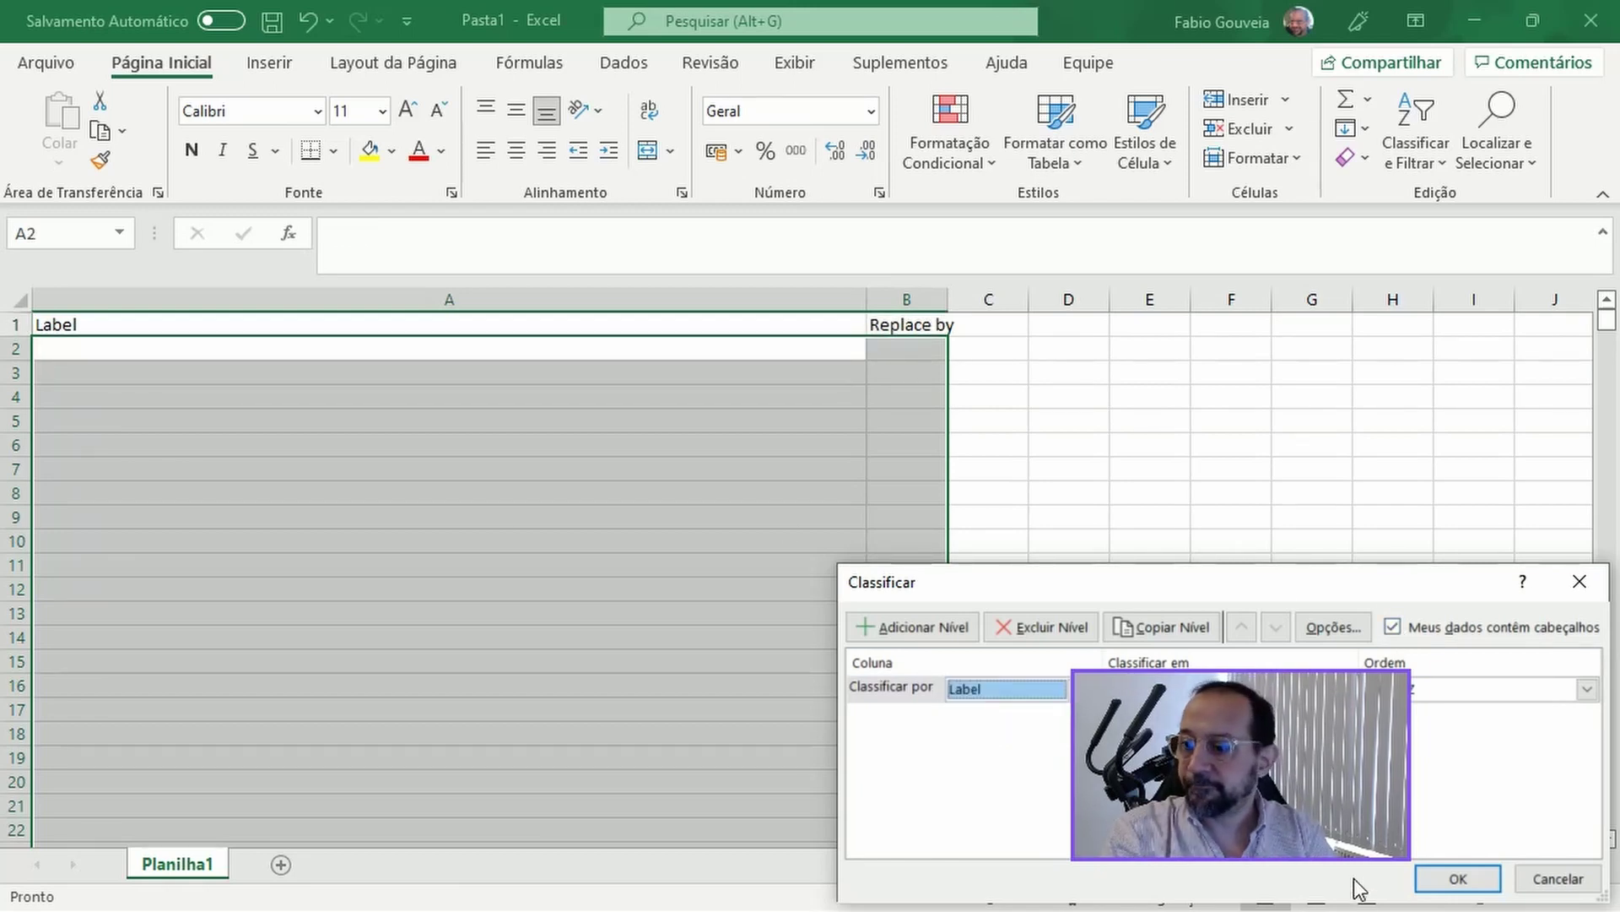
left_click(1457, 880)
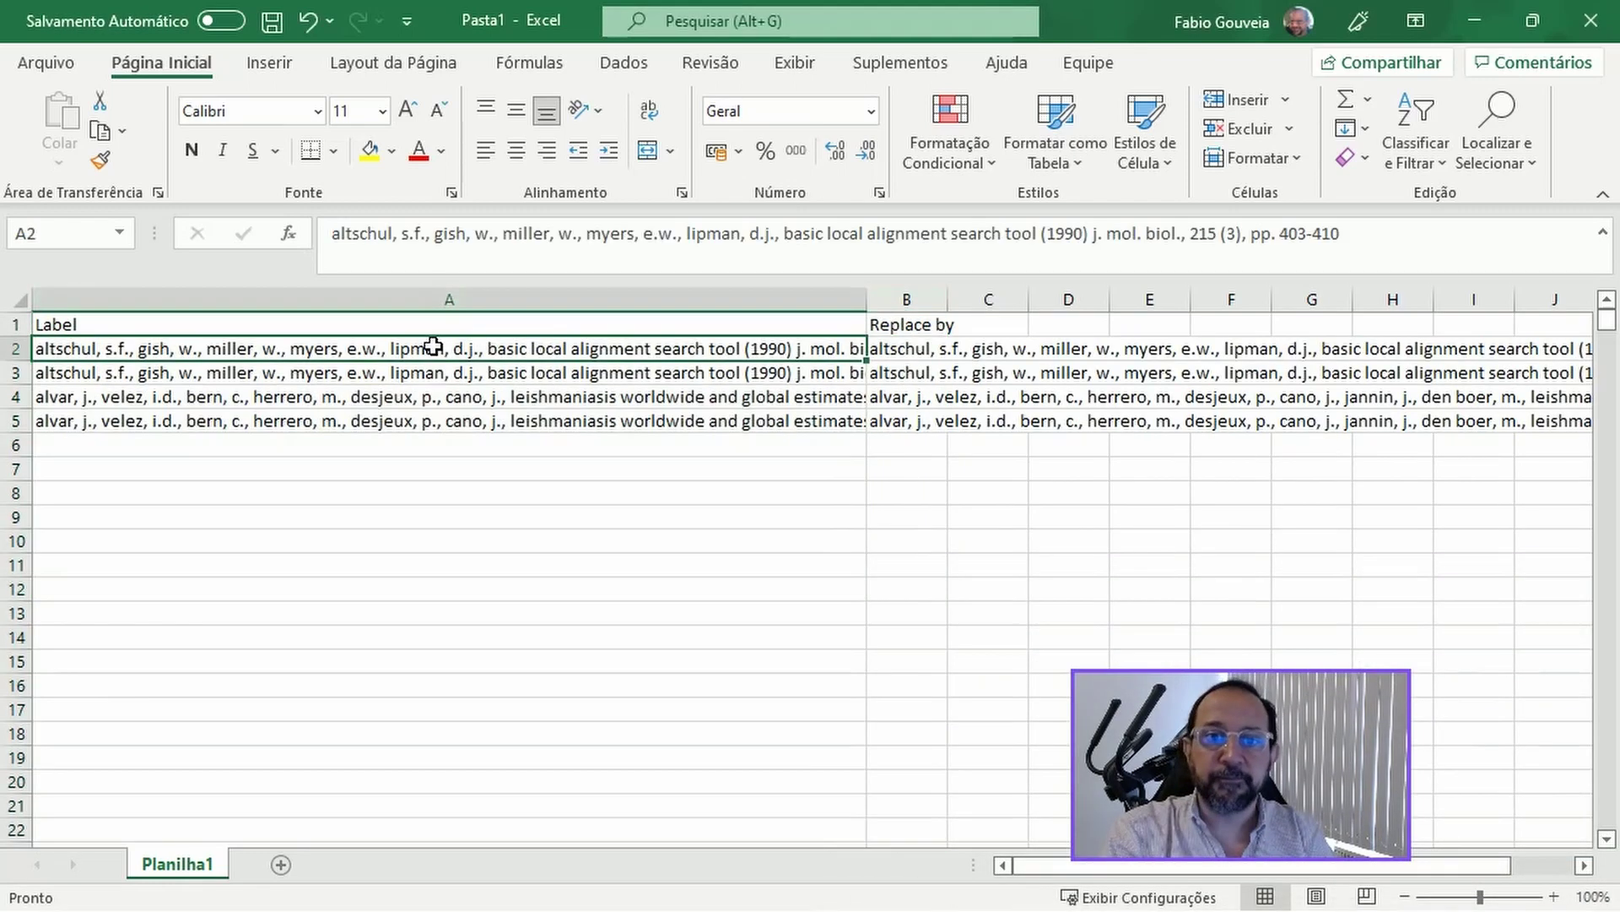
- Replace the entire contents of thesaurus.txt in Notepad++ with the table copied from A1:B5, and save the file
left_click(156, 317)
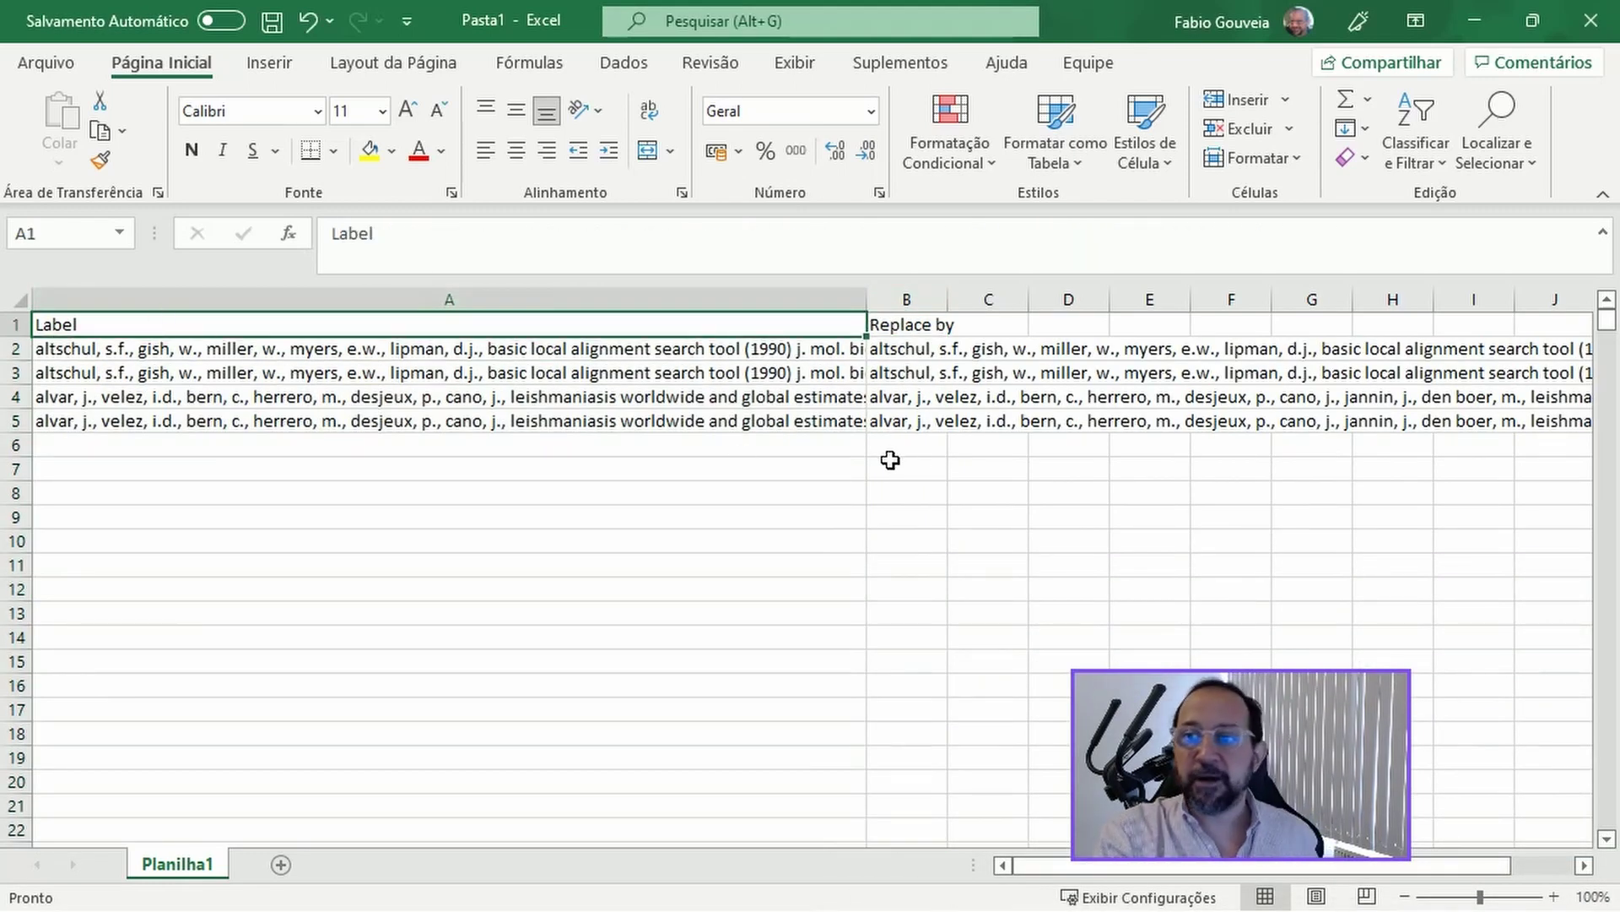
left_click(915, 426, "shift")
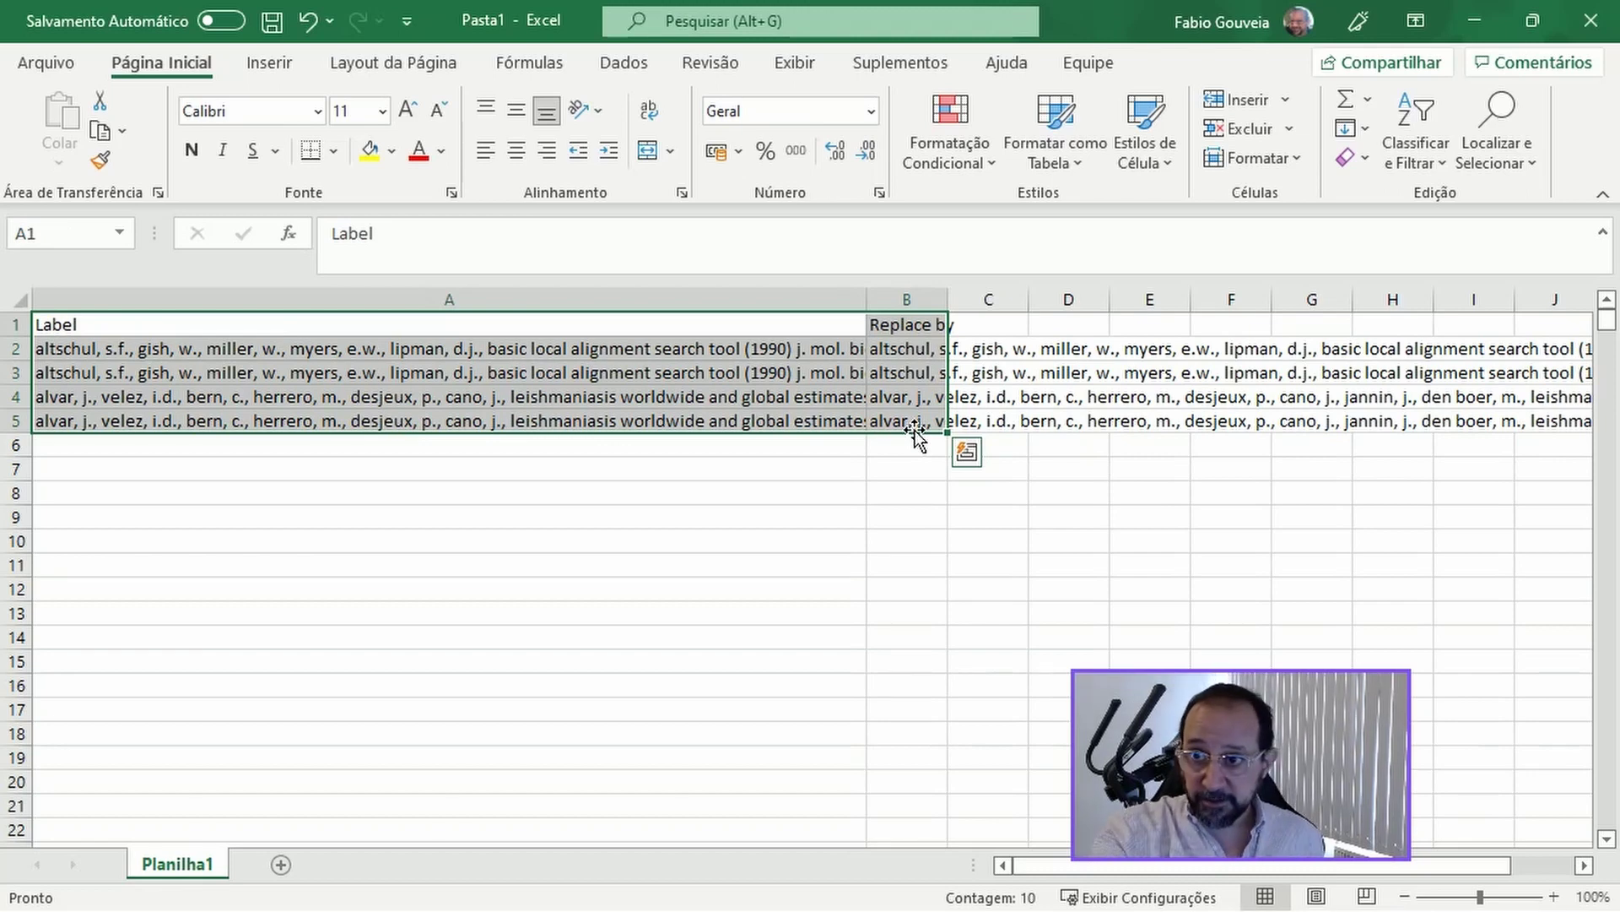
key("ctrl+c")
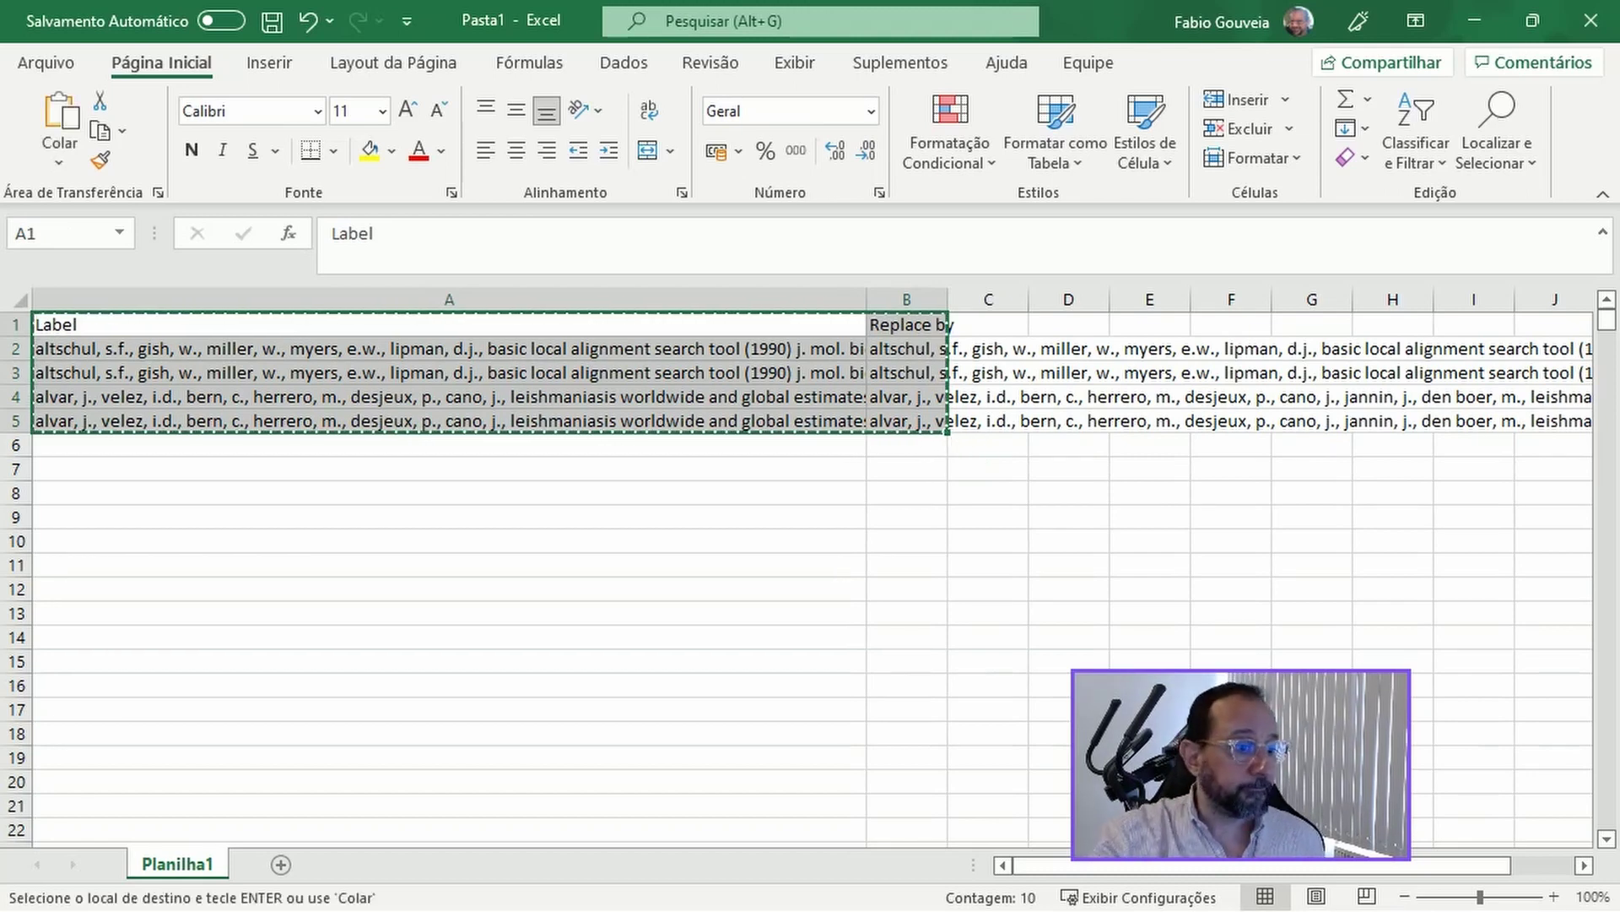
key("alt+Tab")
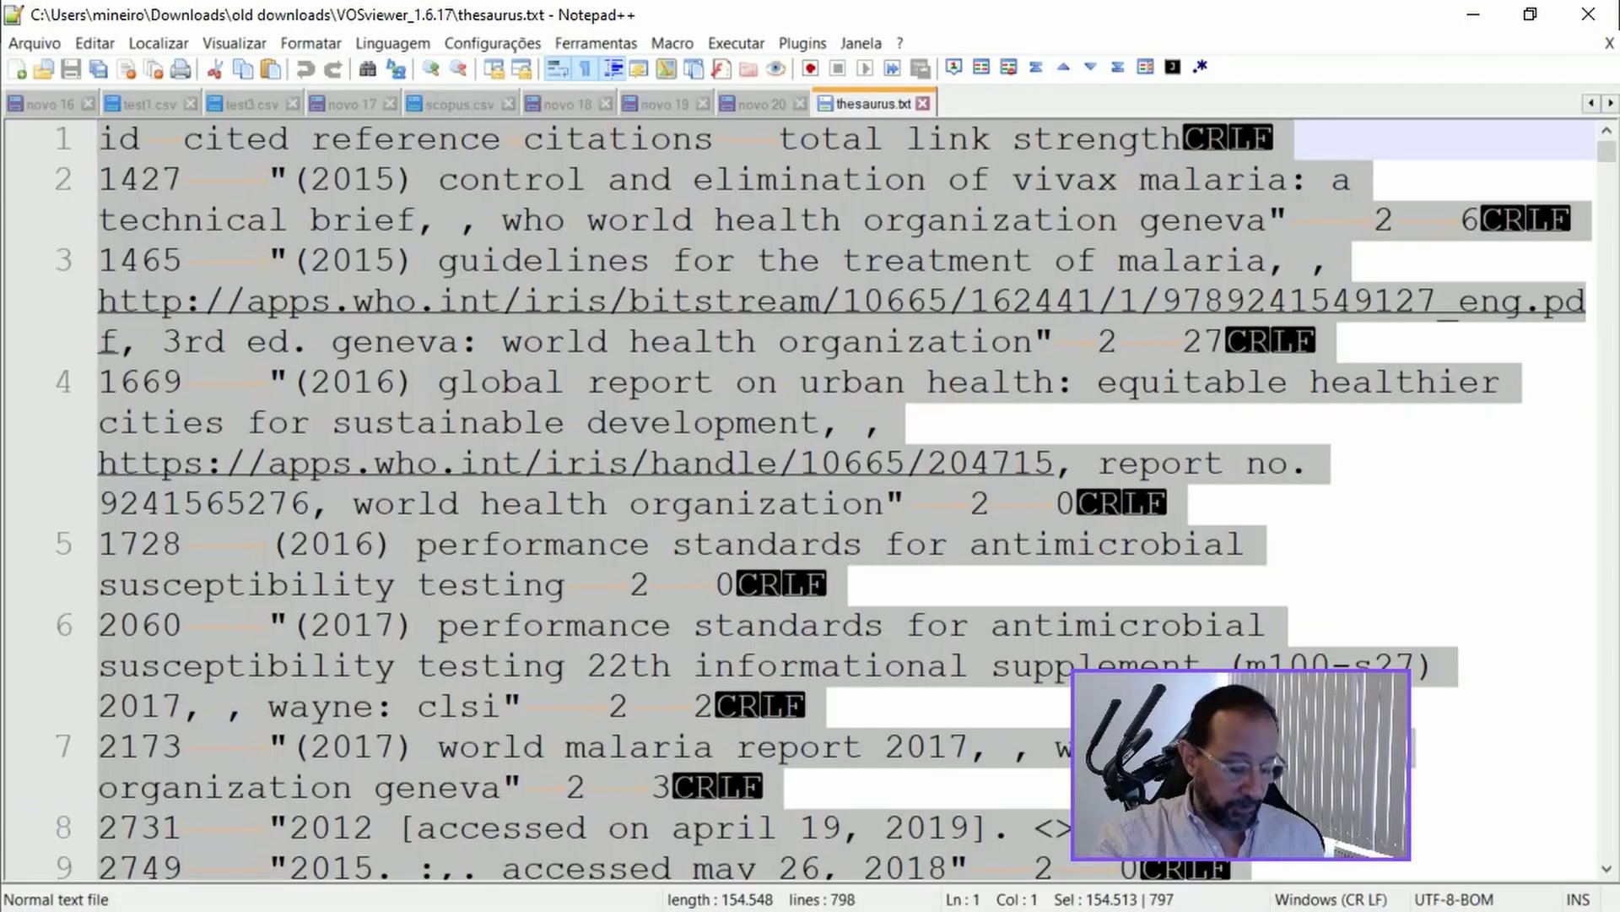
key("ctrl+a")
key("ctrl+v")
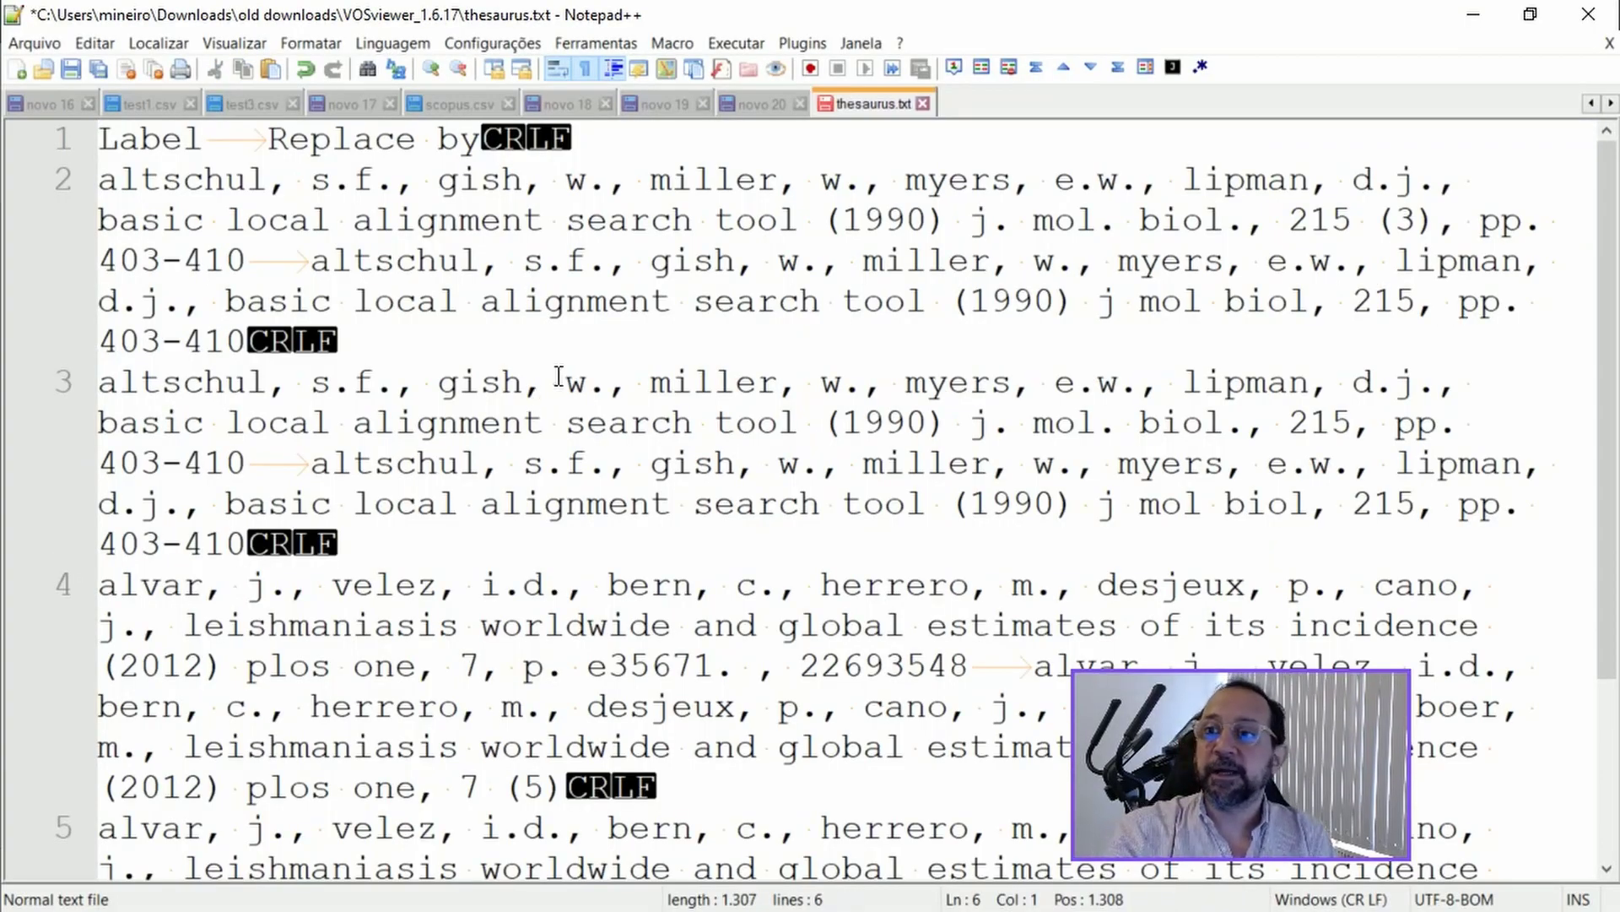
left_click(68, 67)
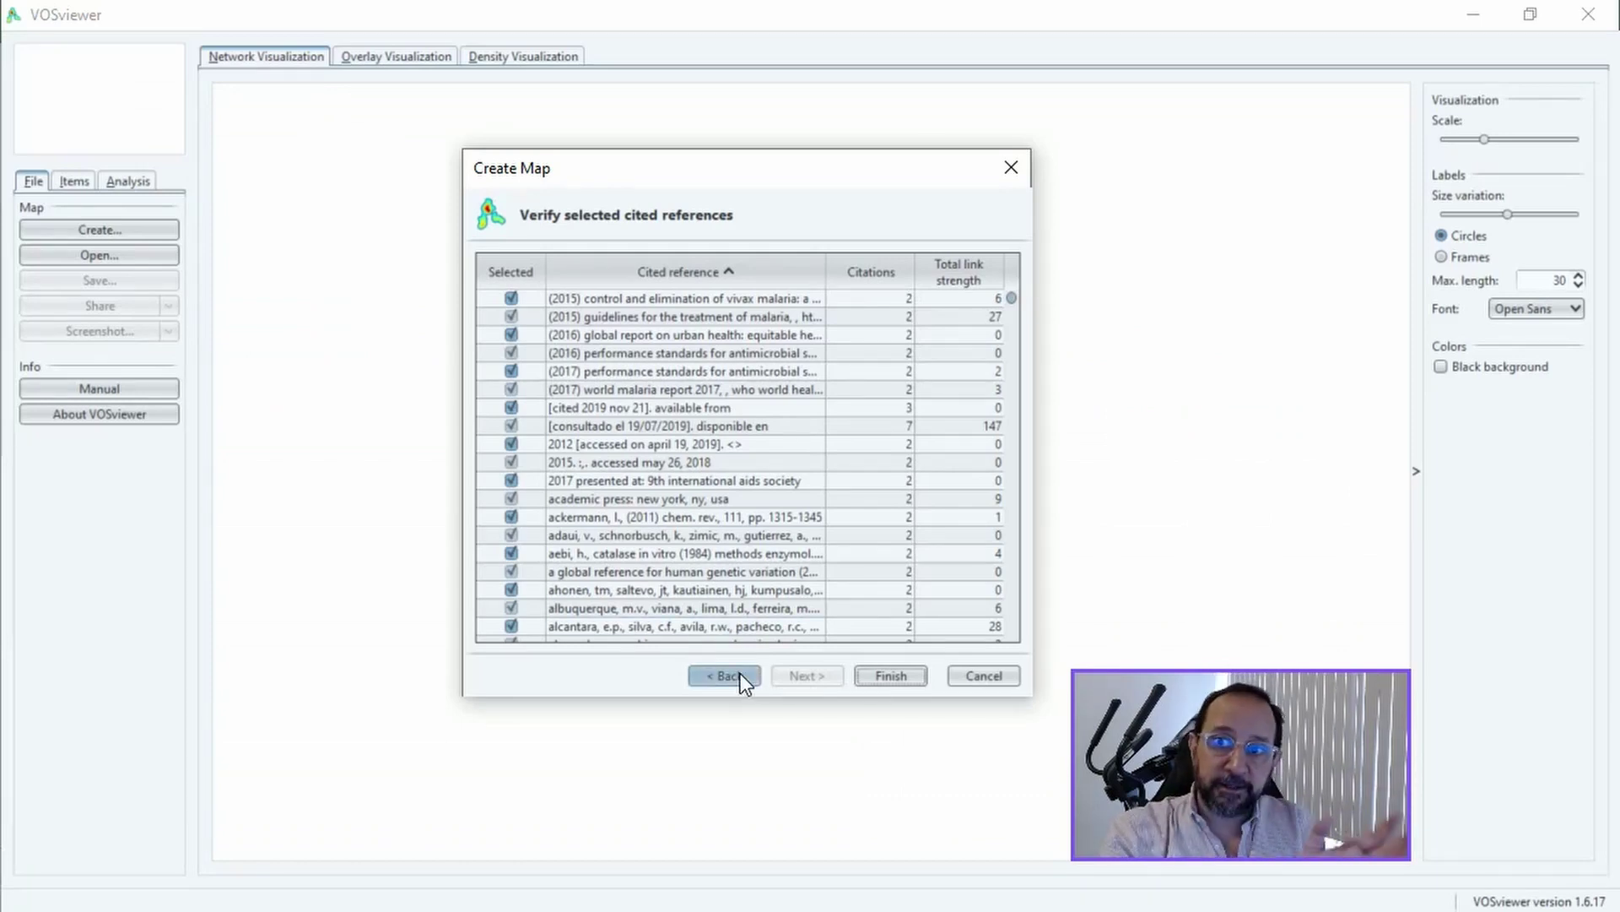
- Return to the analysis type settings of the map wizard and load thesaurus.txt as the VOSviewer thesaurus file
left_click(732, 675)
left_click(732, 675)
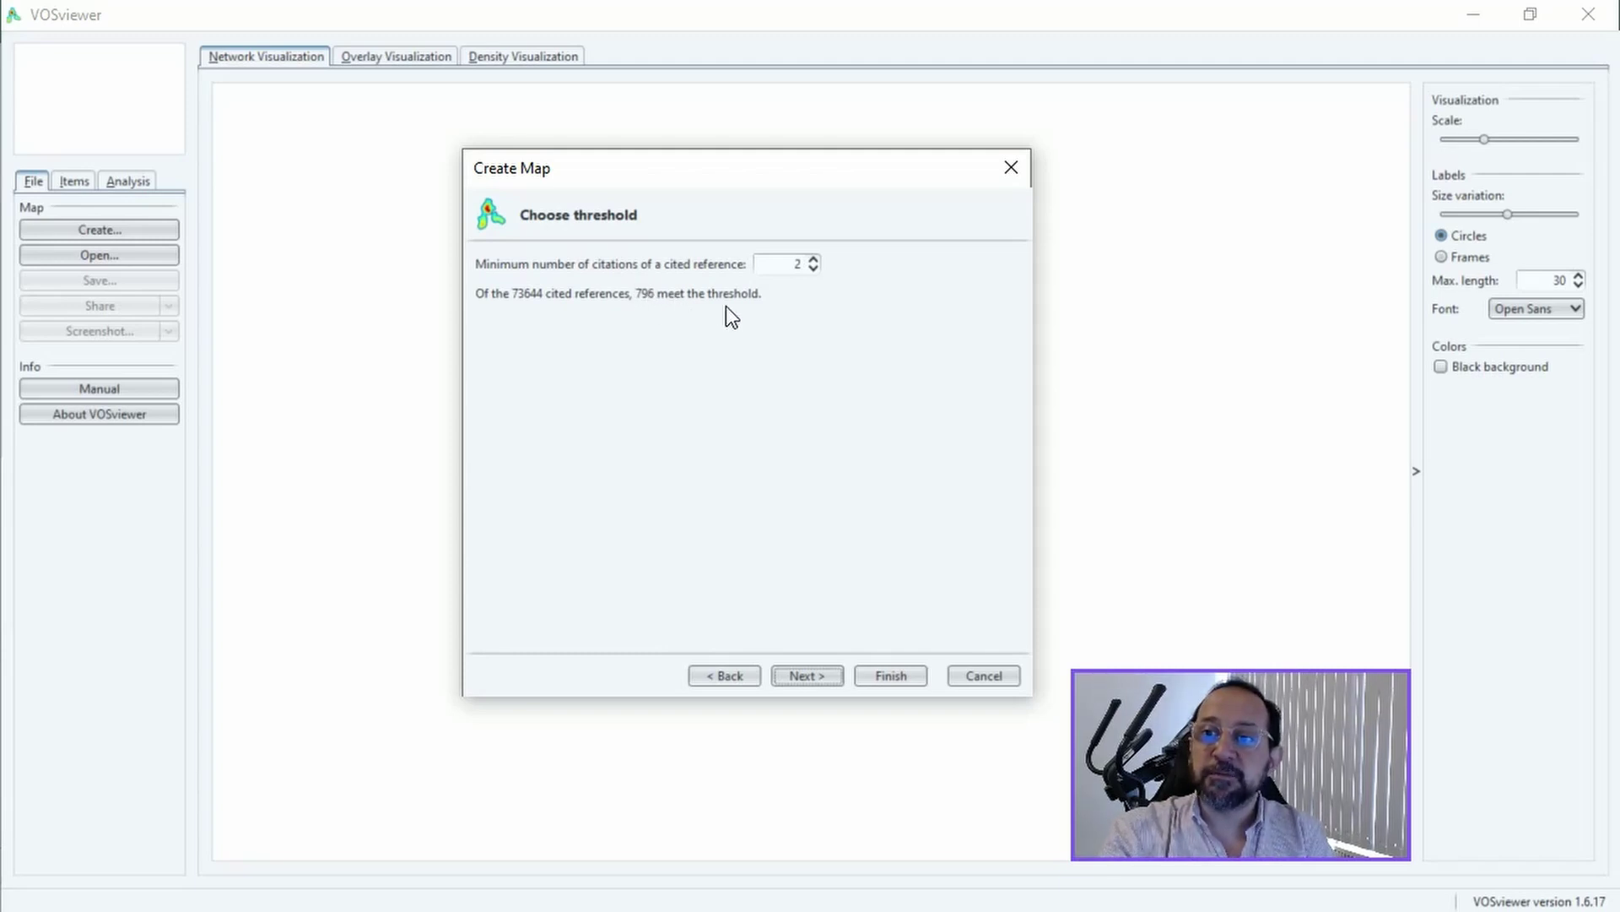
left_click(726, 675)
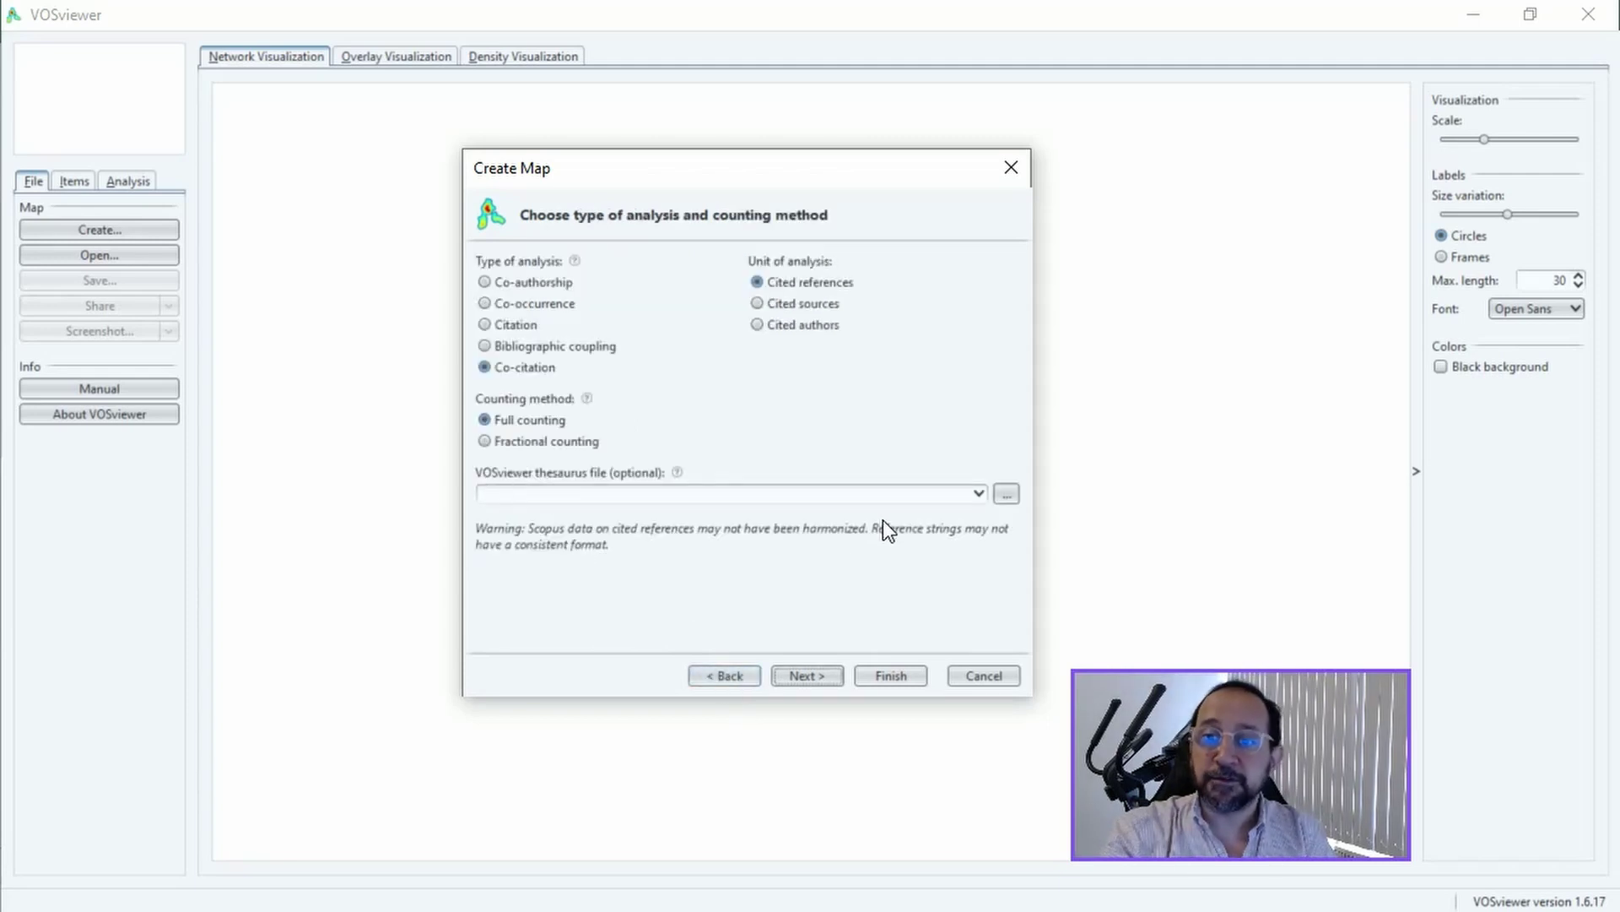
left_click(1007, 493)
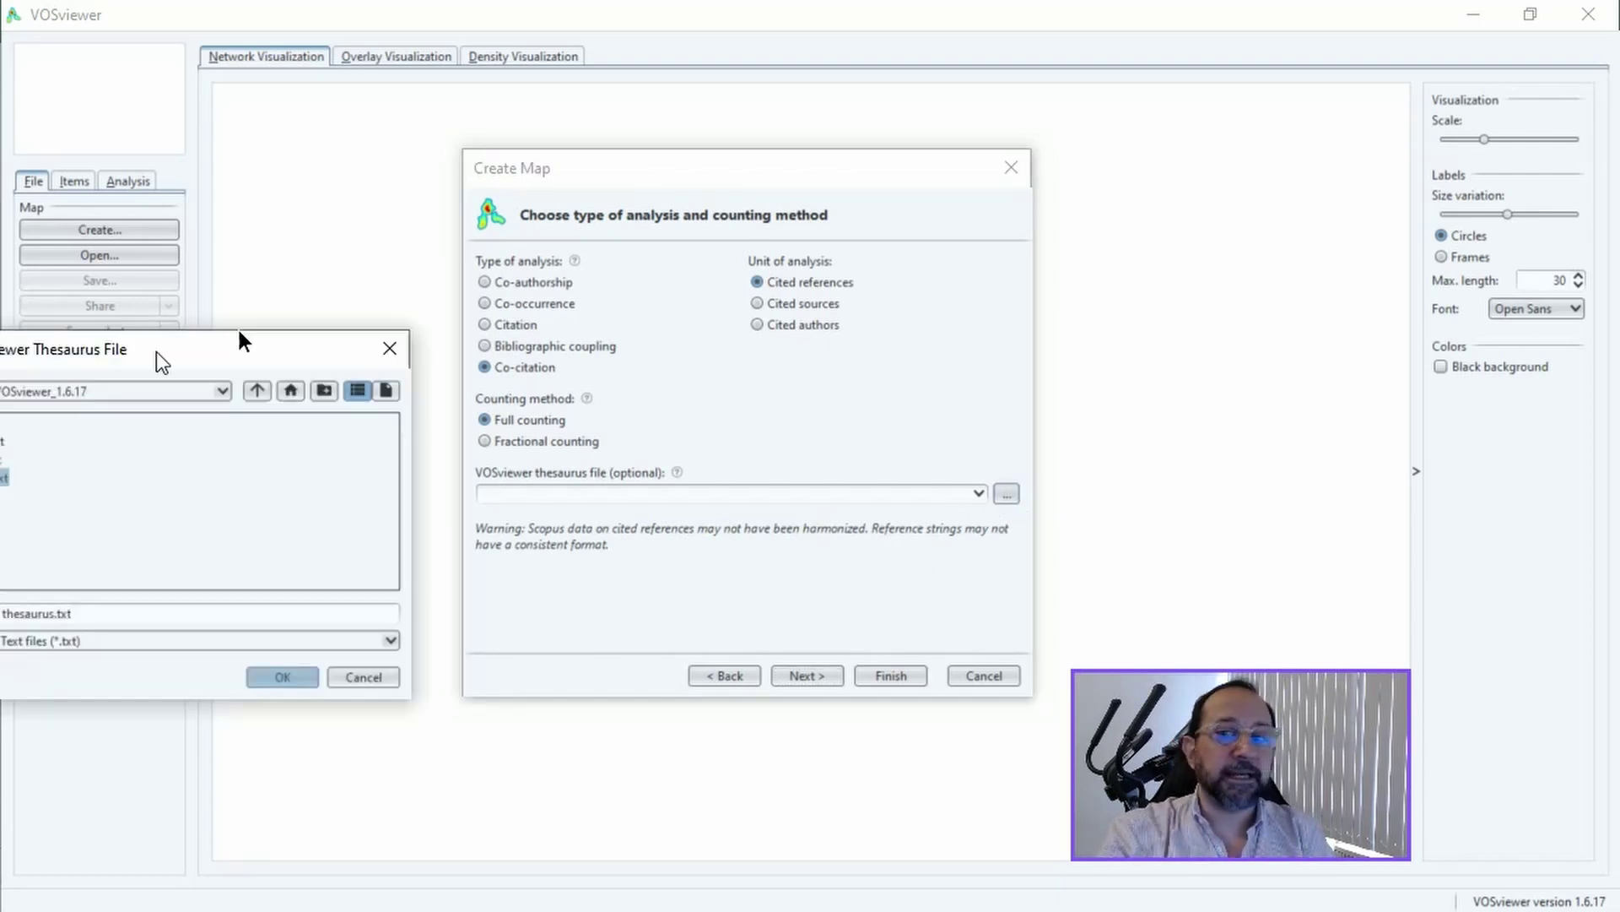
left_click_drag(238, 331, 473, 282)
left_click(601, 604)
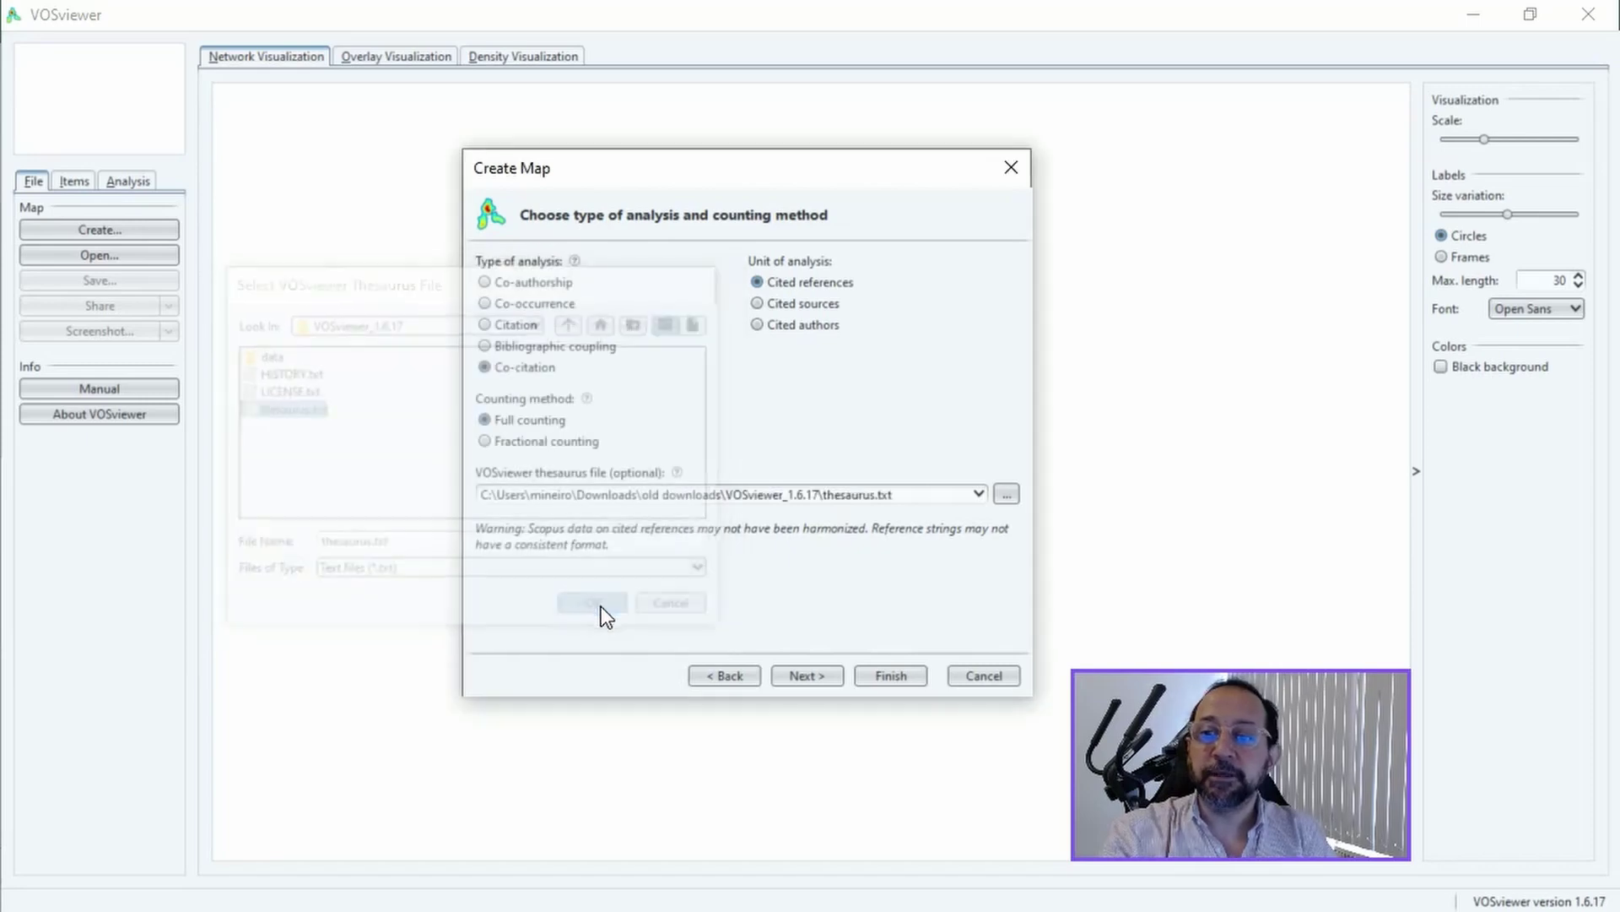
left_click(815, 678)
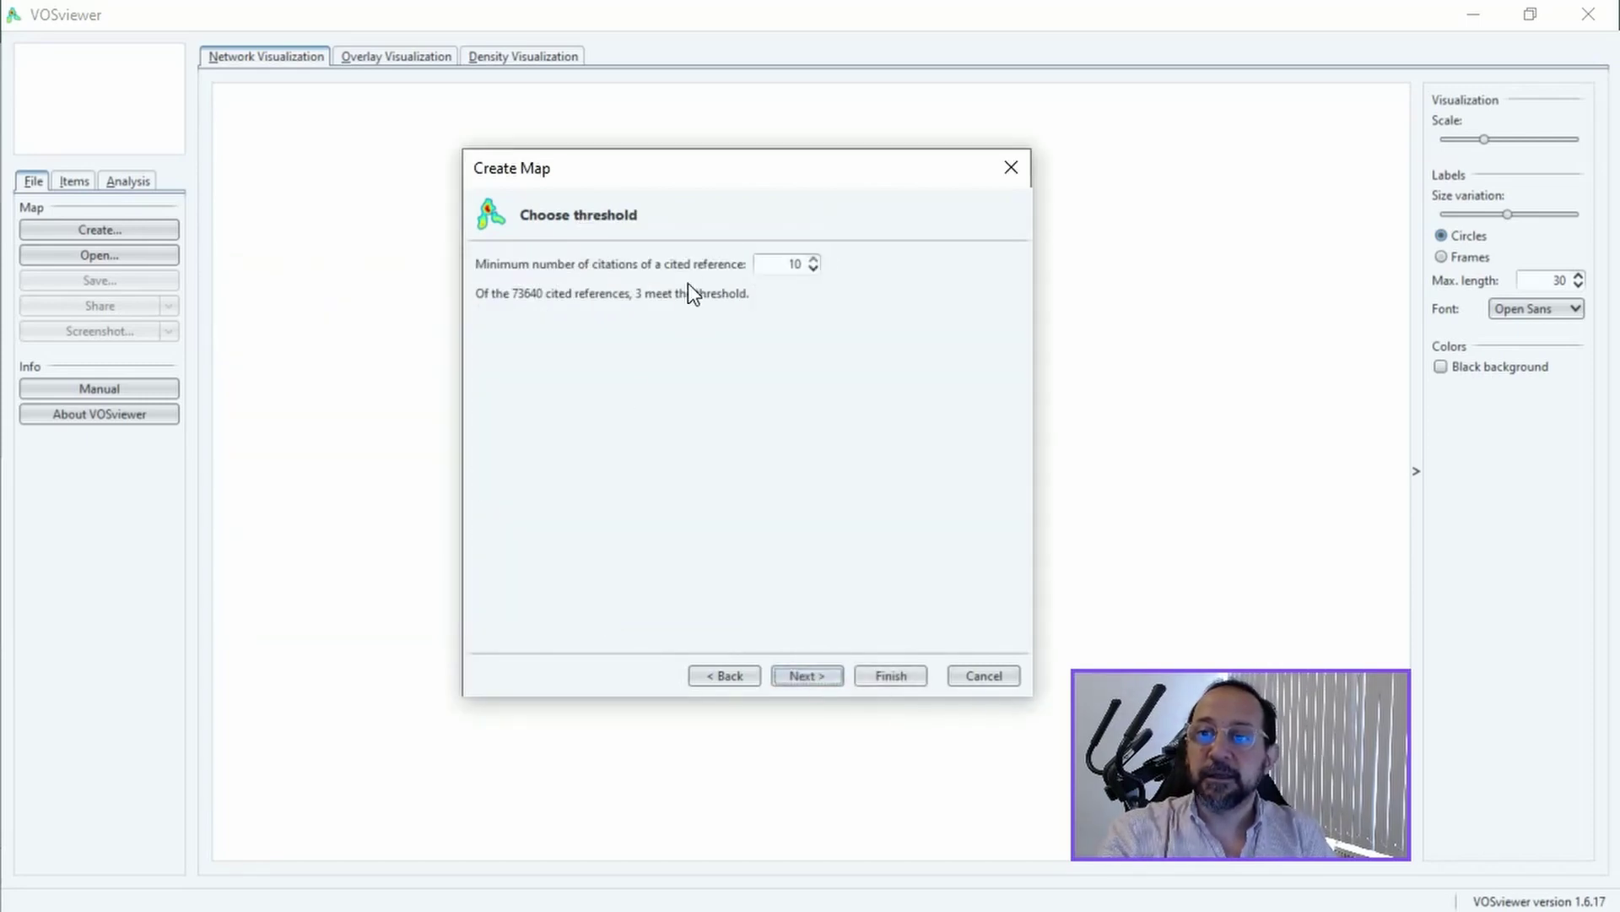
- Set the minimum number of citations of a cited reference to 2 and accept the proposed number of references
left_click(812, 268)
left_click(813, 268)
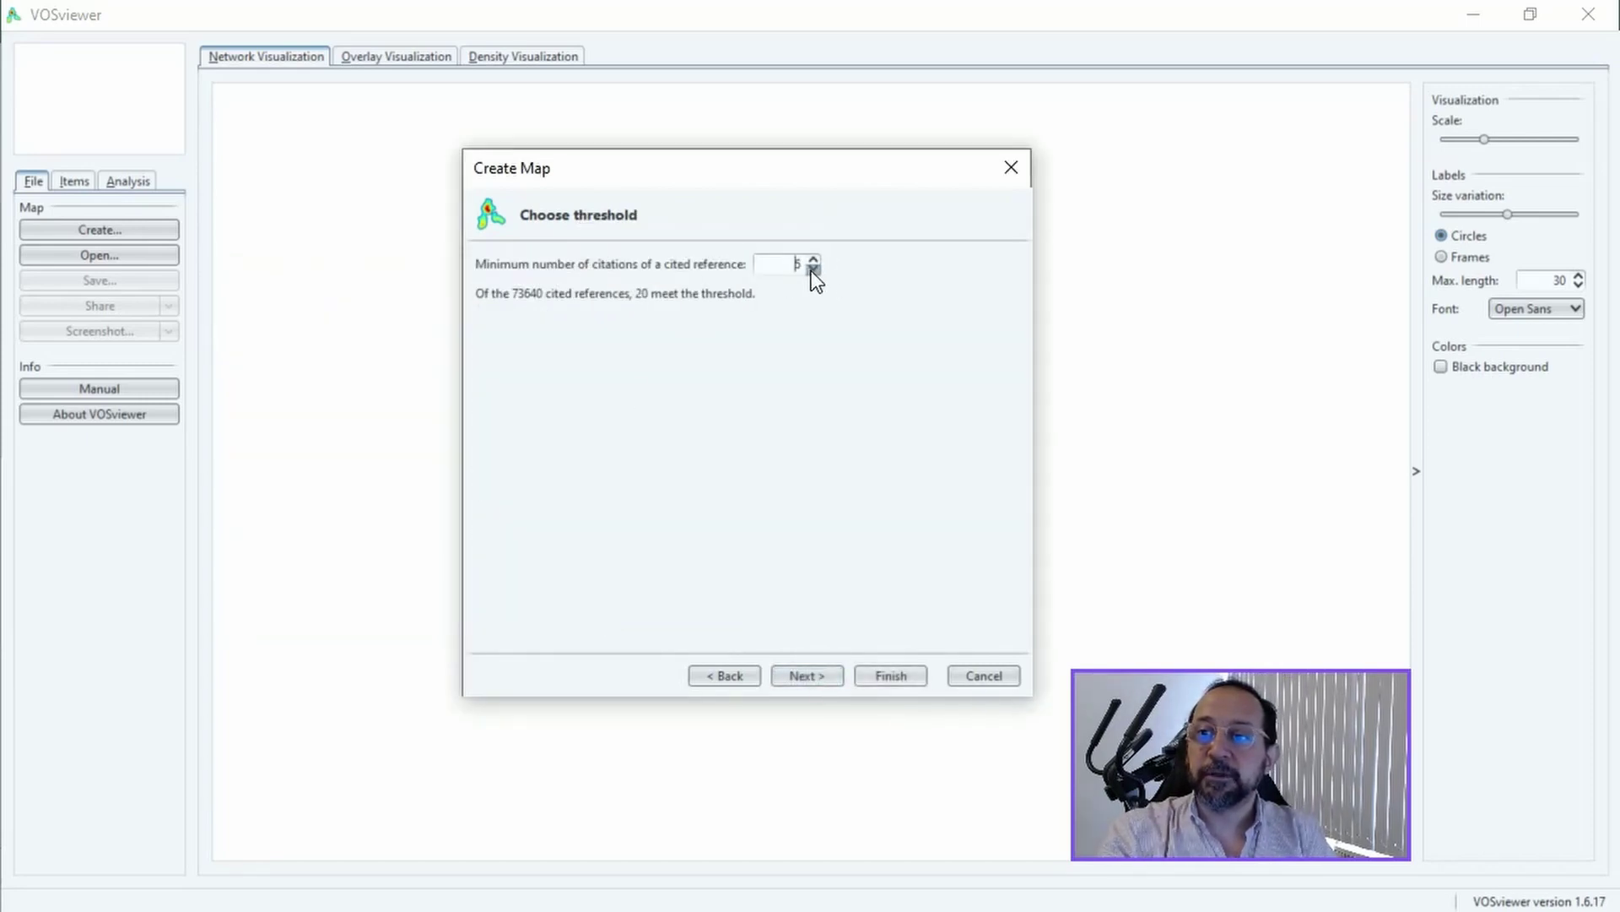
left_click(813, 268)
left_click(813, 268)
left_click(812, 269)
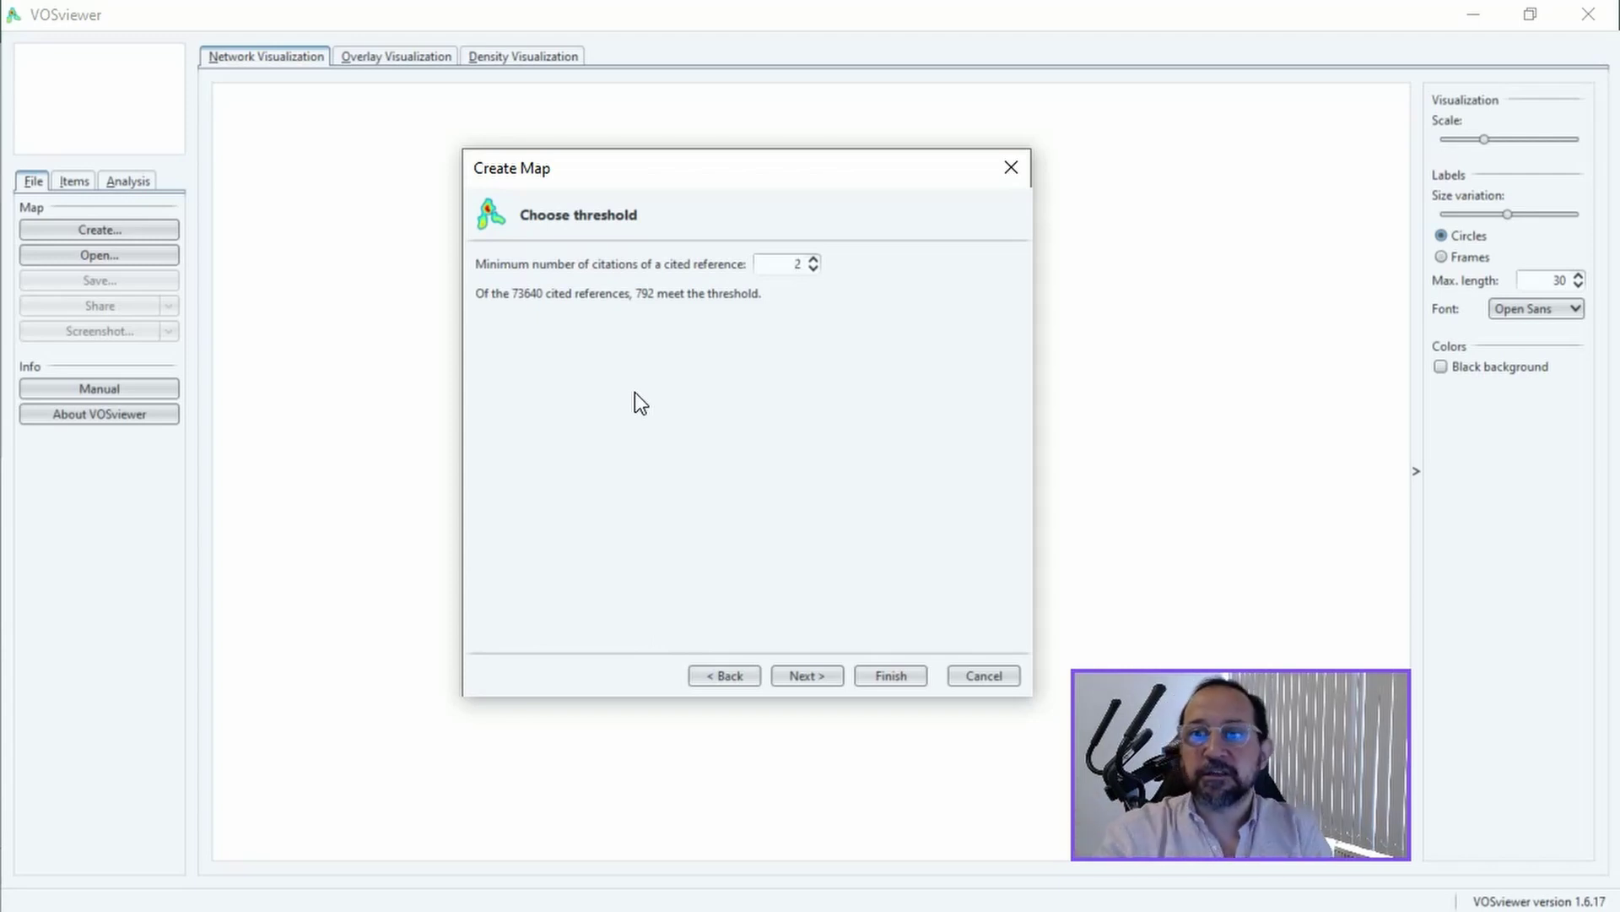
left_click(819, 673)
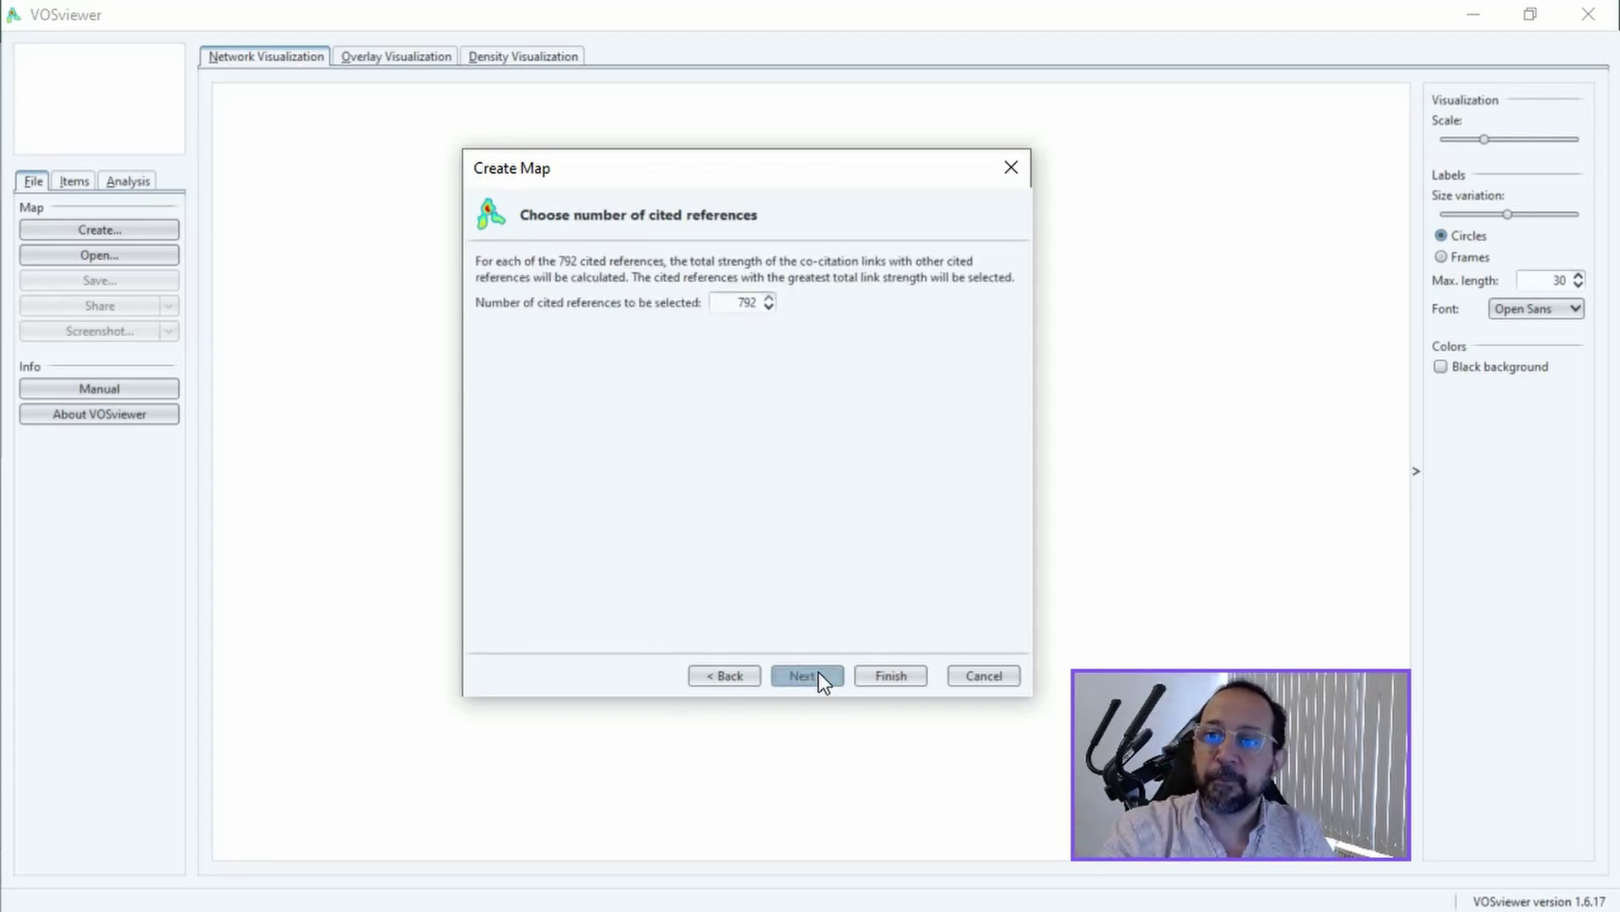
left_click(819, 674)
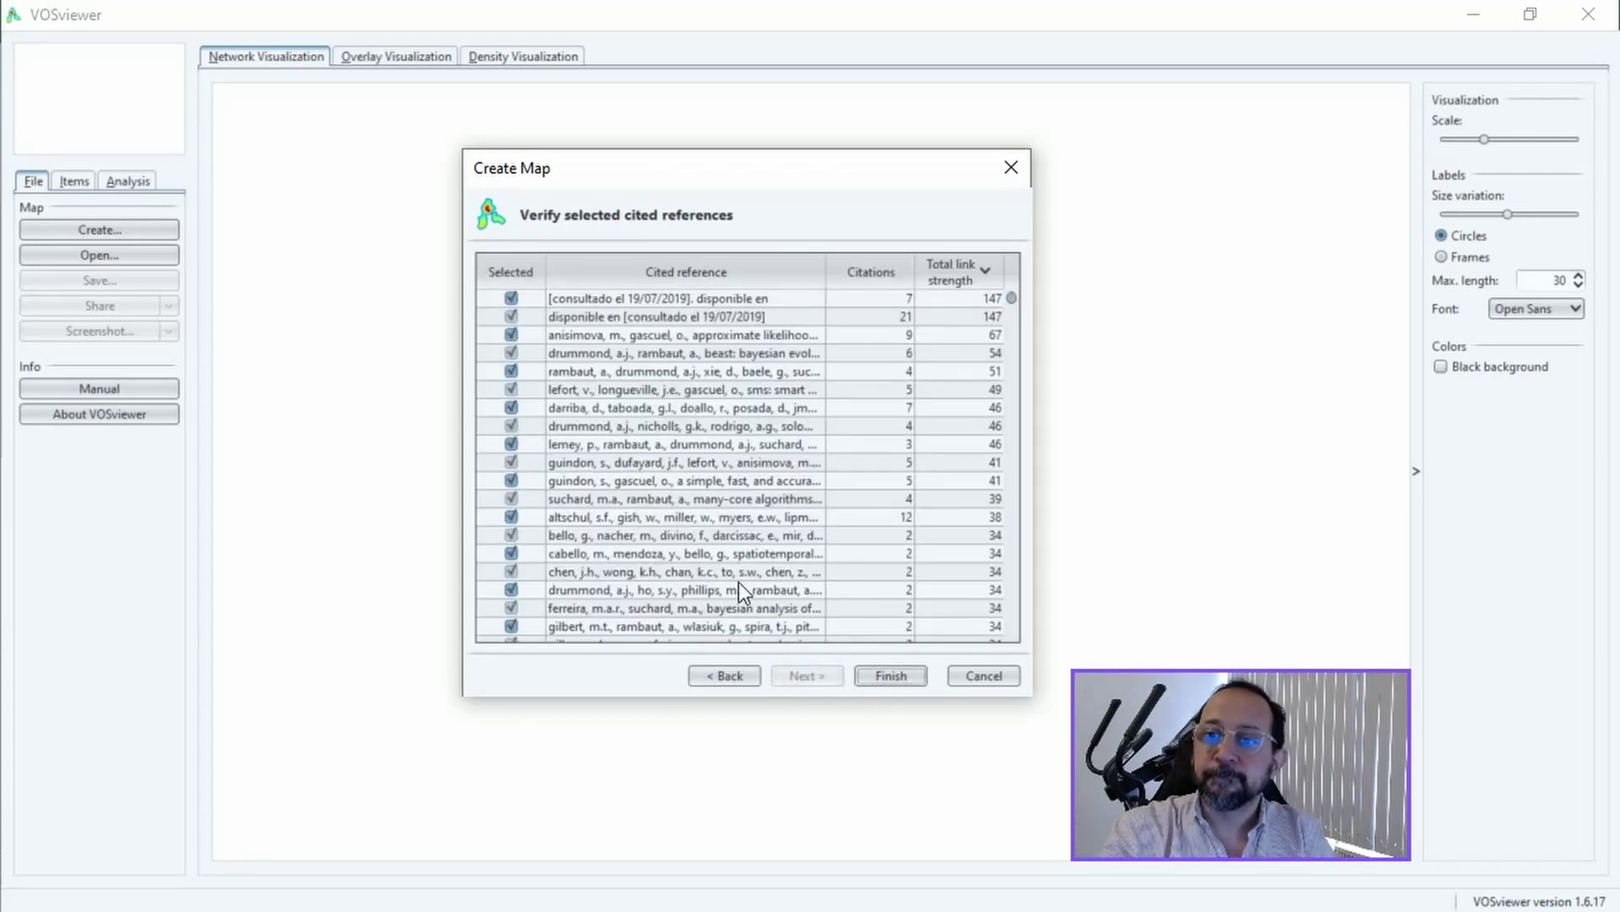
- Sort the selected references alphabetically by cited reference, check the merged leishmaniasis entry, and finish creating the map
left_click(709, 273)
scroll(645, 388, "down", 1)
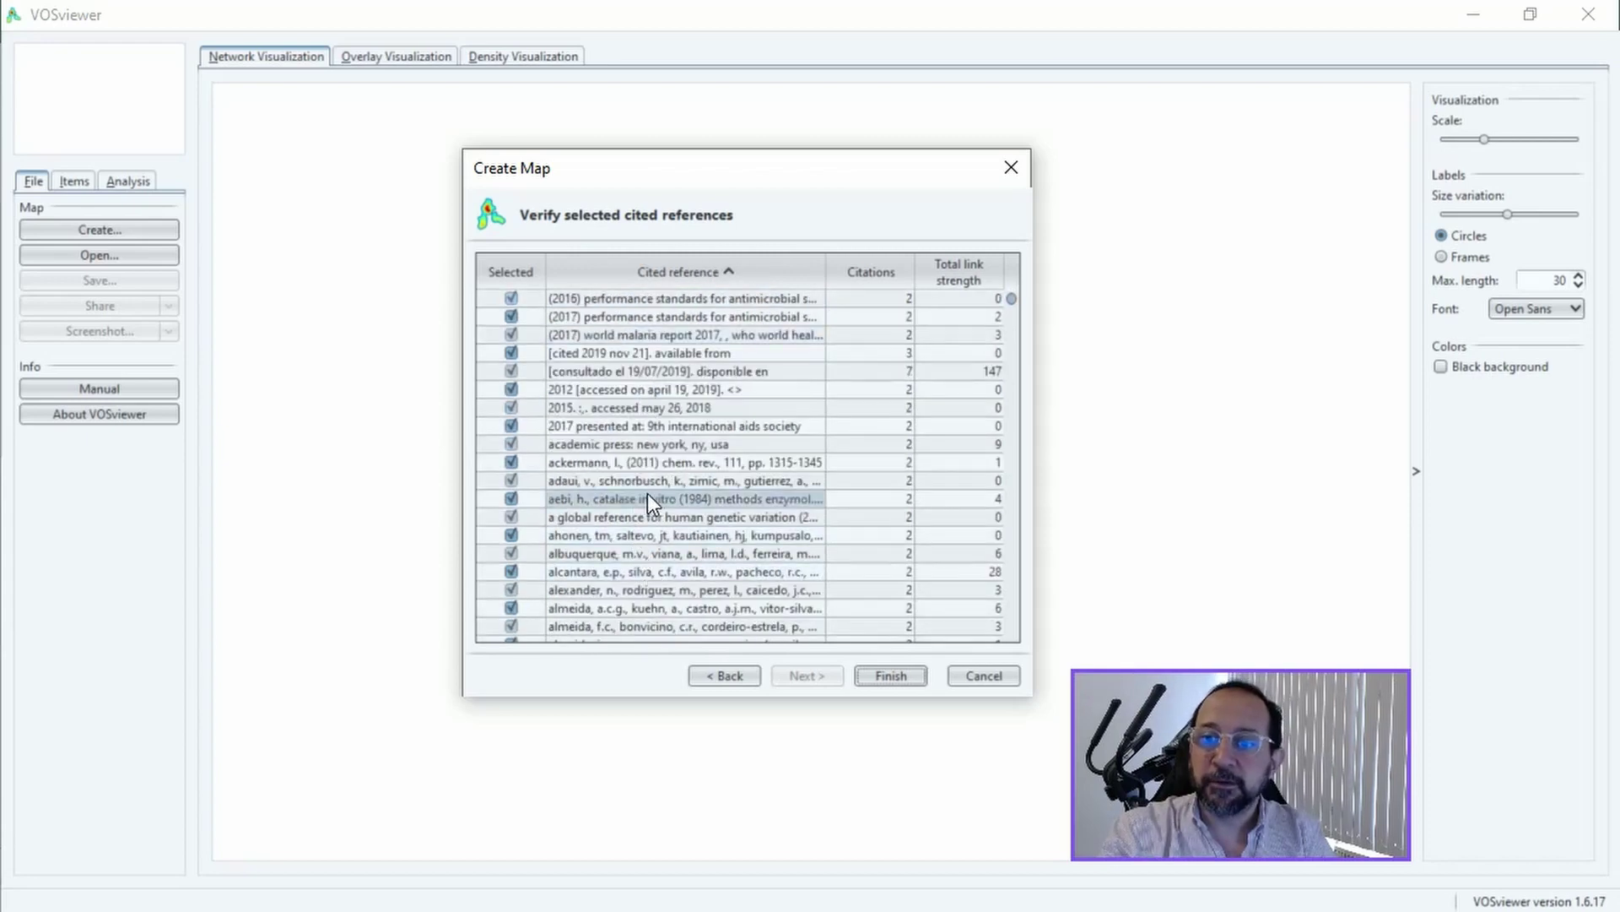
scroll(652, 517, "down", 2)
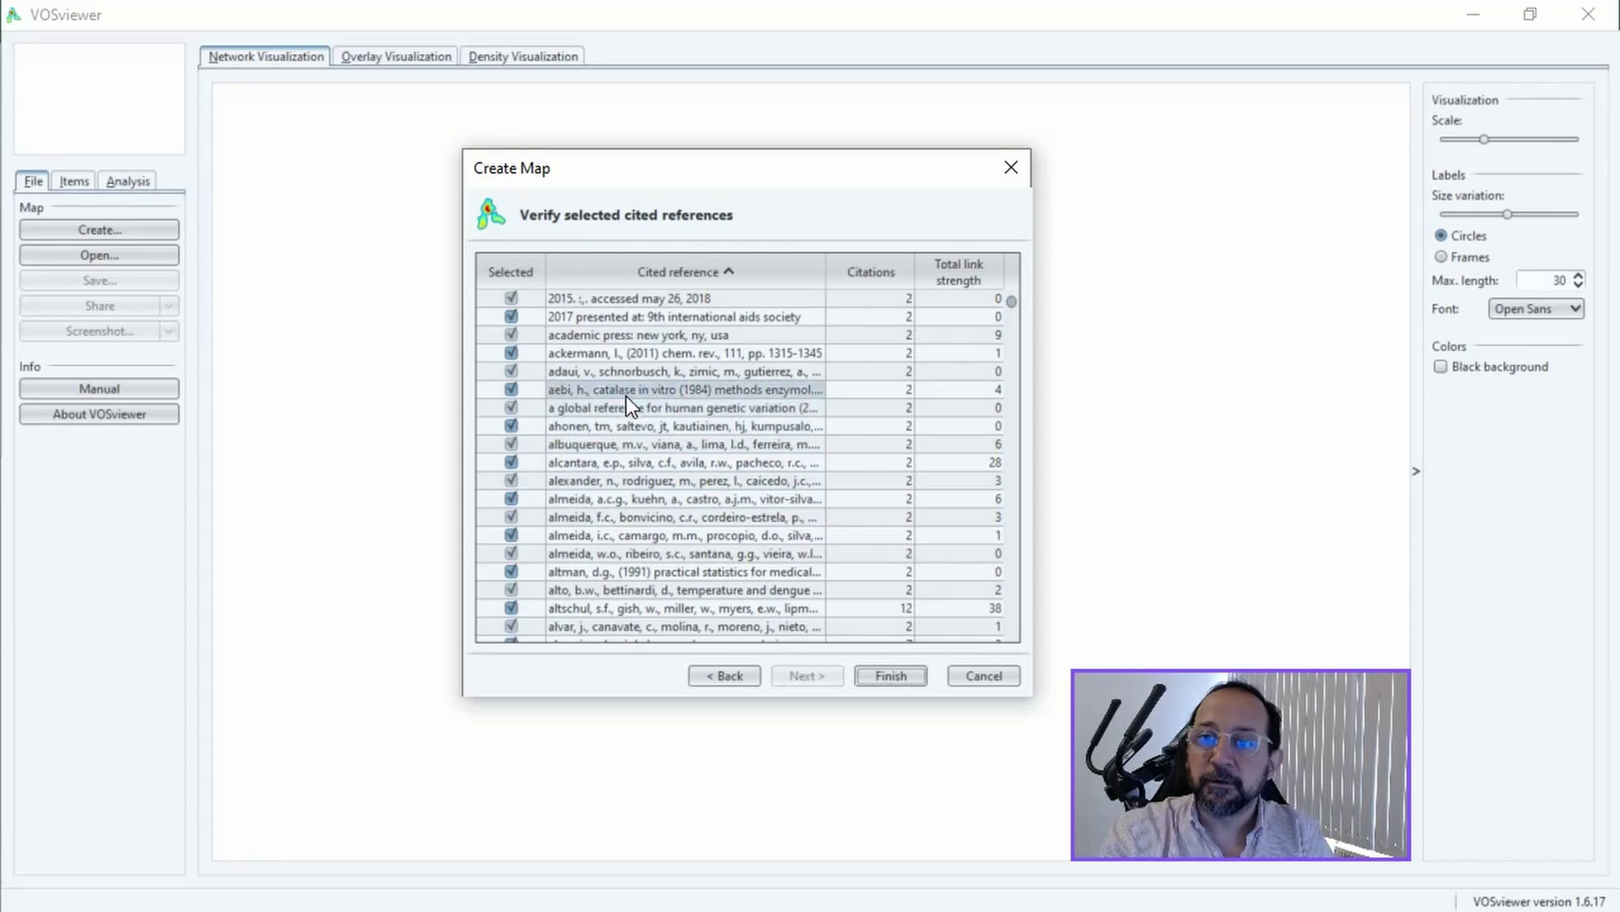
scroll(626, 397, "down", 2)
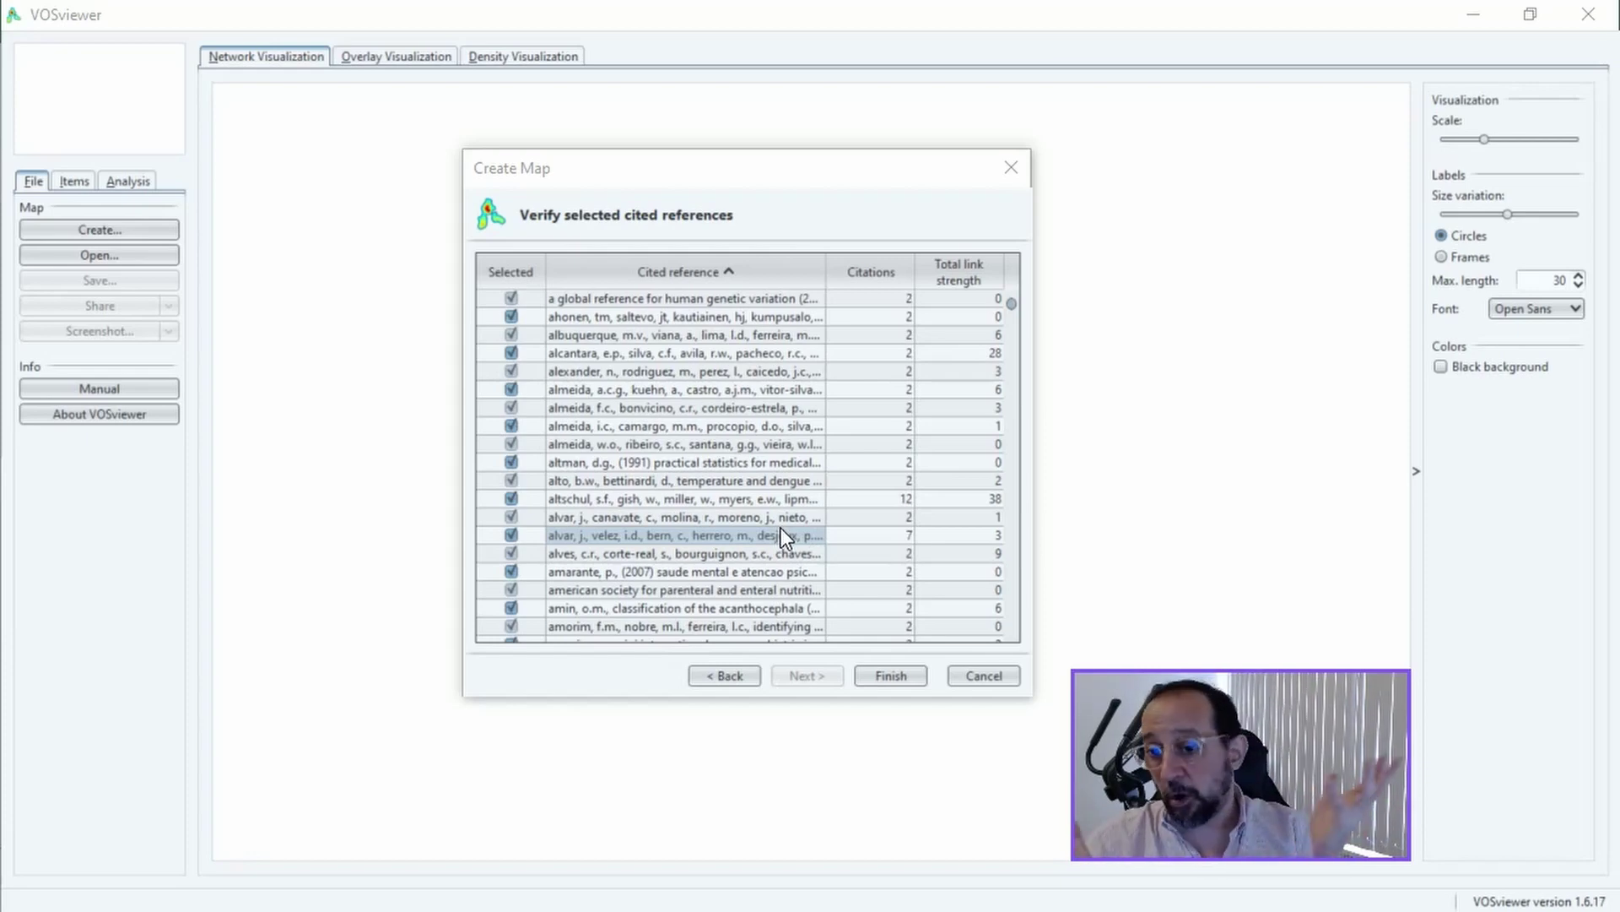
left_click(902, 669)
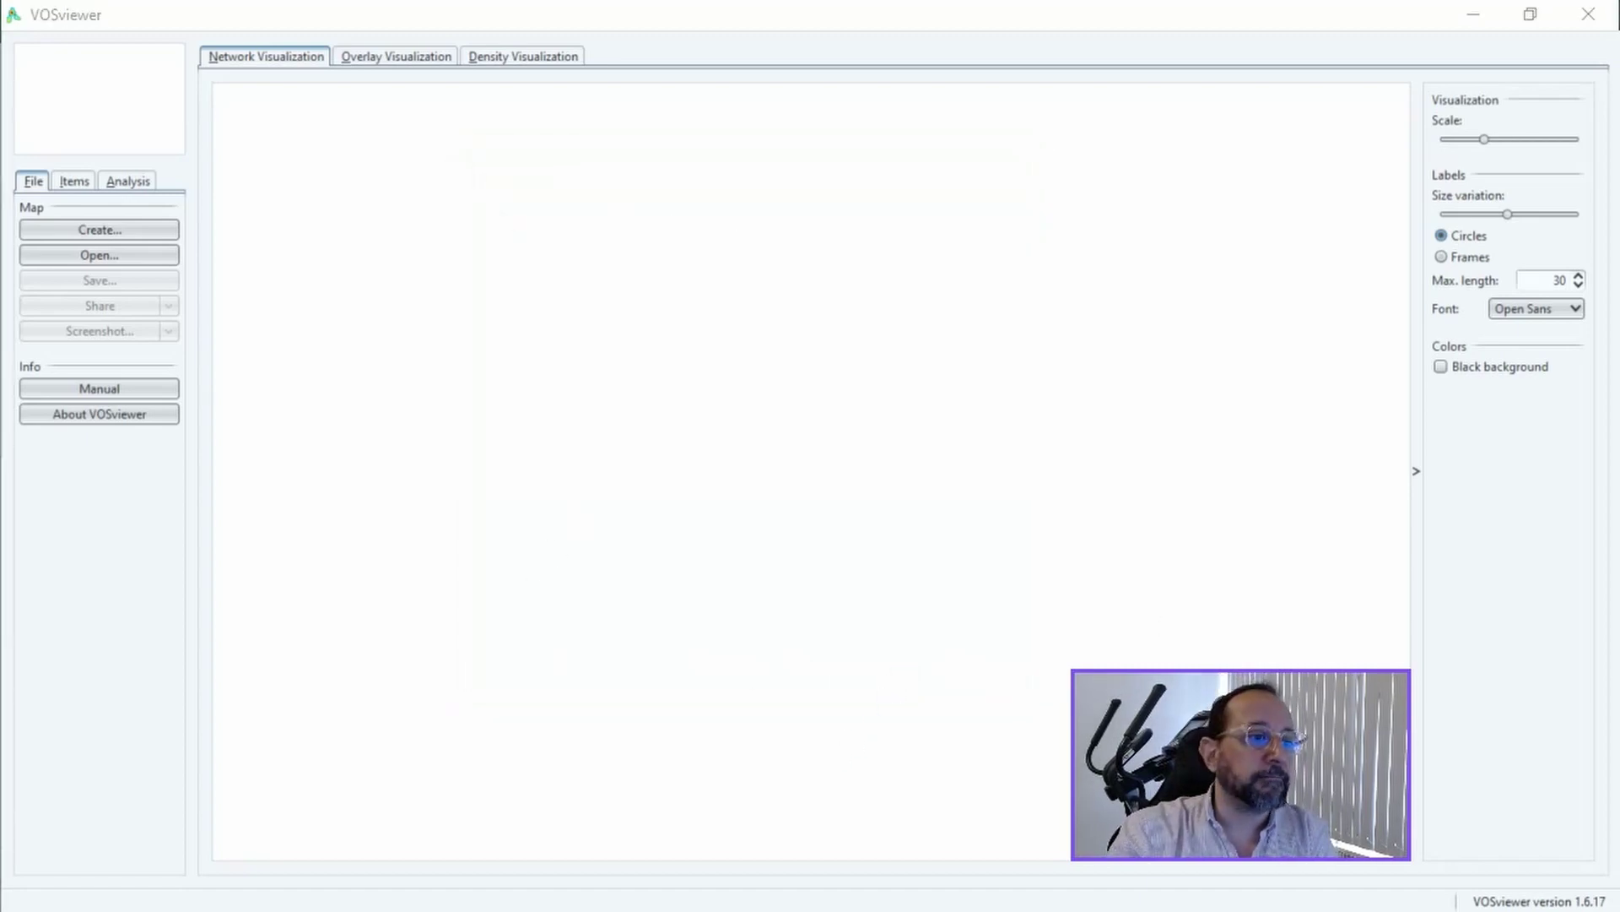